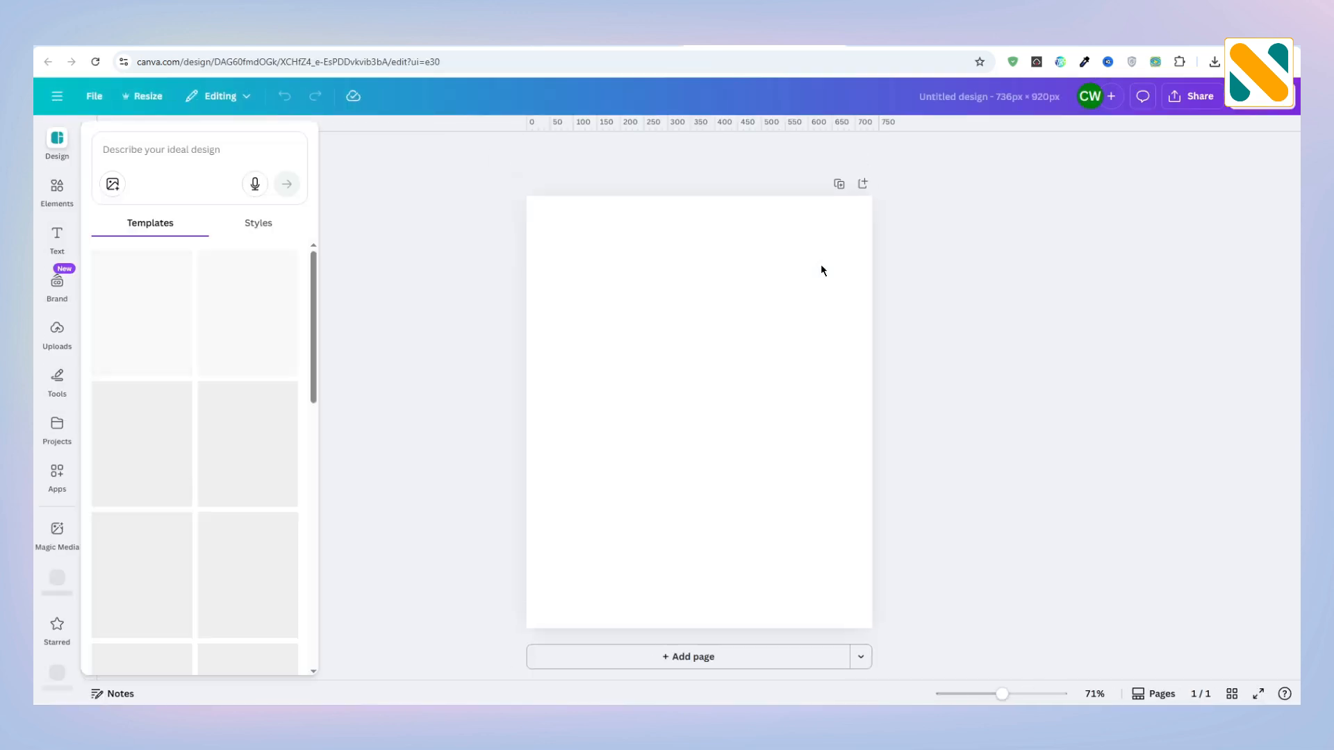
Set the blank page's background color to solid black.
click(822, 270)
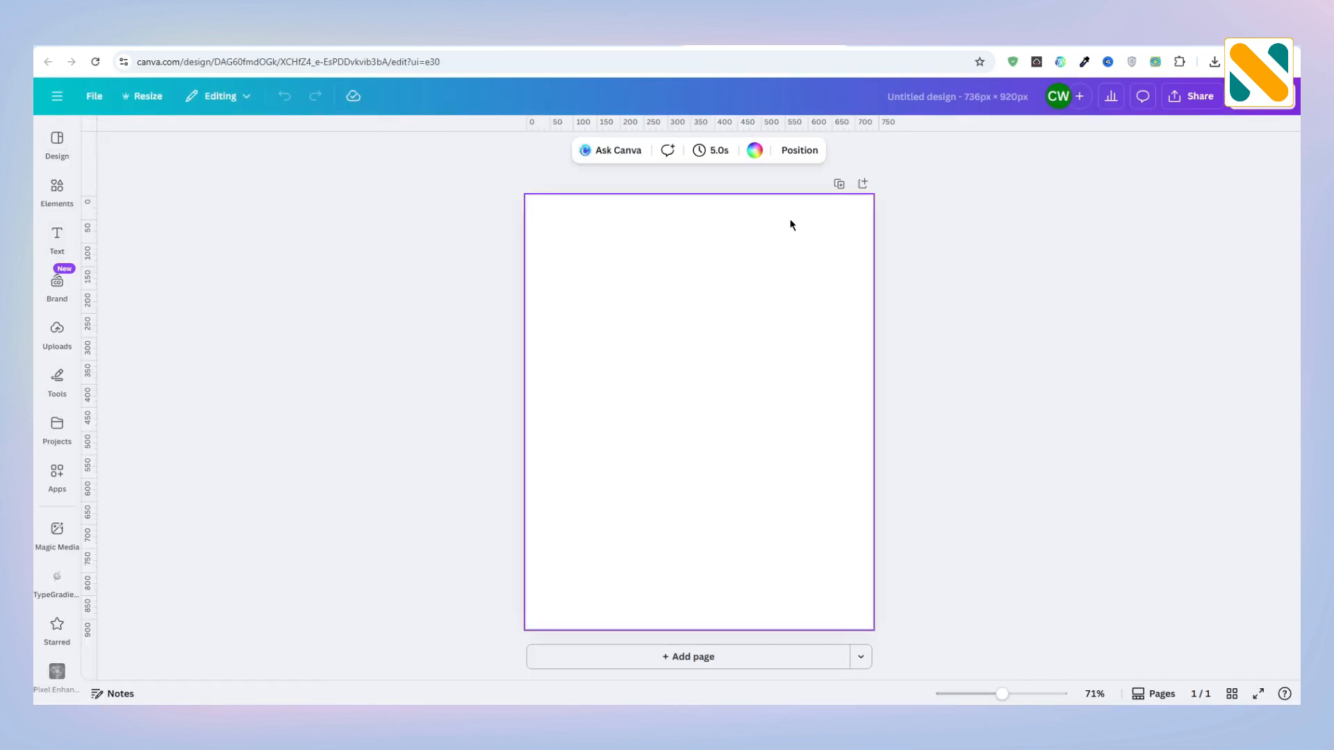
click(754, 152)
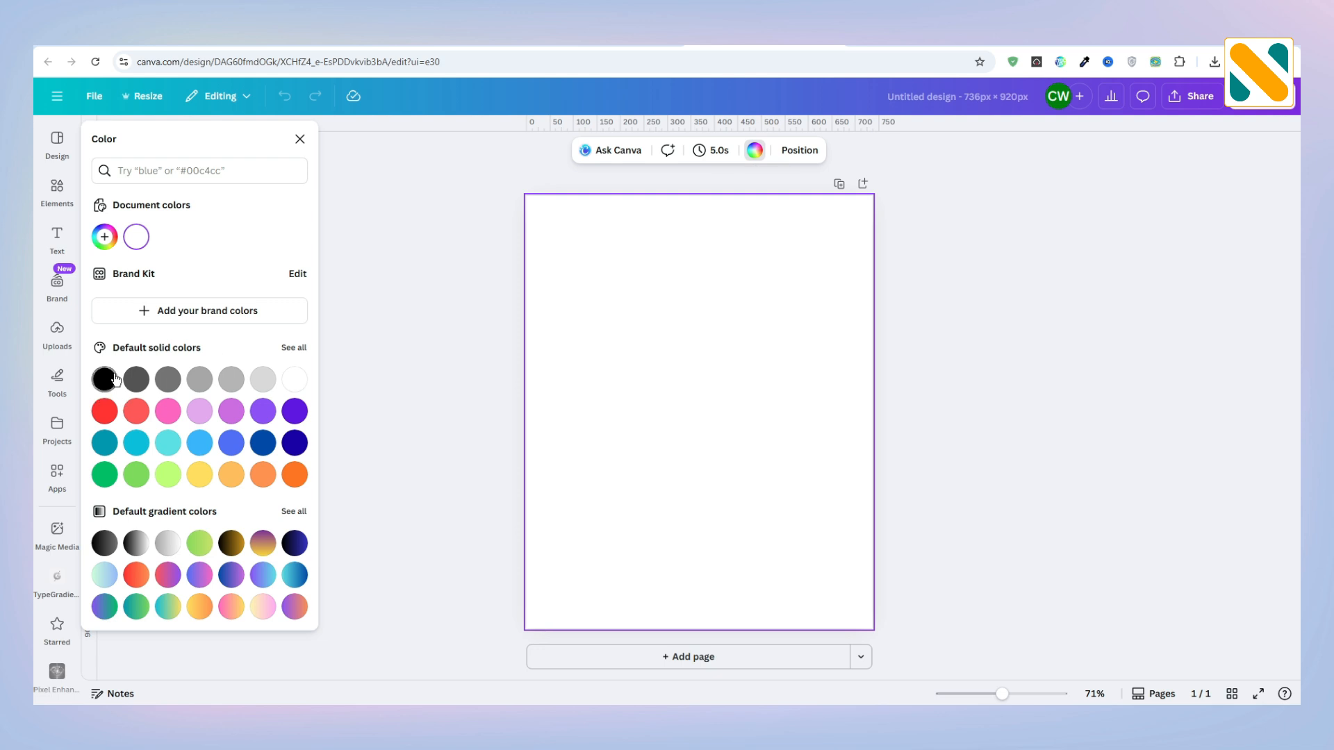
click(113, 378)
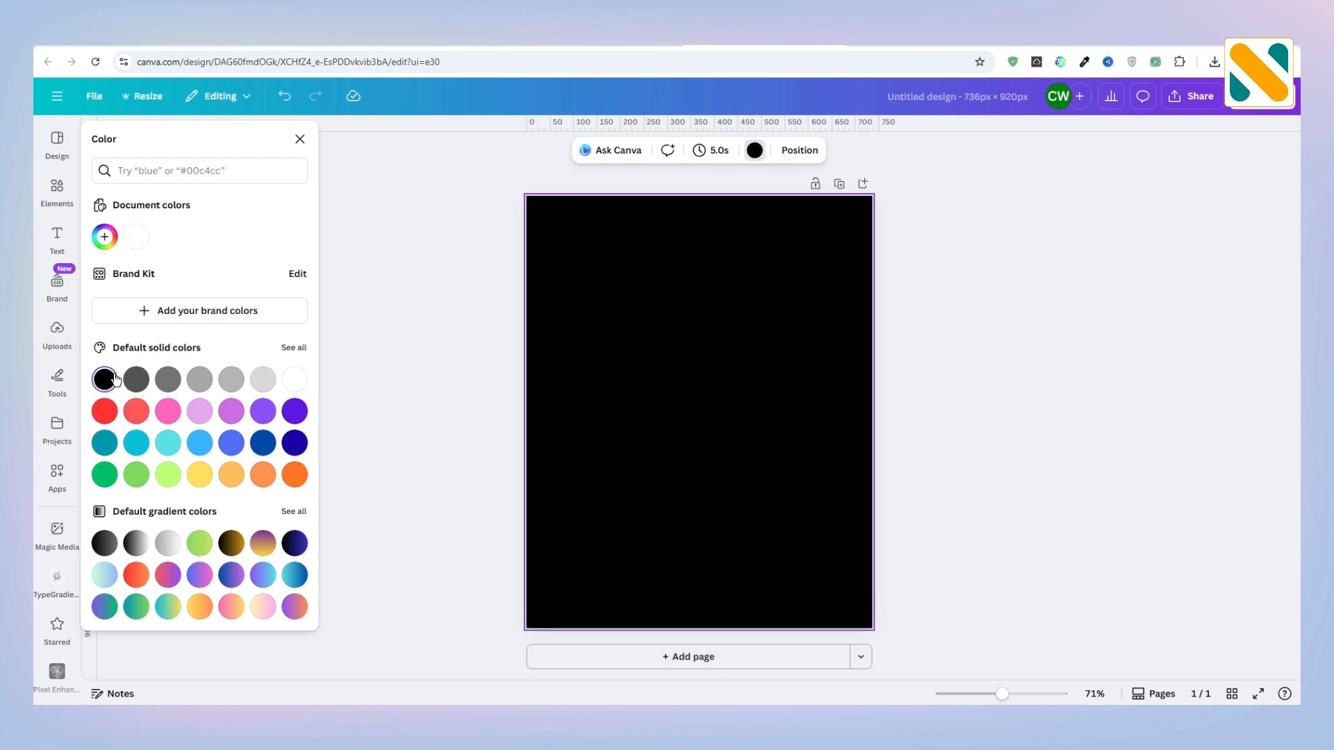
click(408, 378)
Search the elements for "black background" and add the dark photo with the grey brushed texture from the photo results.
click(57, 189)
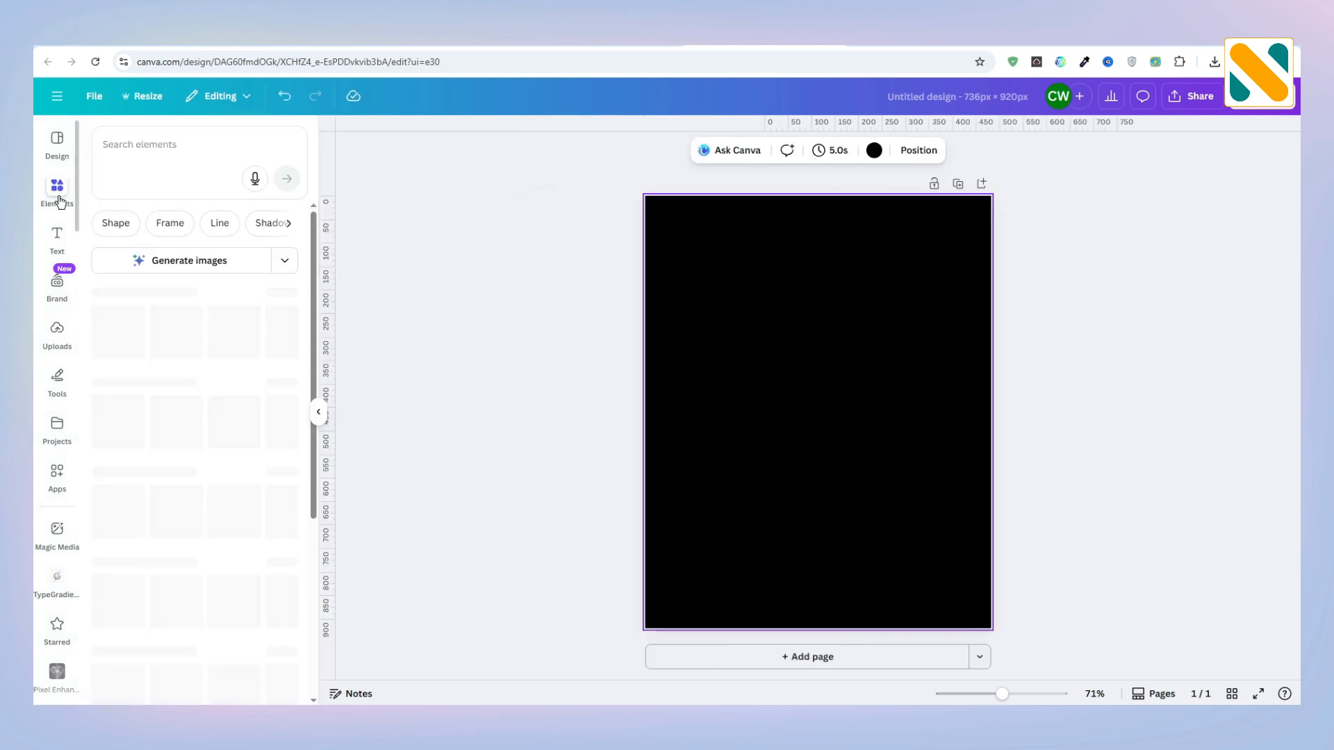
text(black bac)
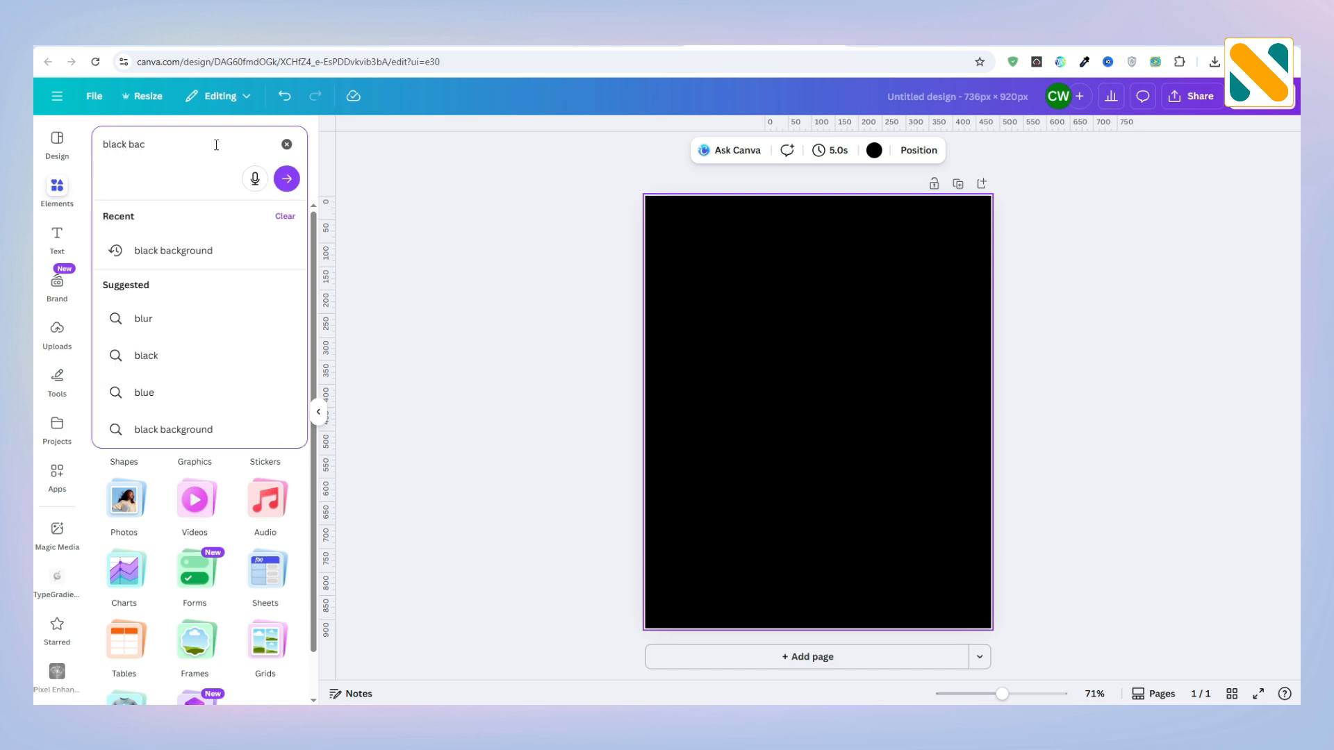
text(kgroun)
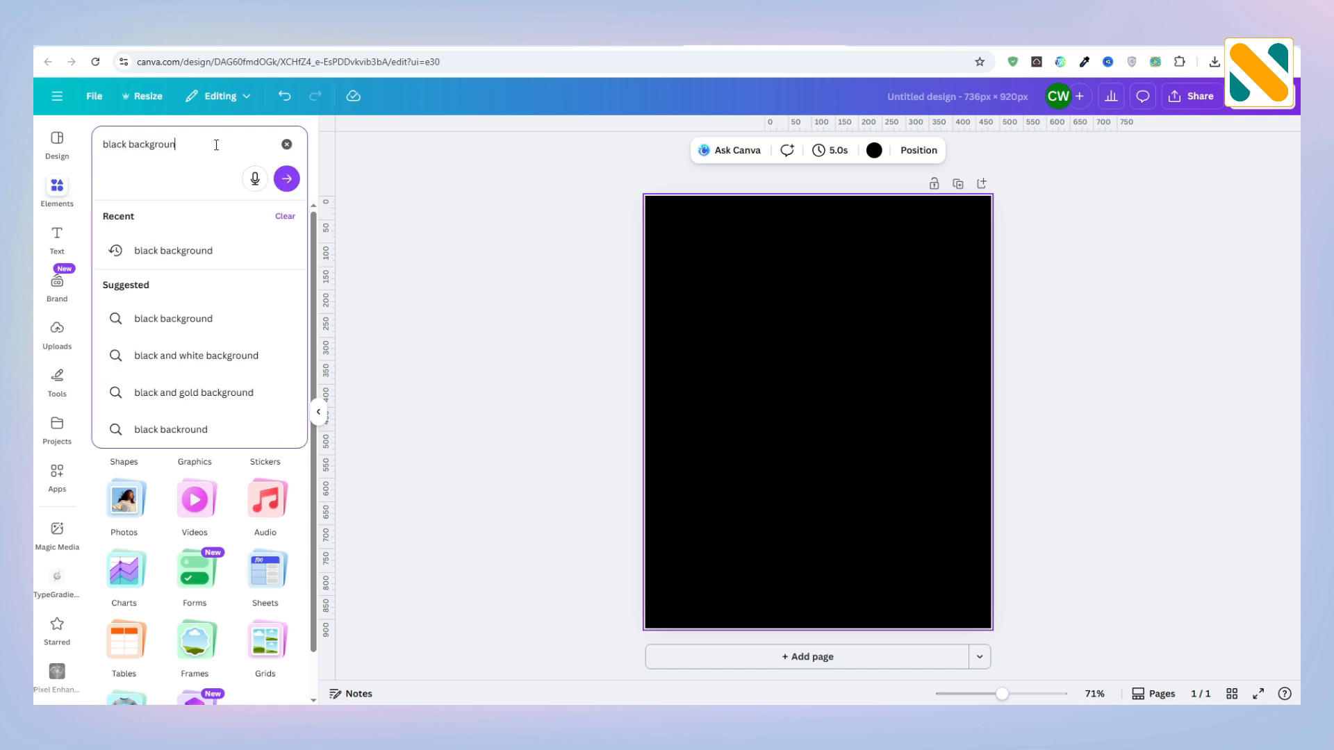
text(d)
key(Return)
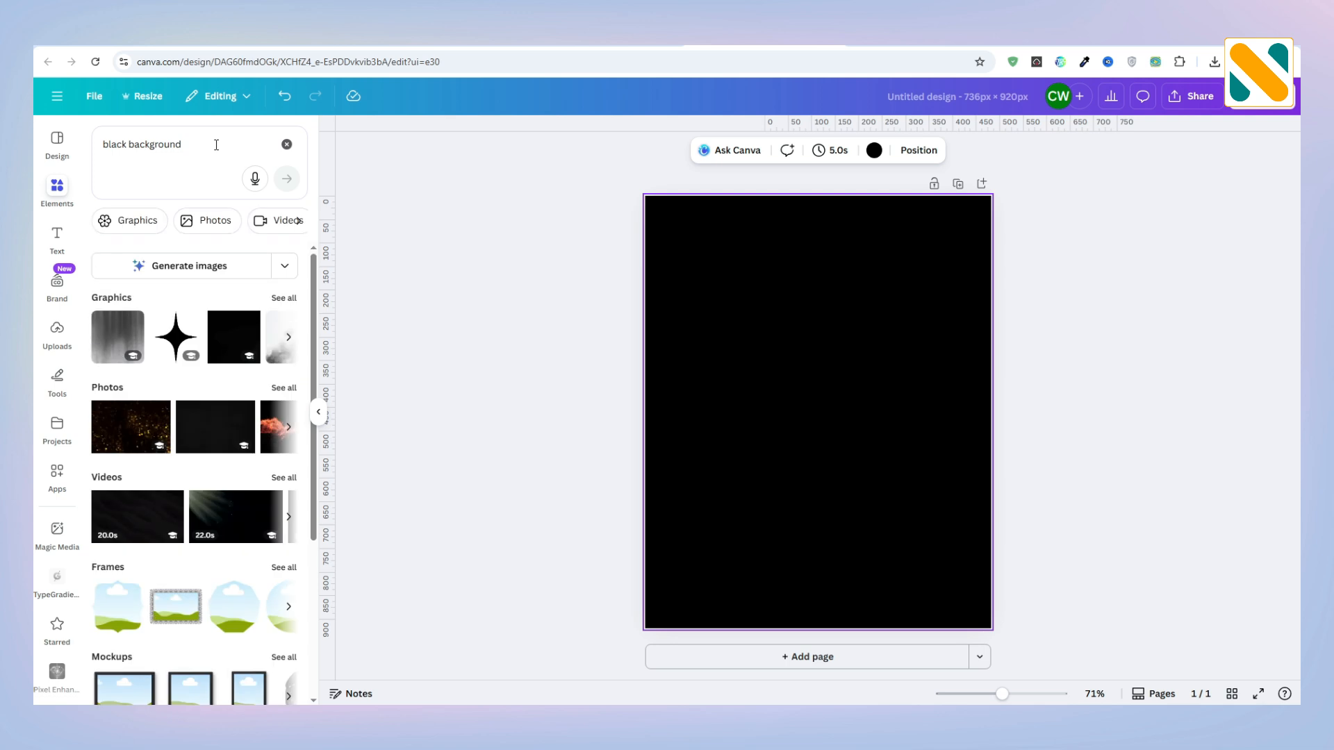
click(284, 388)
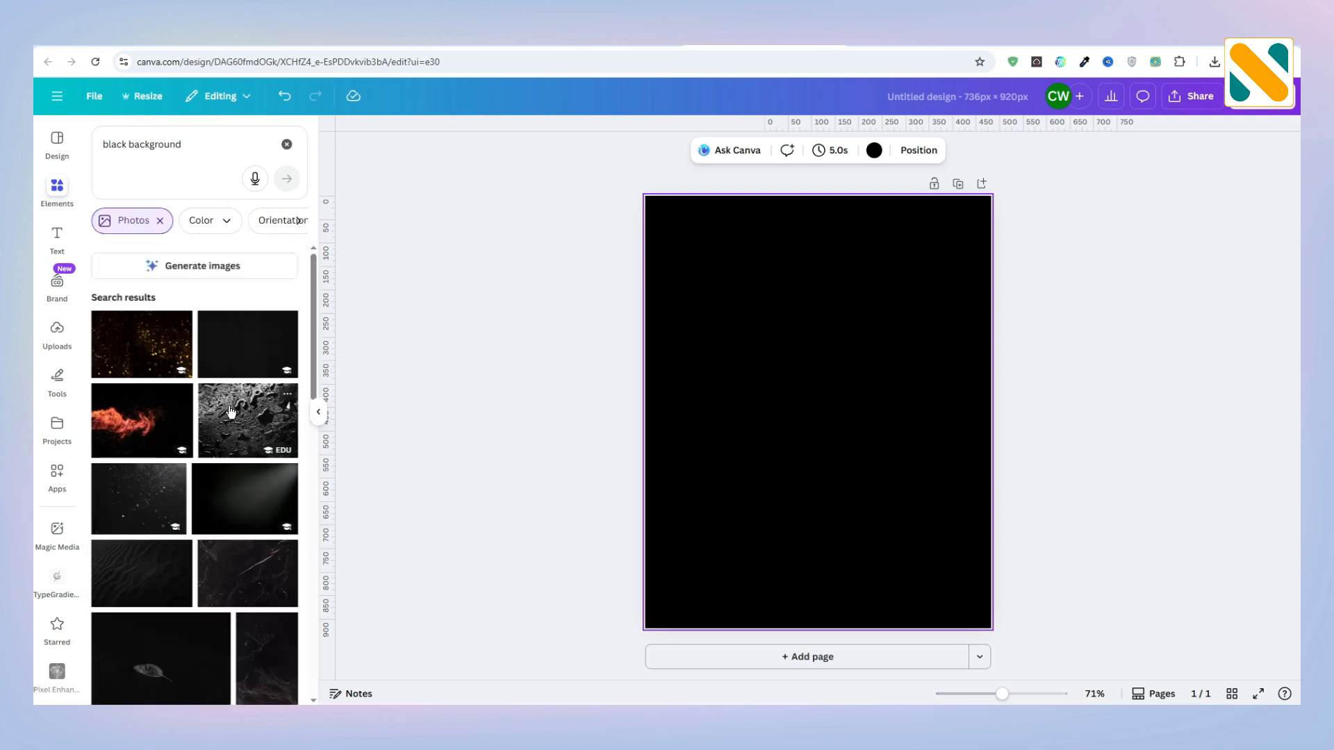
scroll(231, 411, down, 5)
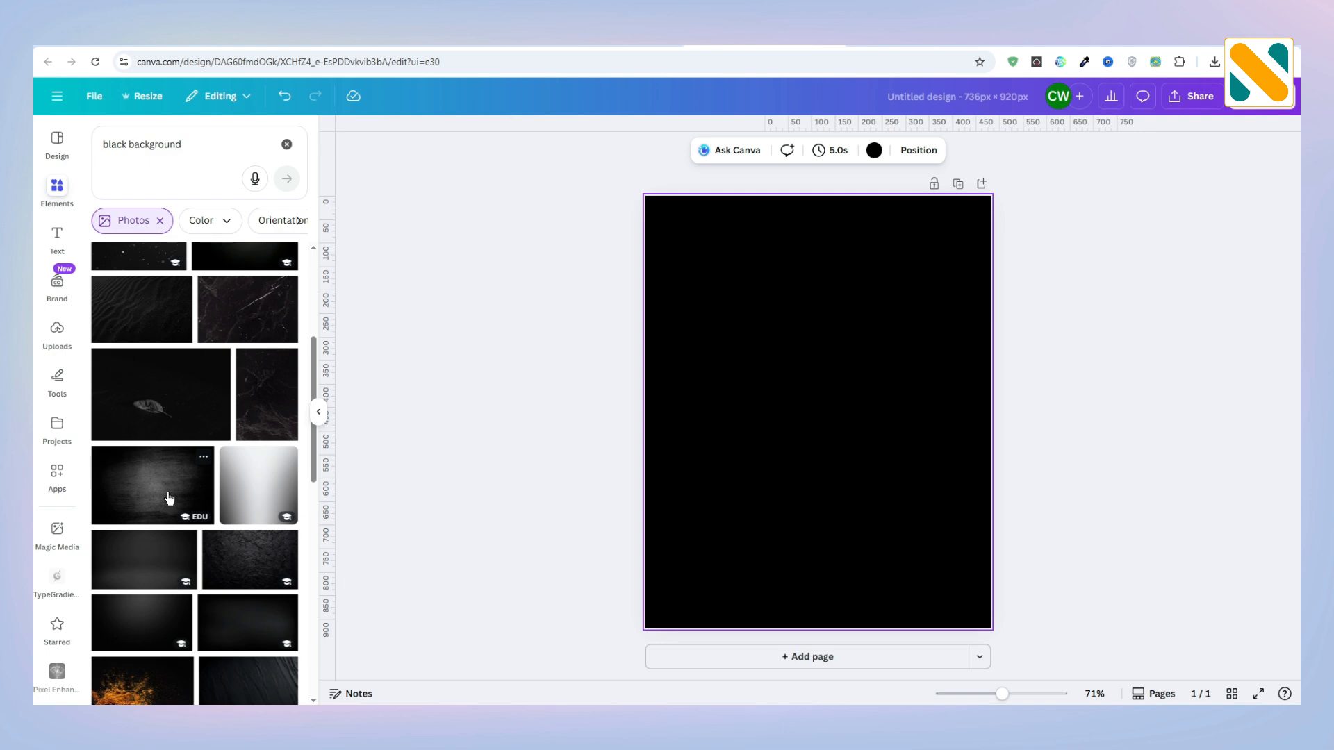
click(169, 497)
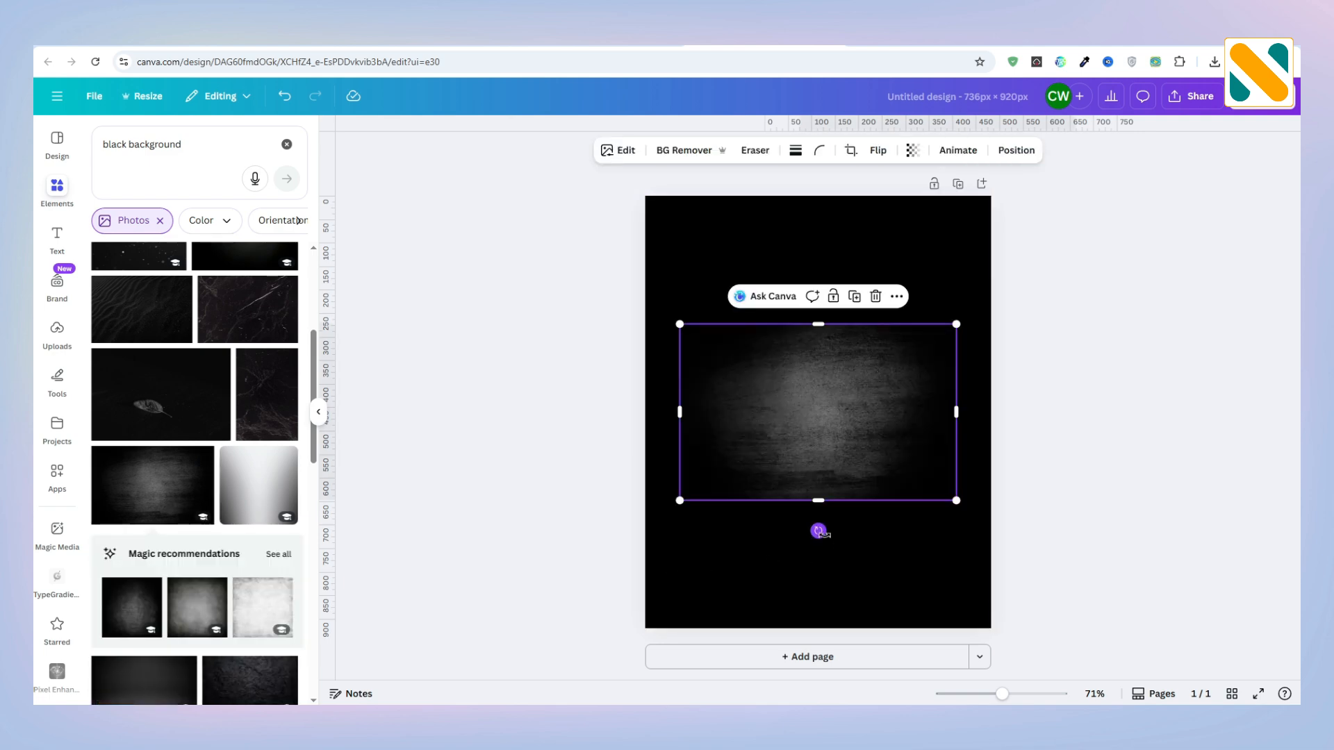
Rotate the textured photo a quarter turn to upright and make it the page background.
drag(817, 531, 717, 420)
right_click(839, 467)
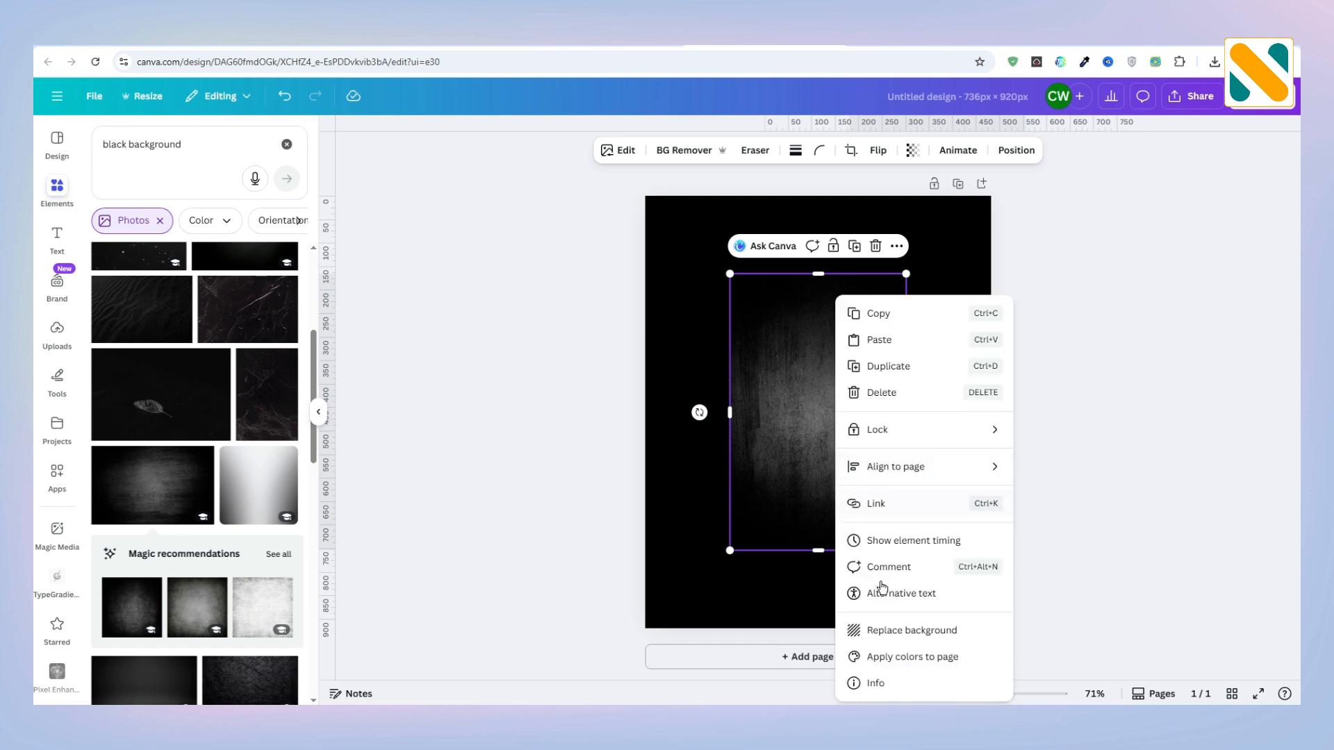
click(901, 633)
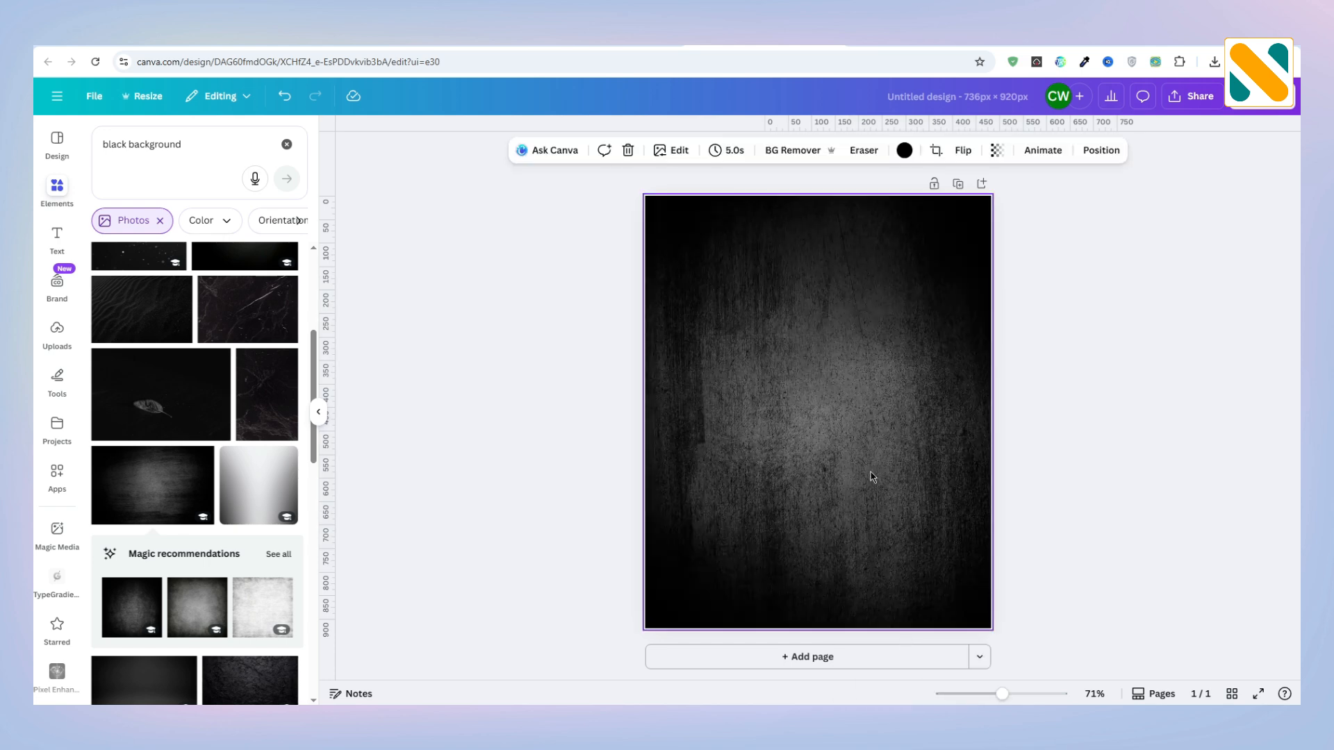
Set the background photo's transparency to 40.
click(998, 151)
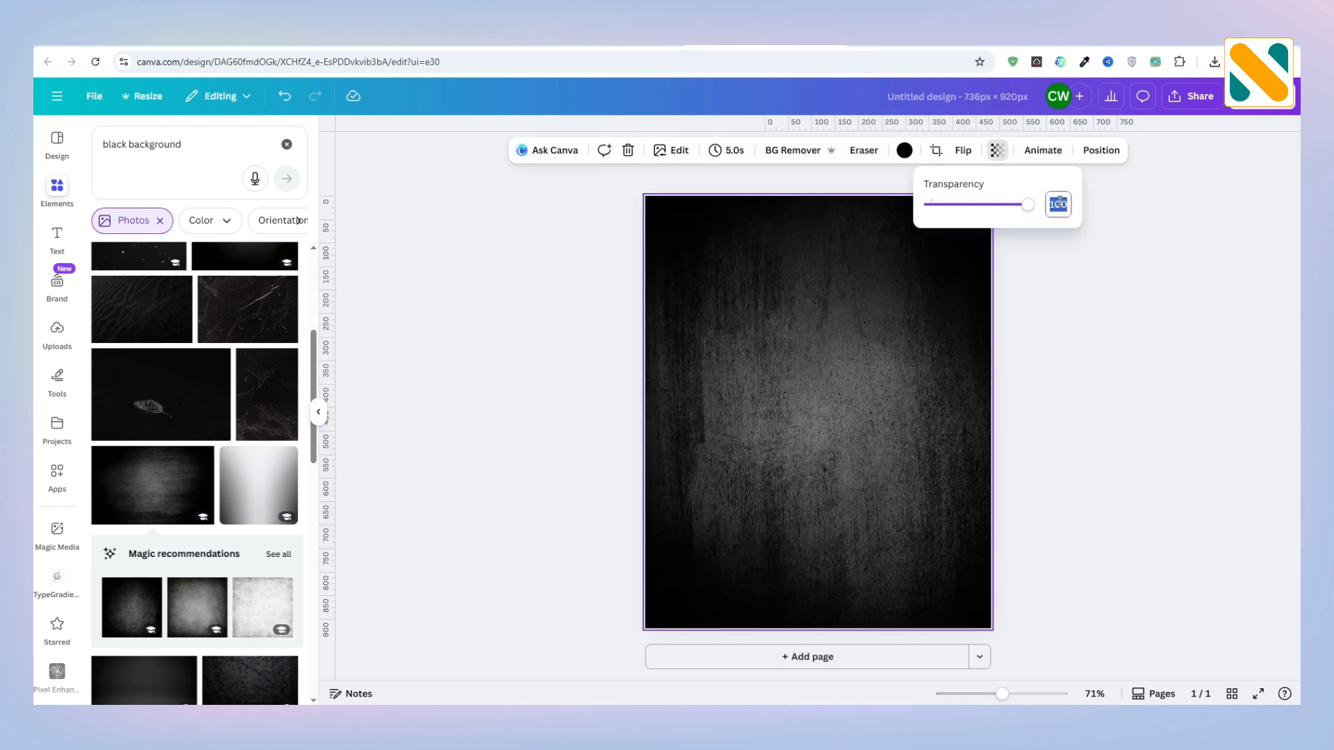
text(40)
key(Return)
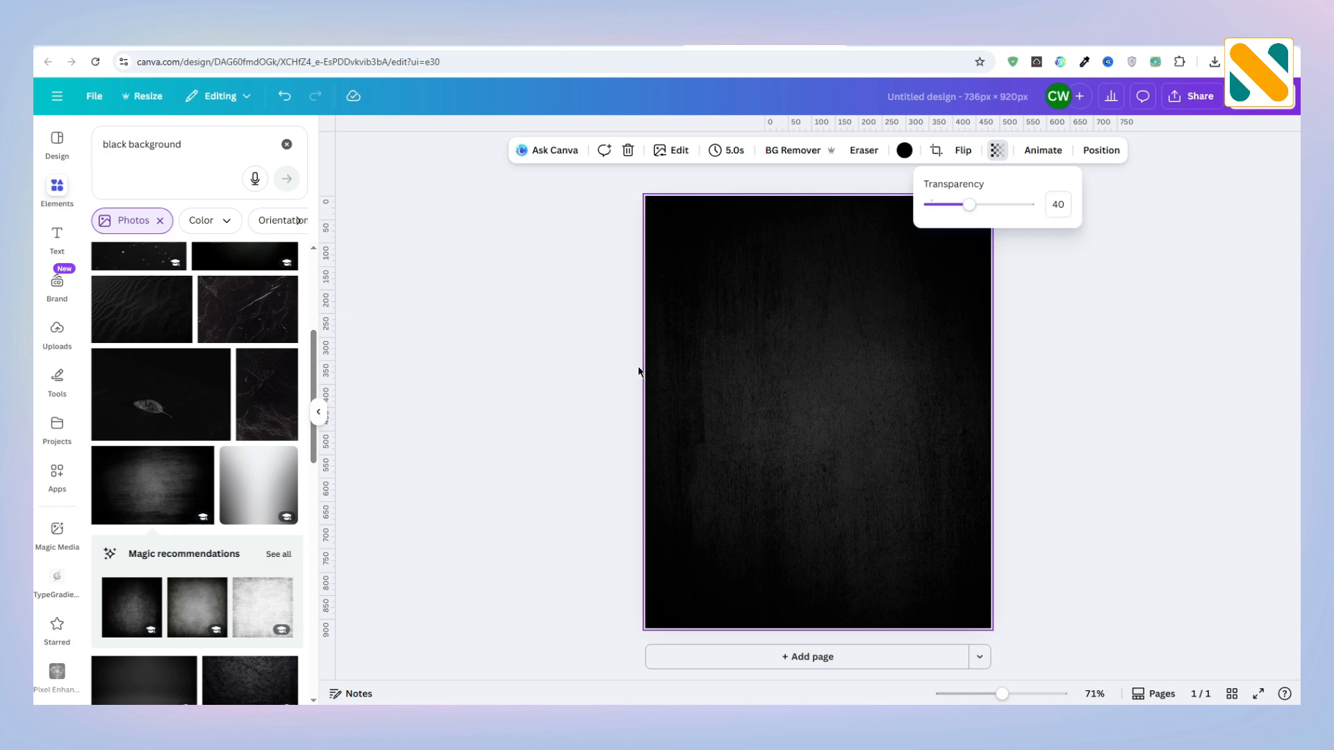
click(584, 361)
click(584, 361)
Search the photos for "hoodie" and add the single front-view white hoodie picture to the page.
click(223, 163)
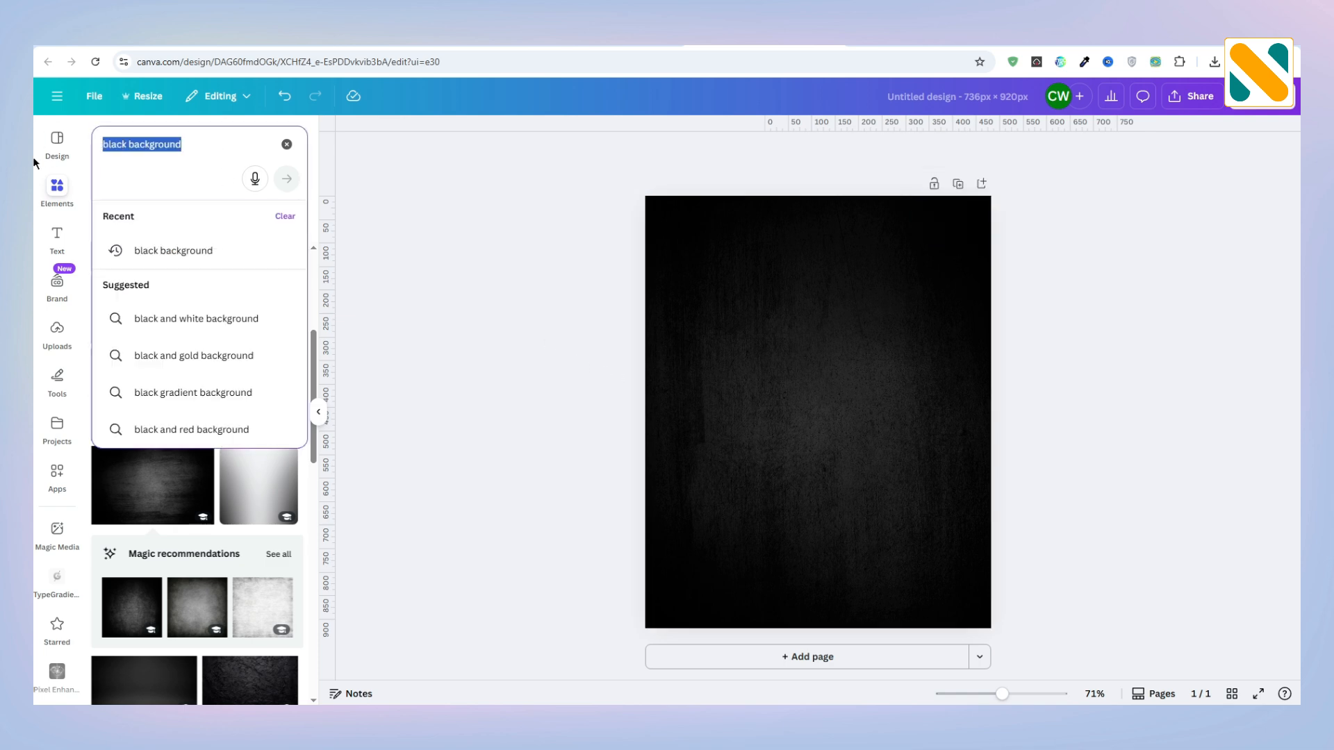
text(hoodie)
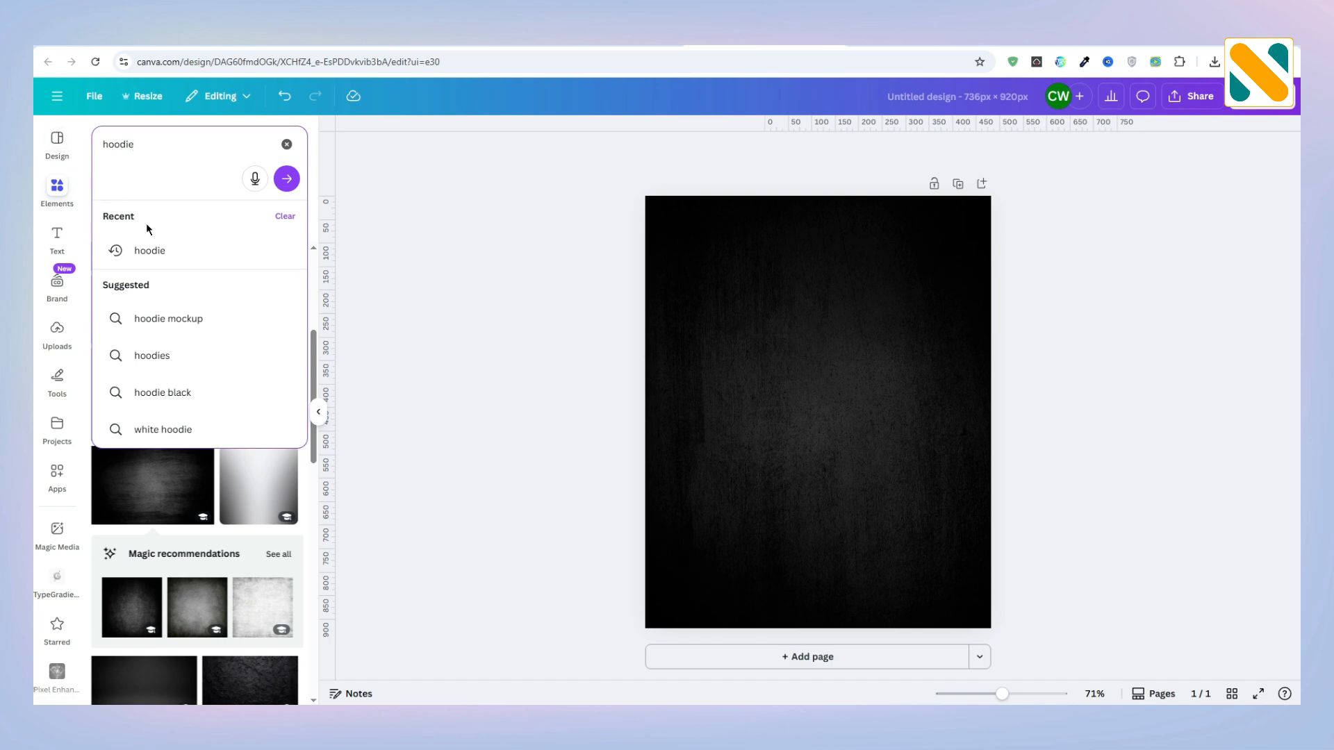
key(Return)
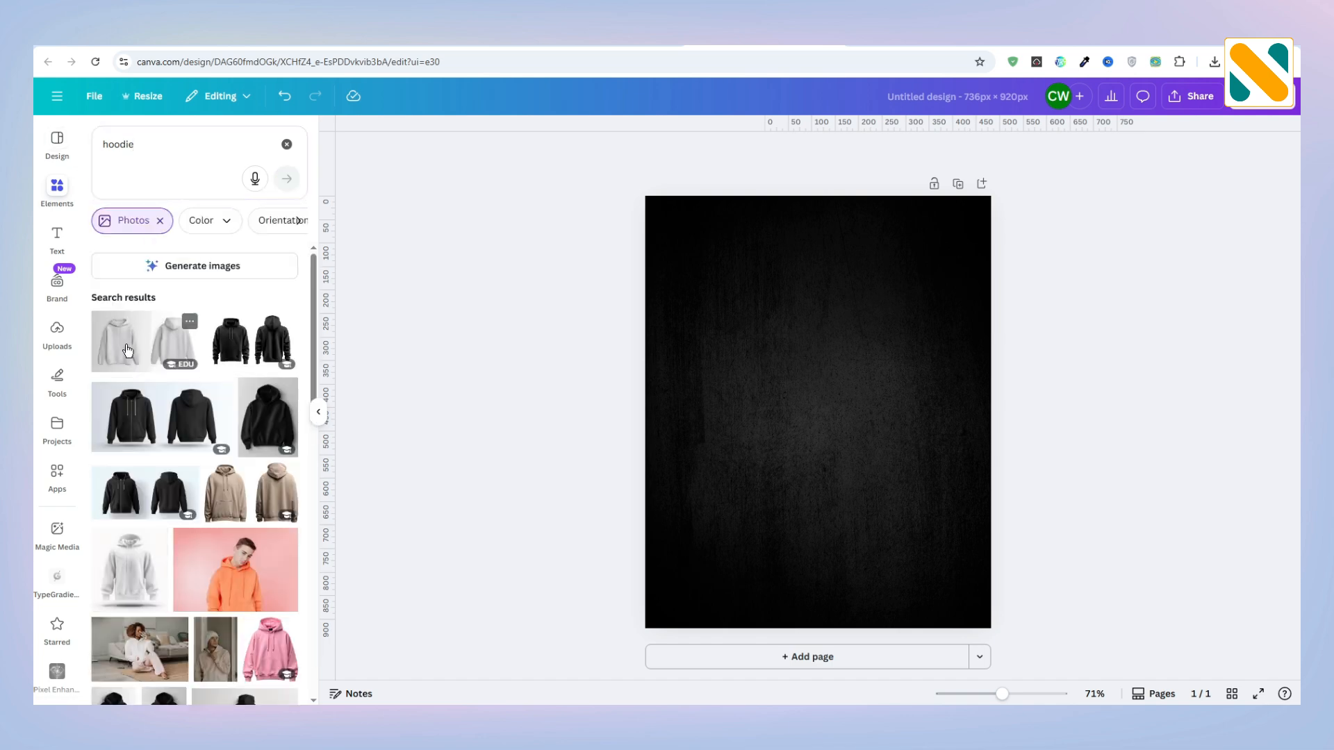
click(121, 357)
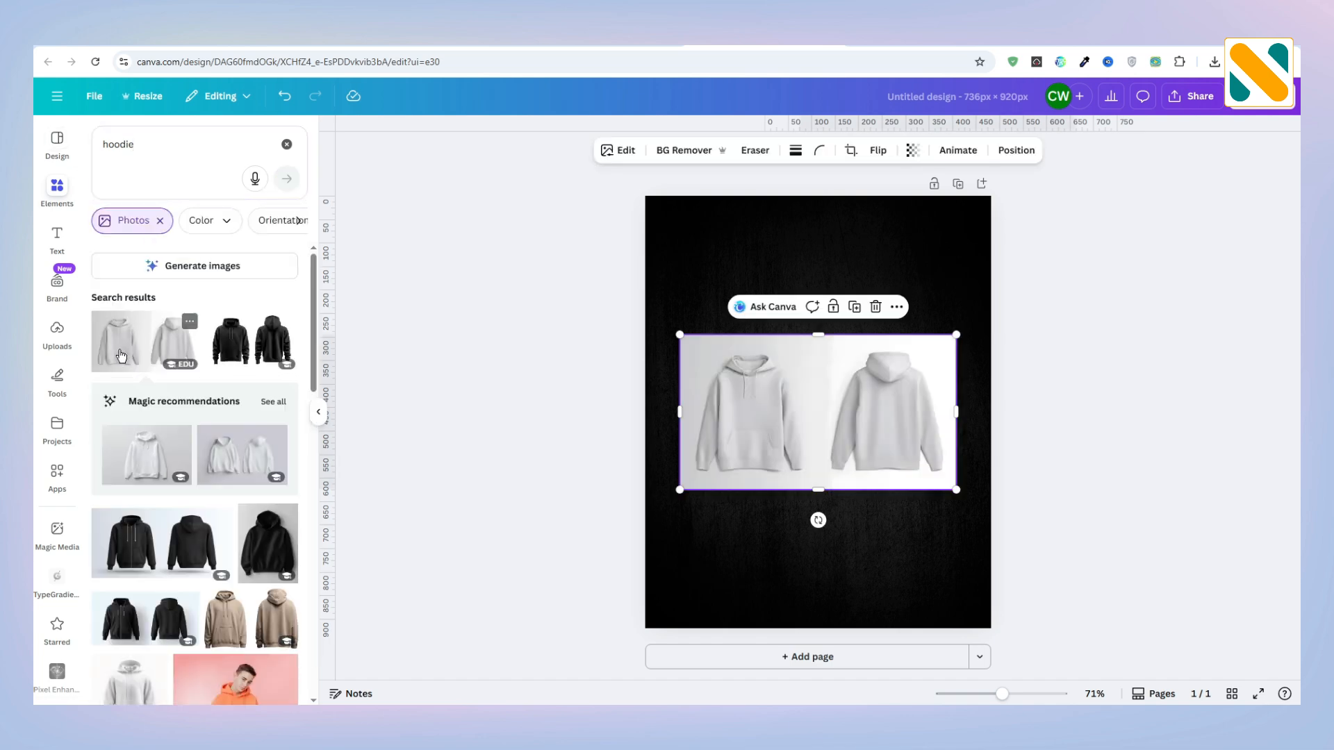
key(Delete)
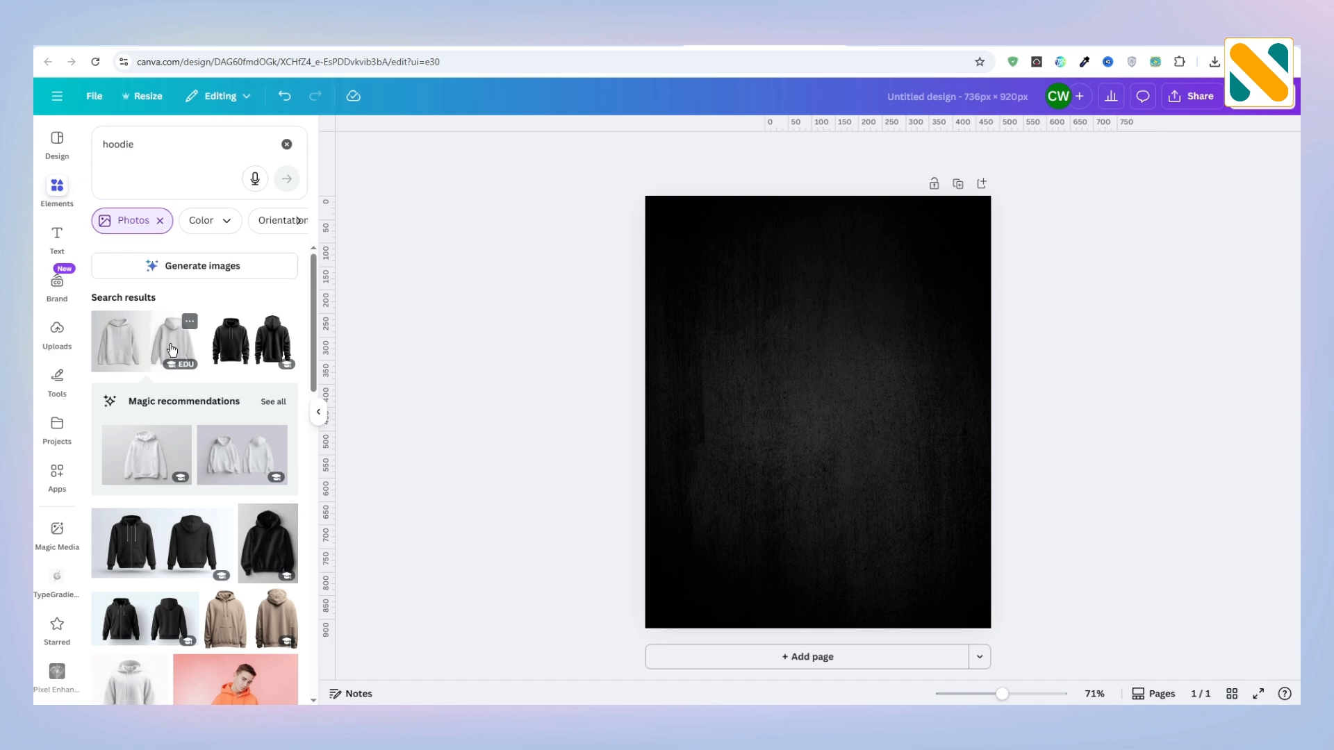
scroll(172, 349, down, 3)
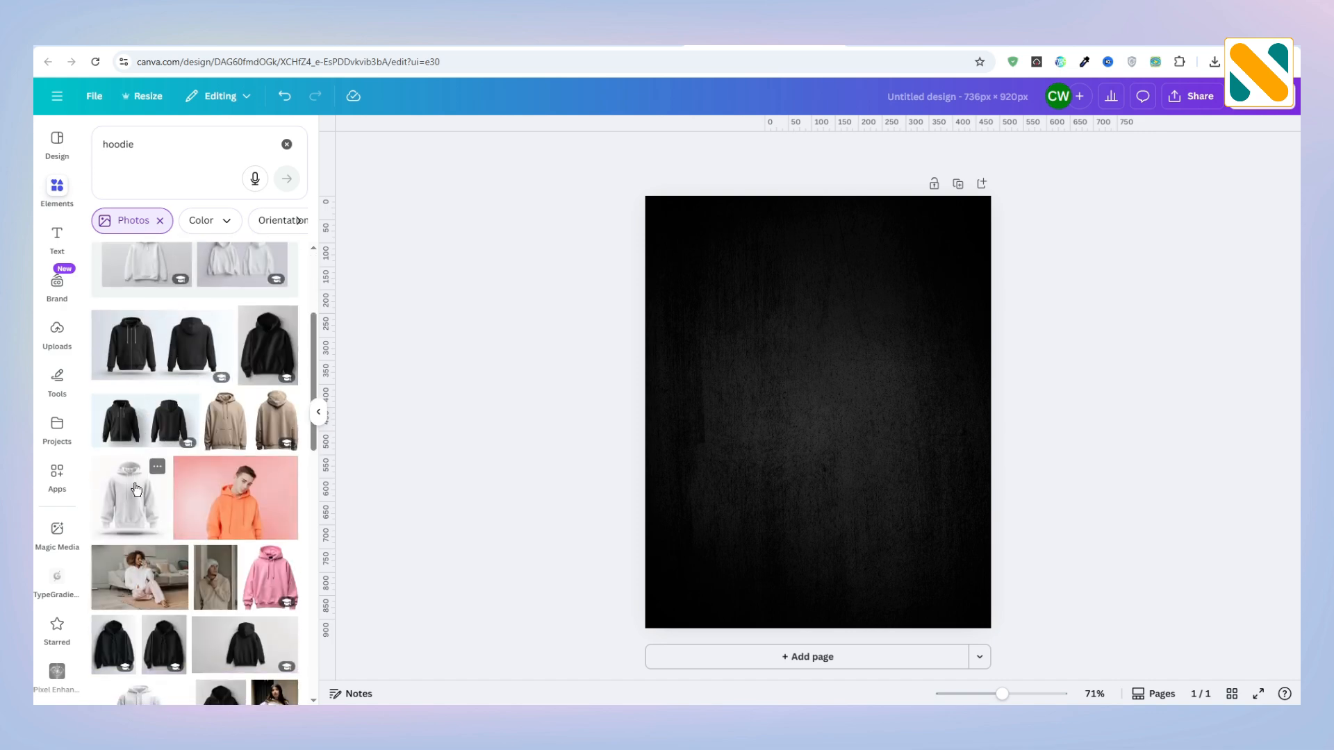
click(133, 511)
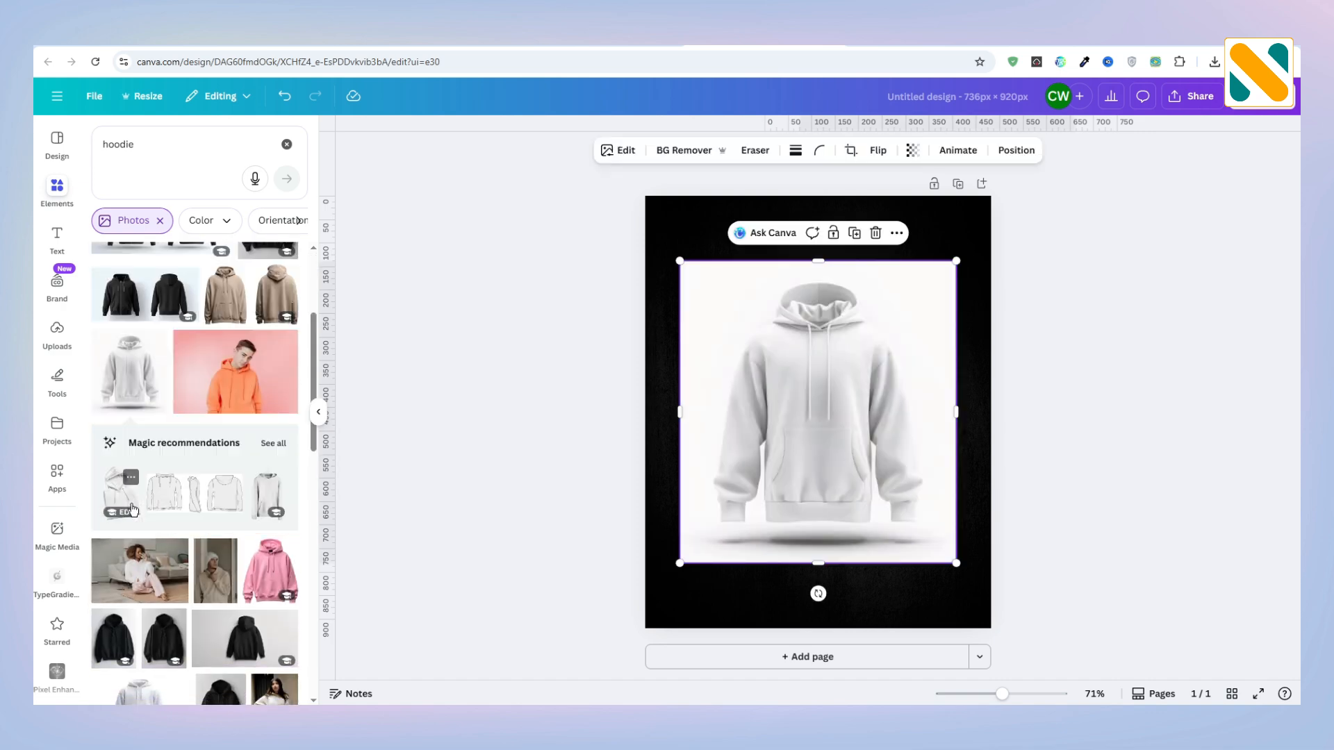
Remove the hoodie photo's background and crop the empty margins on both of its sides.
click(685, 153)
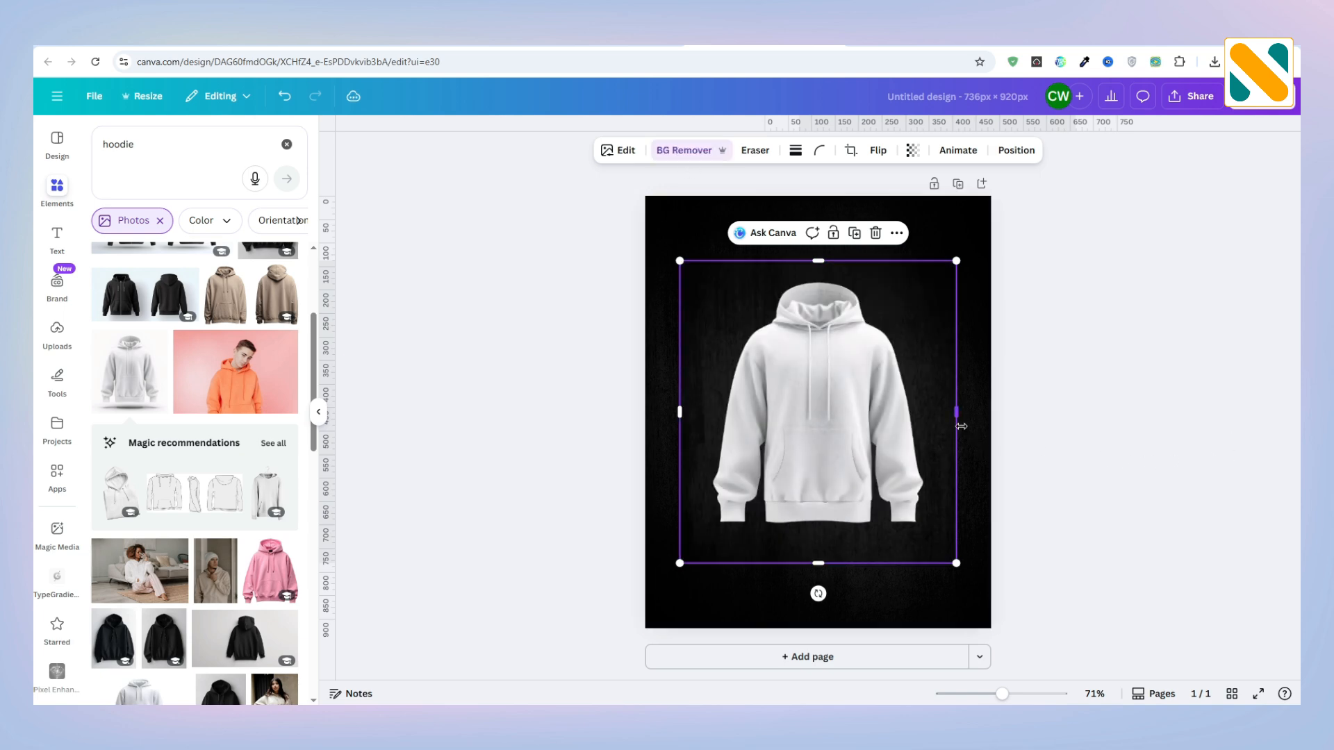
drag(957, 425, 932, 425)
drag(679, 411, 700, 413)
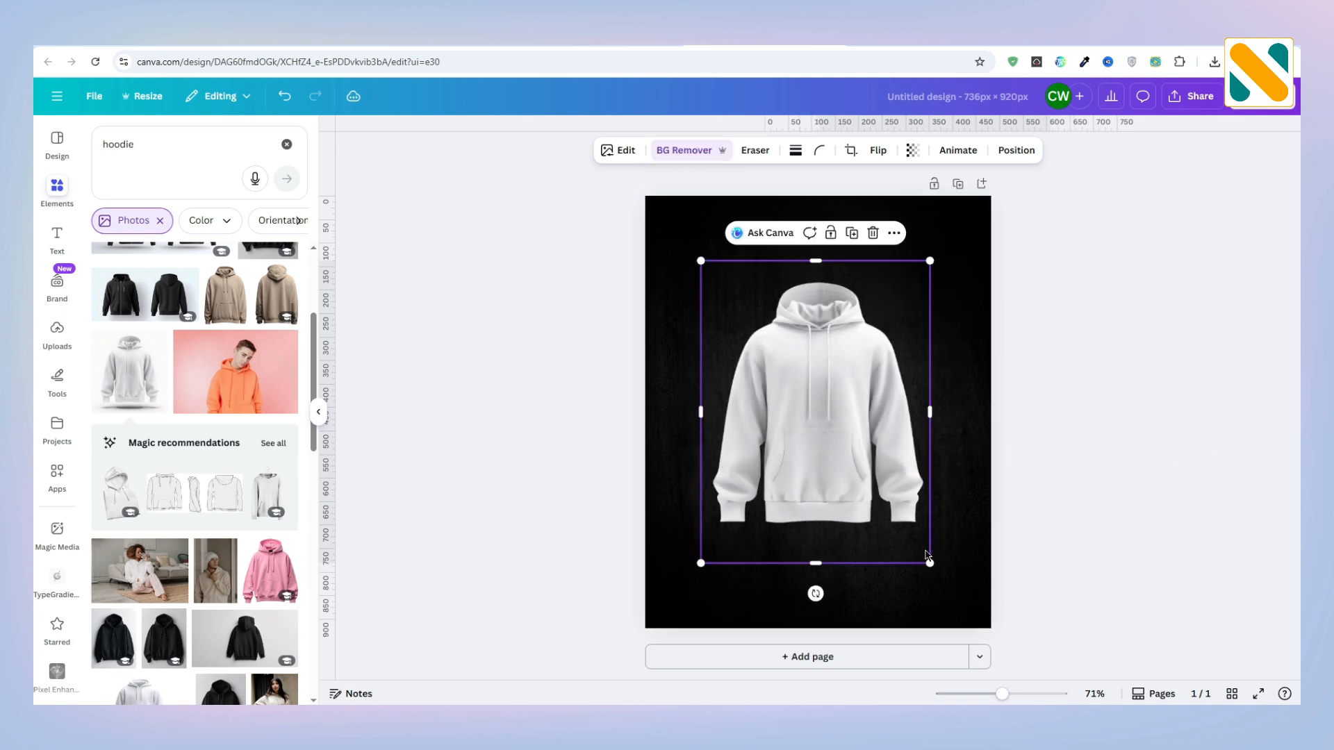
Enlarge the hoodie cutout slightly and reposition it at the middle of the page.
drag(929, 563, 939, 572)
drag(843, 438, 848, 432)
click(557, 331)
Add a subheading text reading "hoodie" to the page.
click(57, 237)
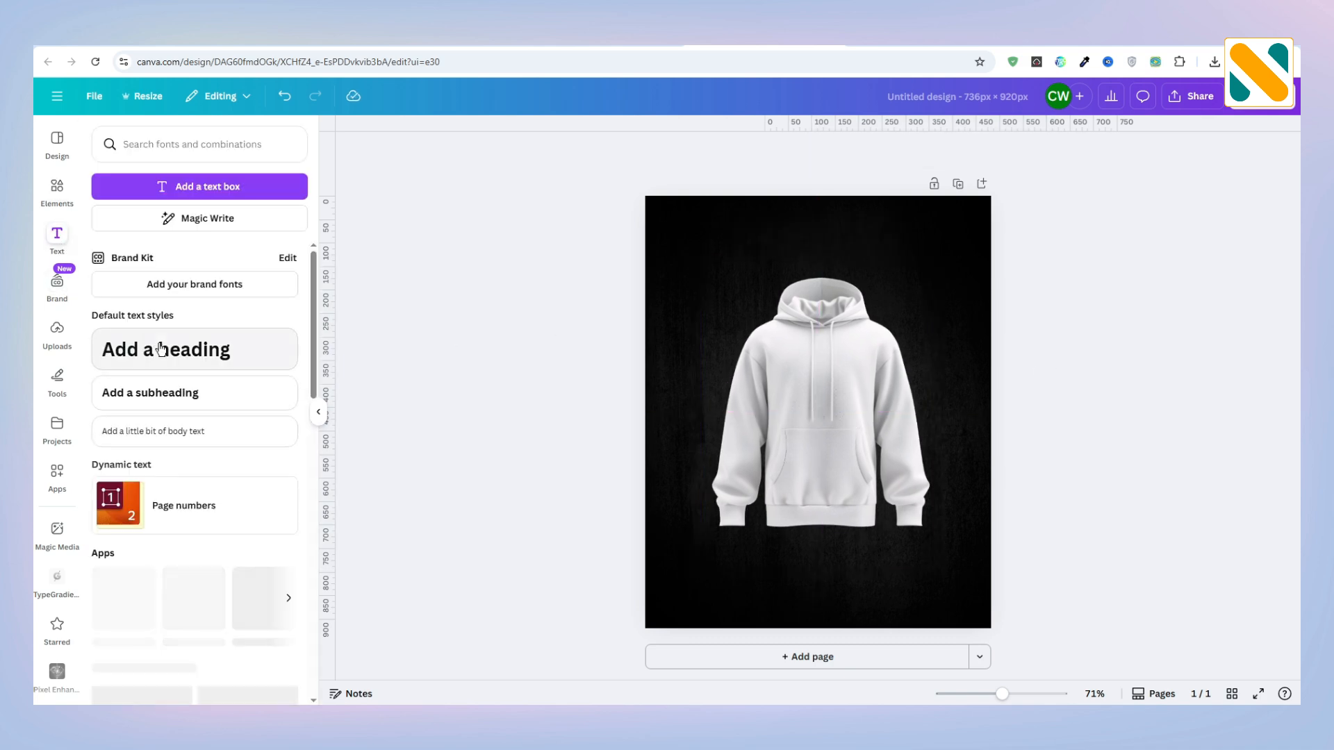
click(181, 393)
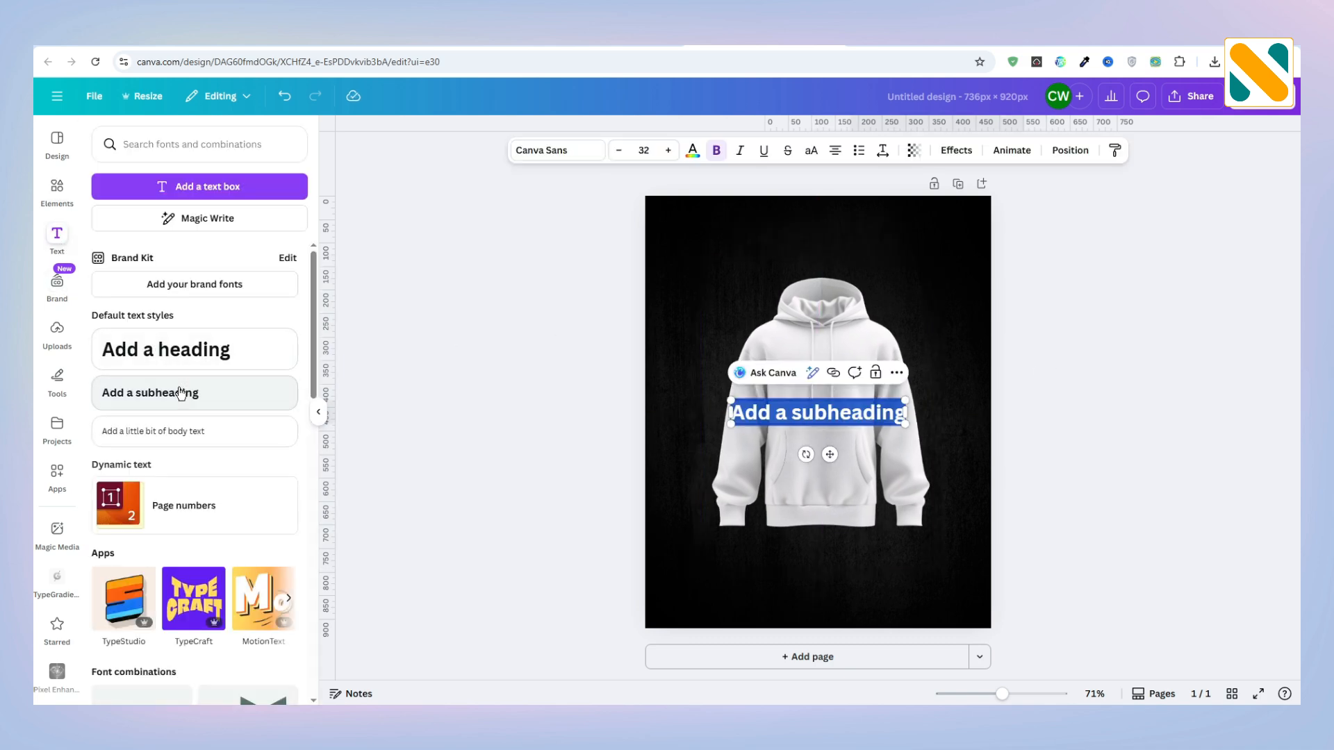
text(hoodie)
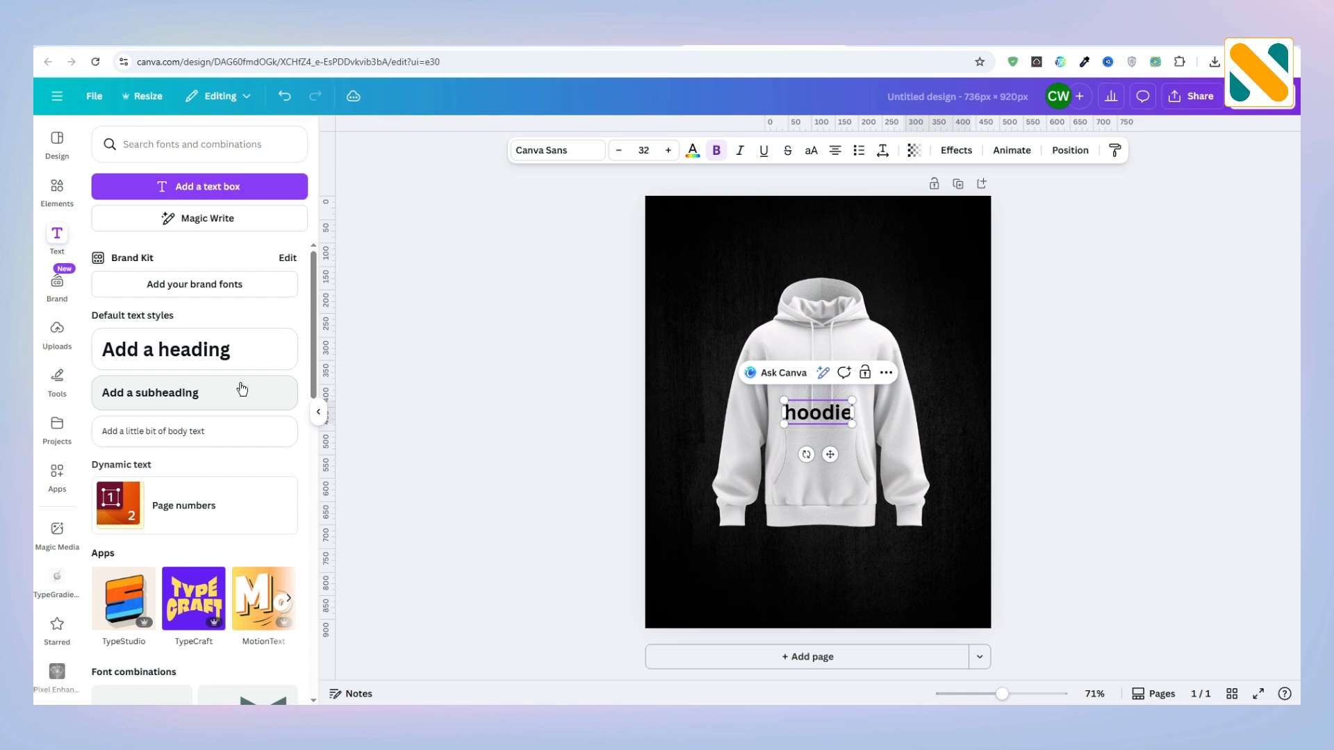
click(610, 289)
Change the color of the "hoodie" text to white.
click(793, 414)
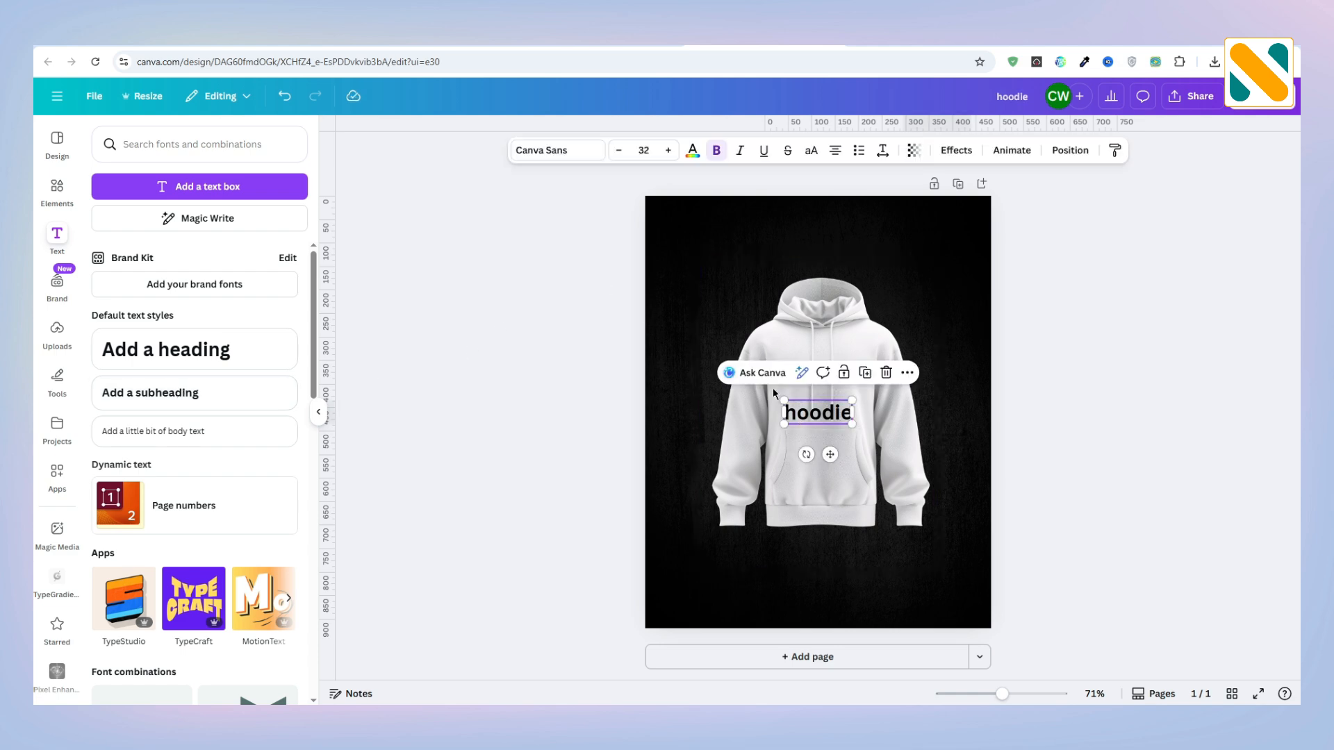
click(692, 150)
scroll(302, 523, down, 1)
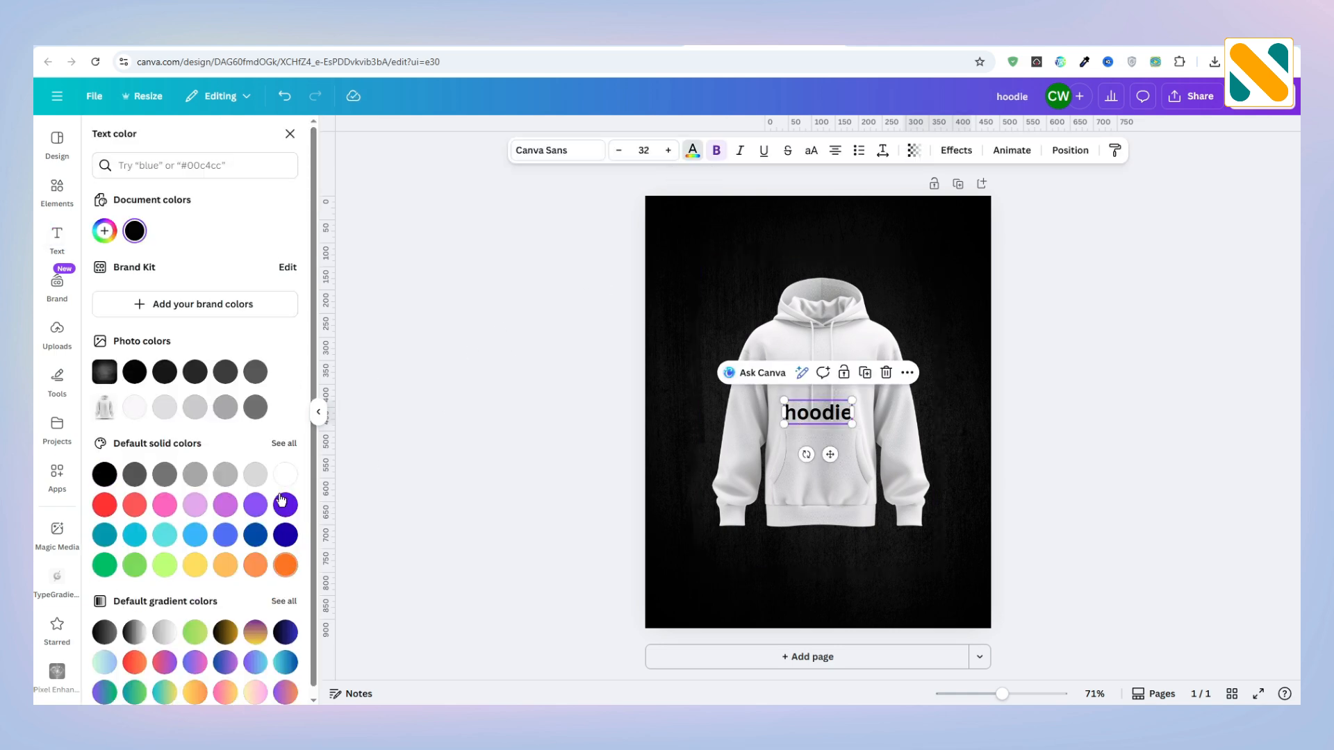
click(285, 475)
Find the Bebas Neue font and apply its Bold style to the "hoodie" text.
click(557, 149)
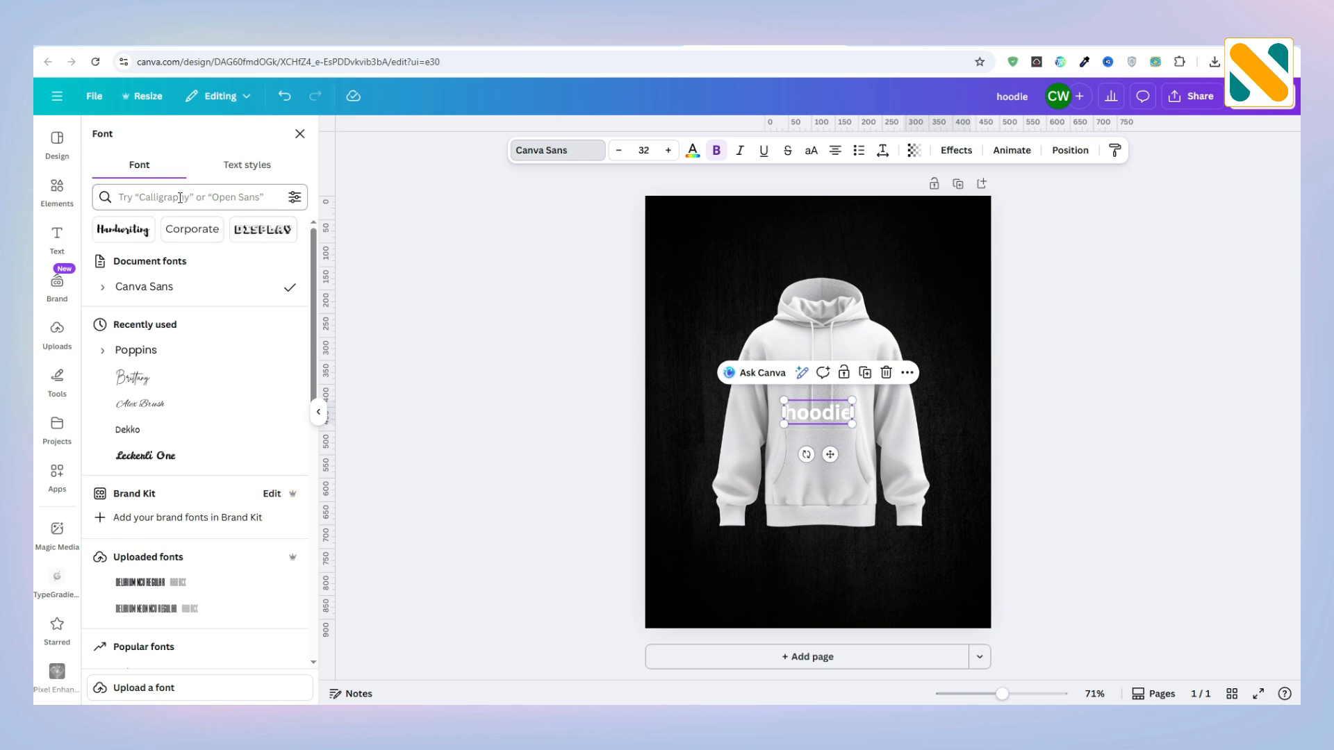
click(180, 197)
text(bebas)
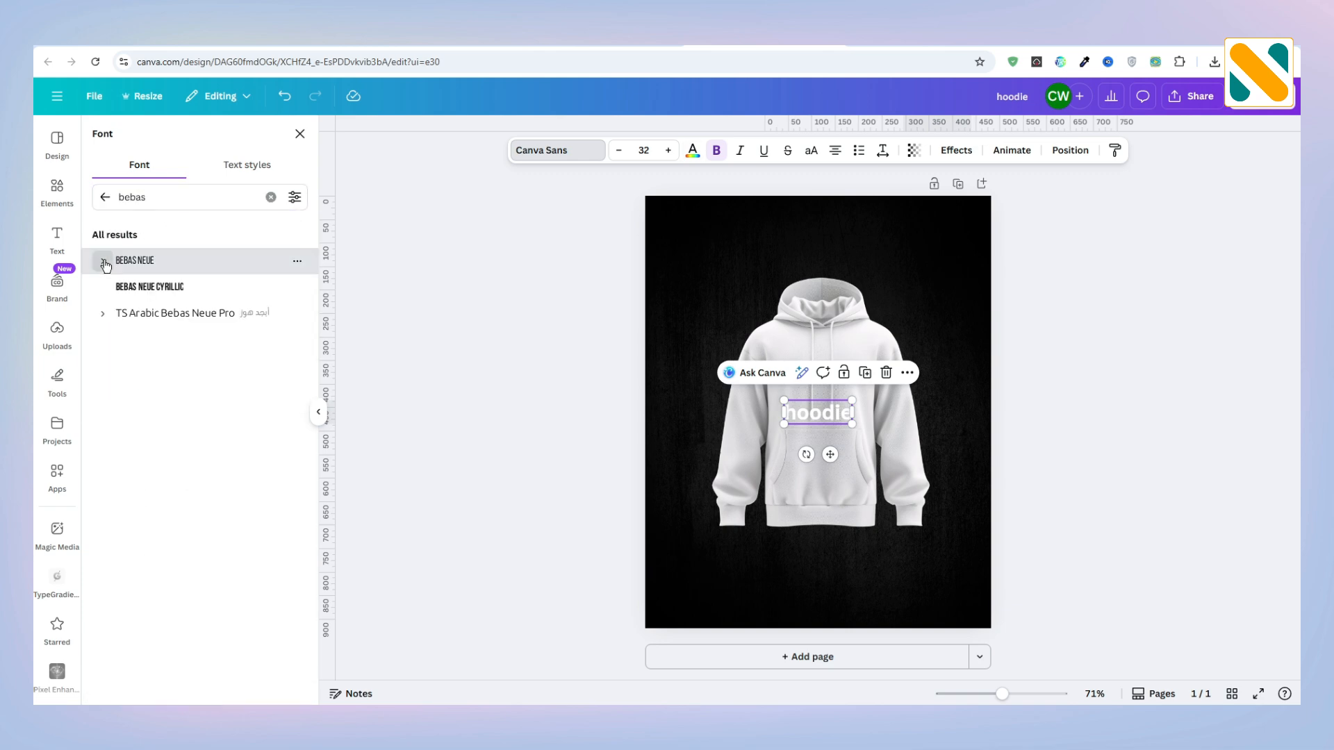
click(104, 262)
click(143, 313)
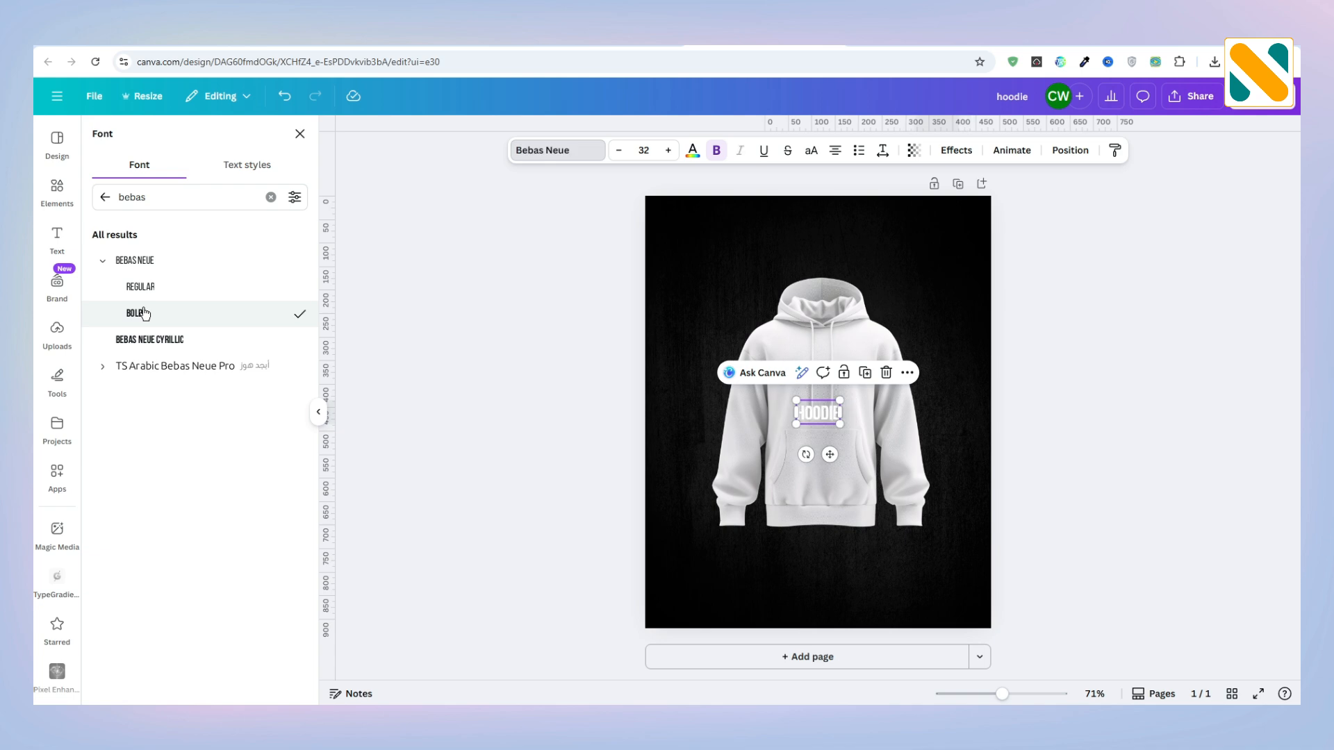
Enlarge the HOODIE title to about size 151 and center it near the page's upper edge, overlapping the hood.
drag(840, 424, 955, 375)
mouse_move(869, 285)
mouse_down()
mouse_move(856, 251)
mouse_move(856, 265)
mouse_up()
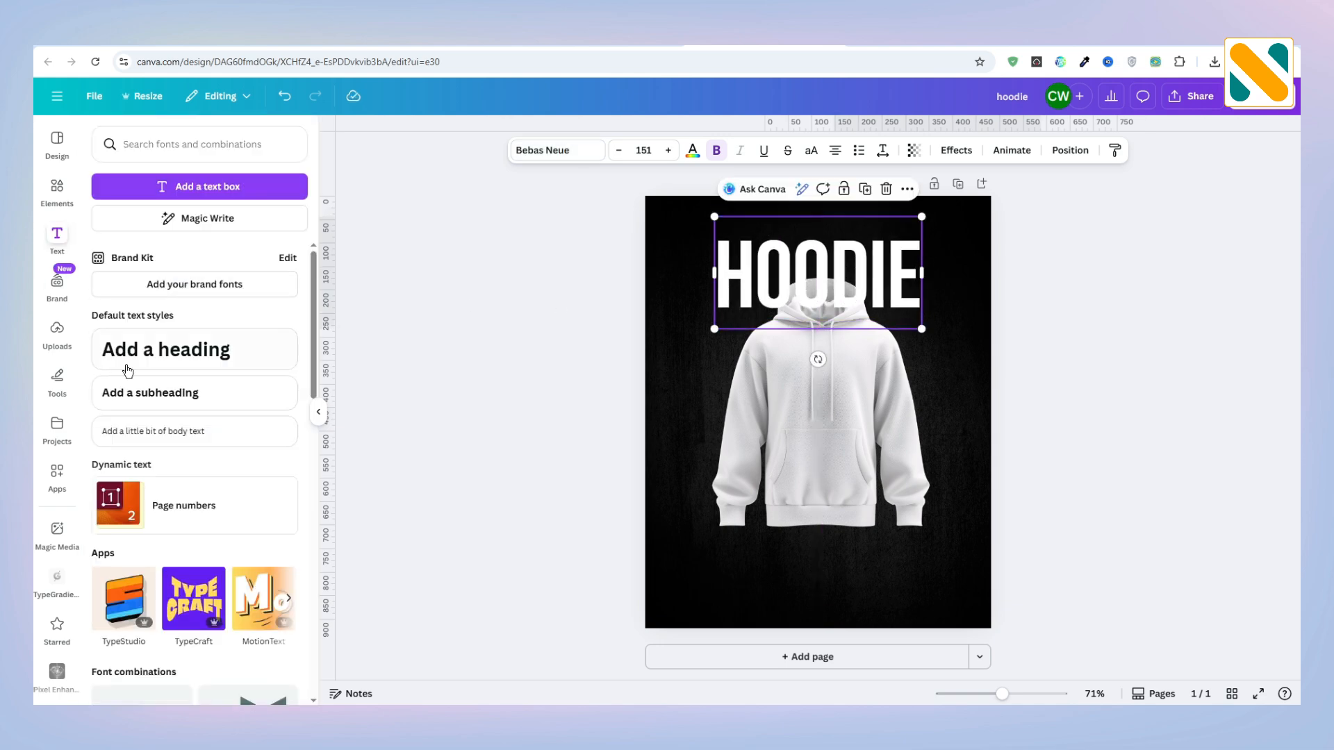
Add a second subheading text reading "Nill Clothing" below the HOODIE title.
click(150, 393)
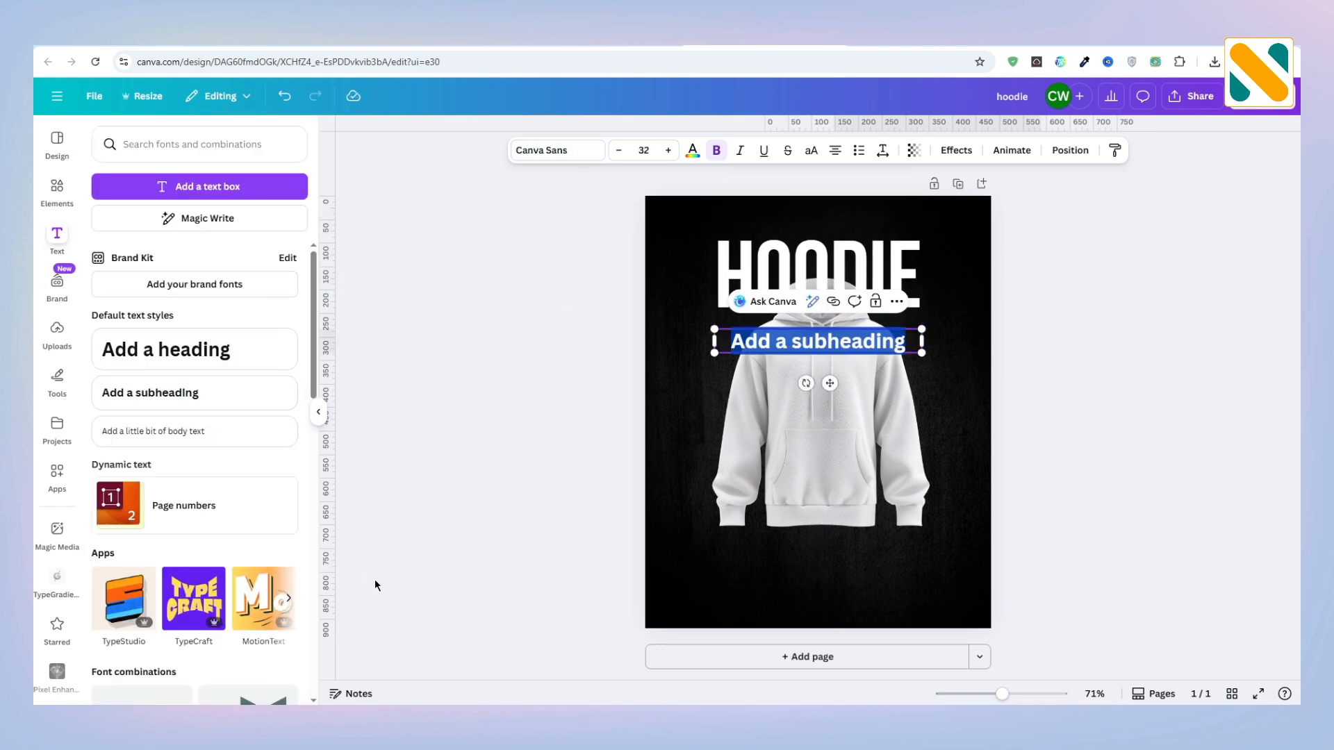
text(Nill Clothing)
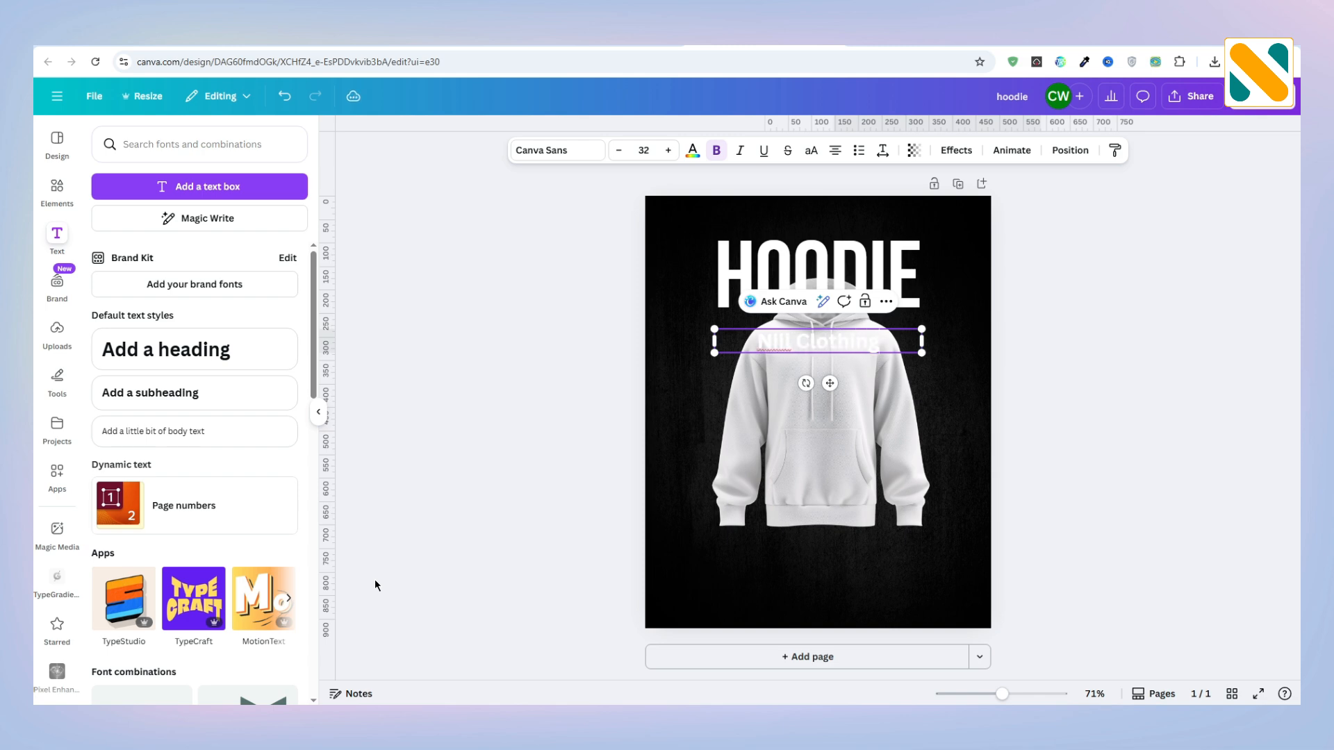
click(376, 581)
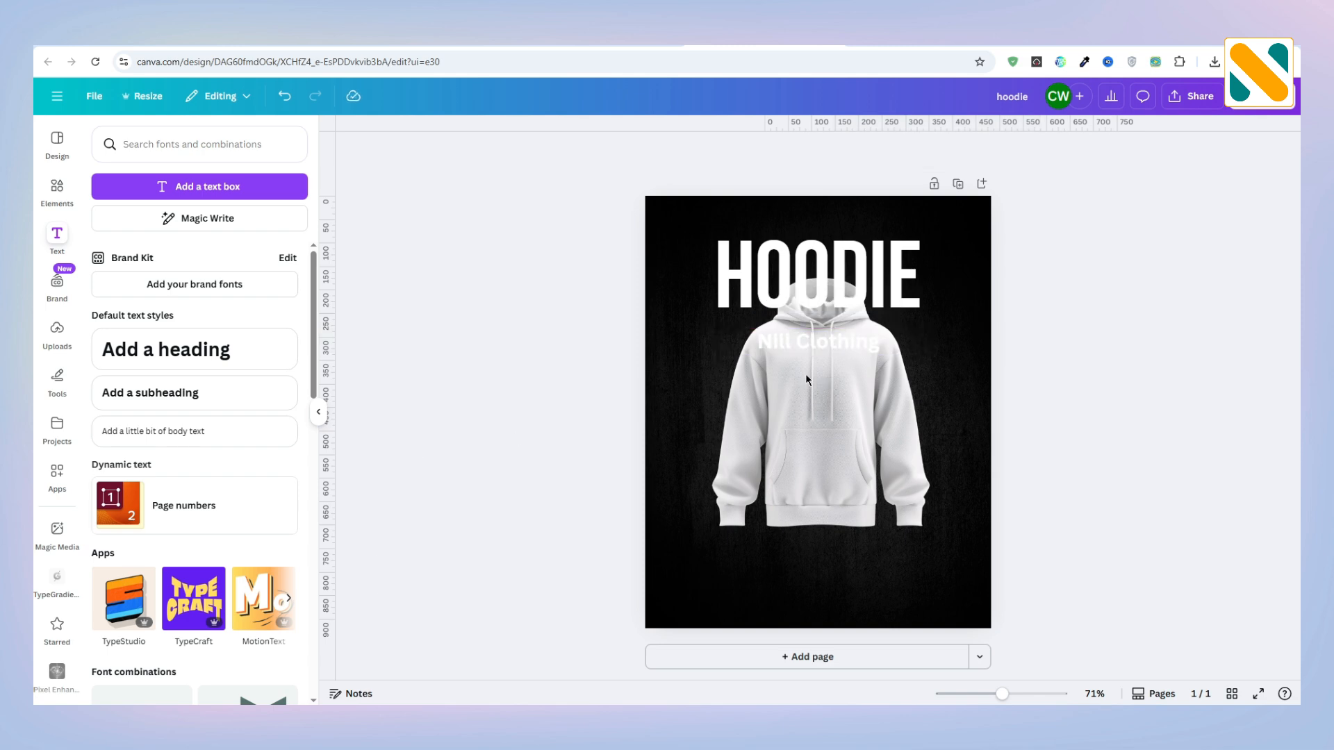
Find the Poppins font and apply its Regular style to the "Nill Clothing" text.
click(809, 347)
click(548, 156)
drag(163, 198, 33, 210)
text(poppins)
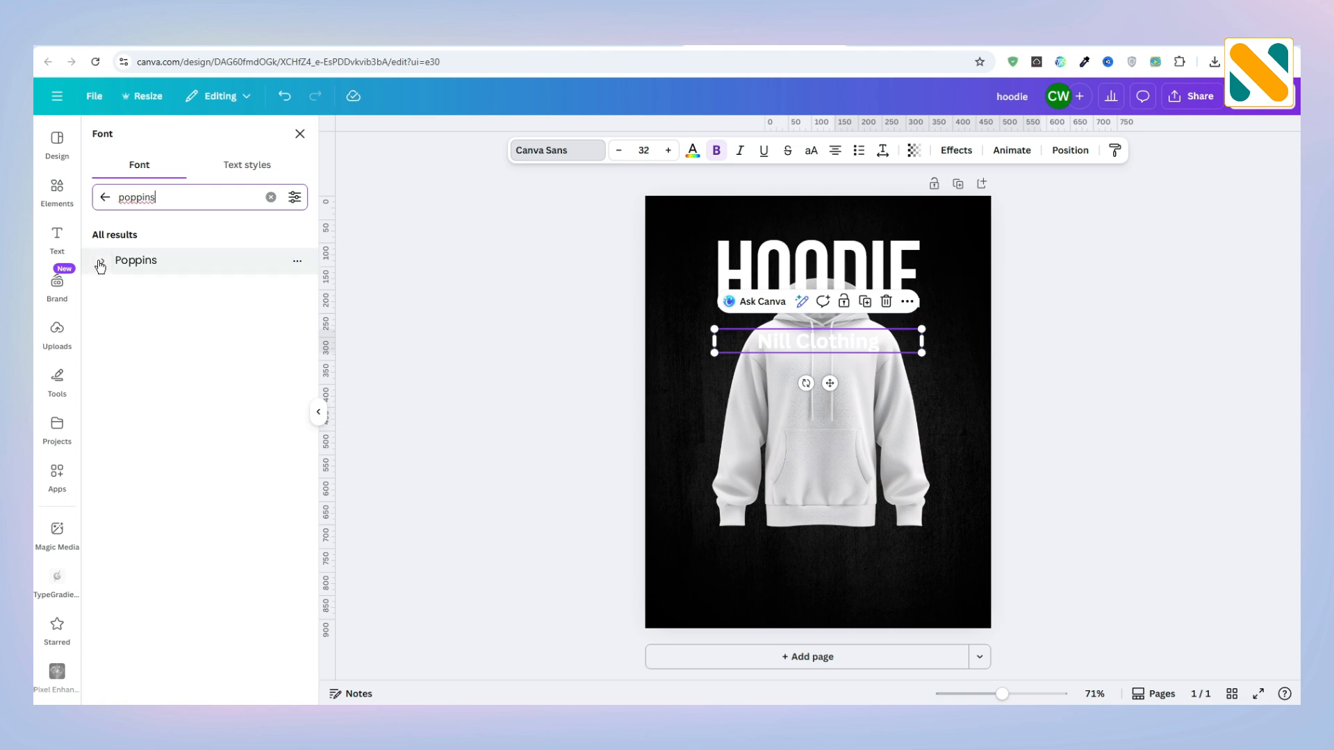
click(102, 261)
click(151, 364)
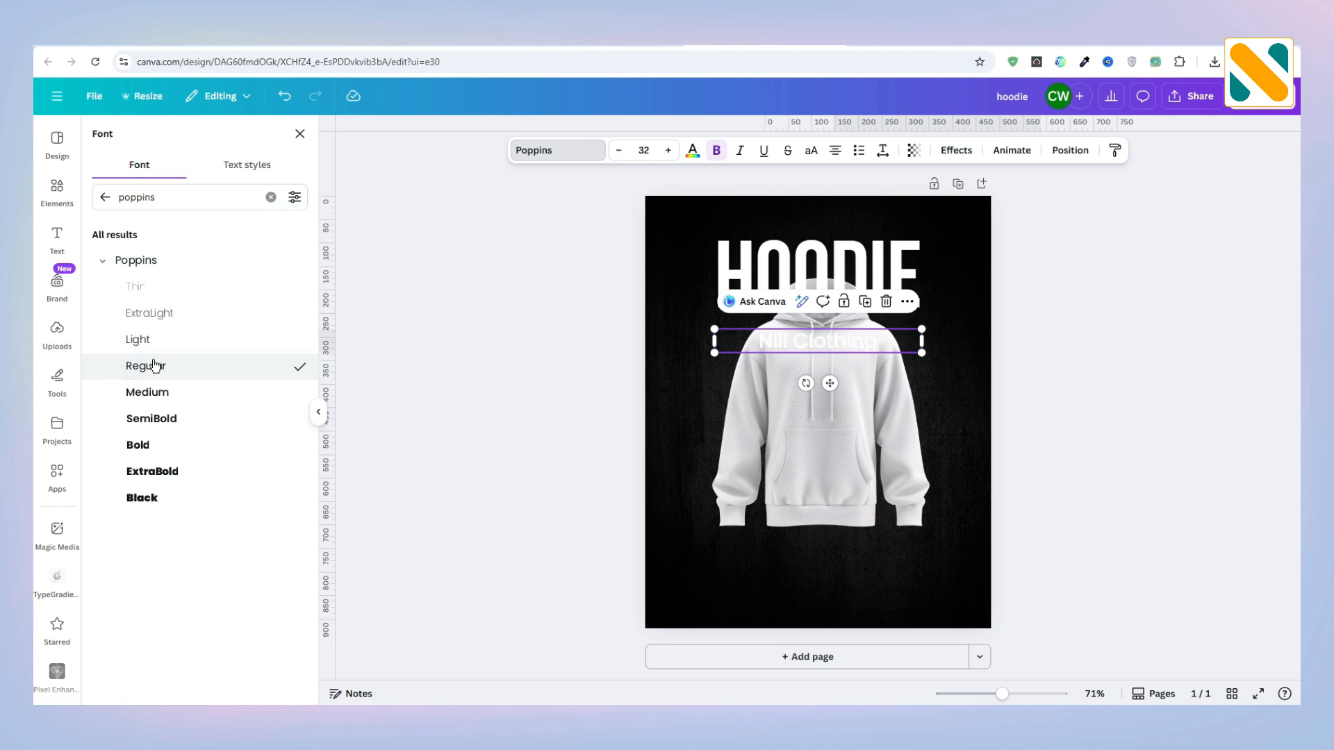
Shrink the "Nill Clothing" text to about size 19.4 and center it just above the HOODIE title.
drag(921, 352, 828, 270)
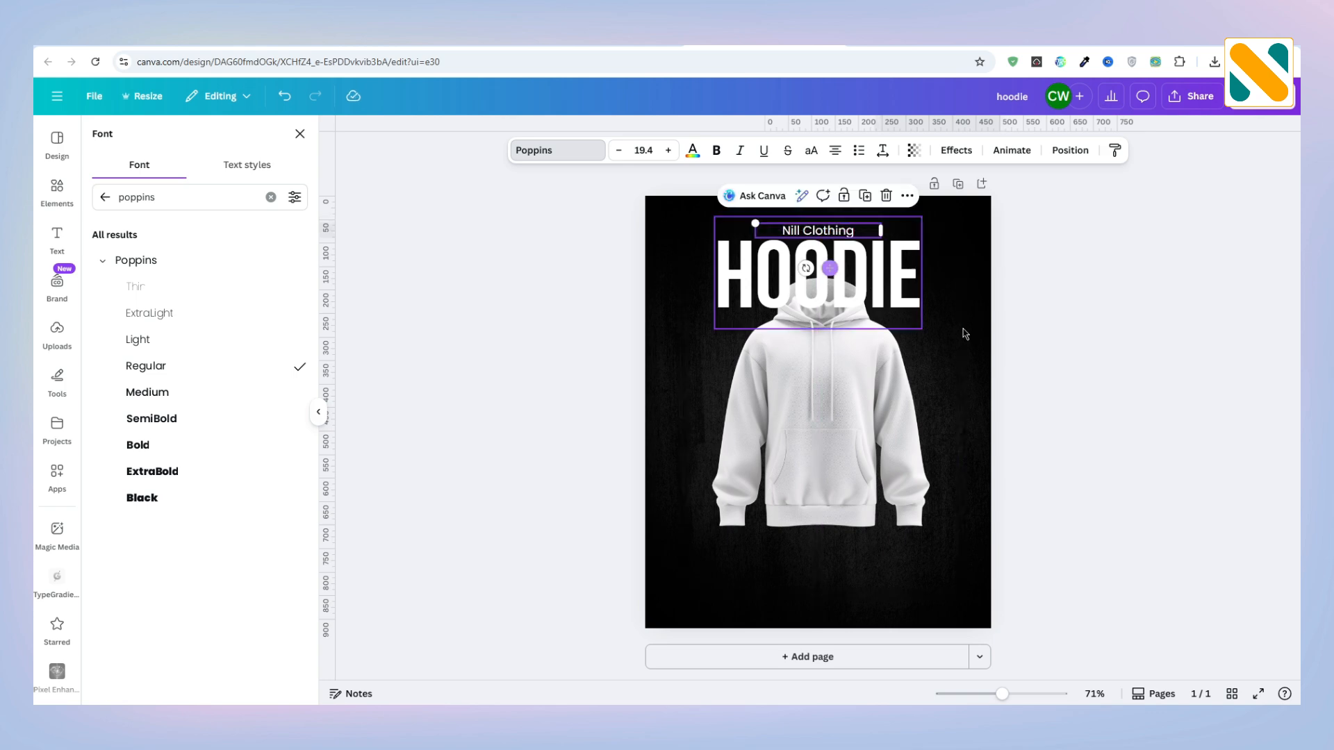
click(1053, 344)
click(812, 234)
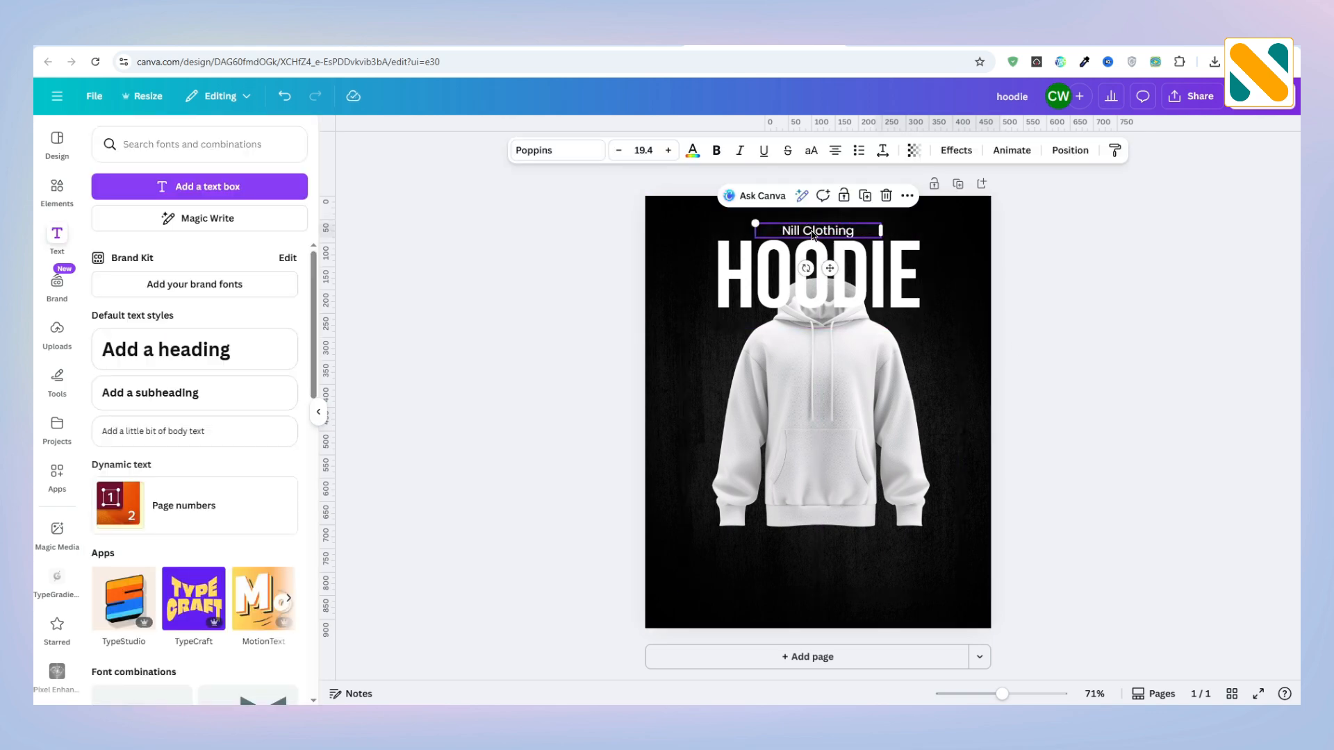
click(577, 310)
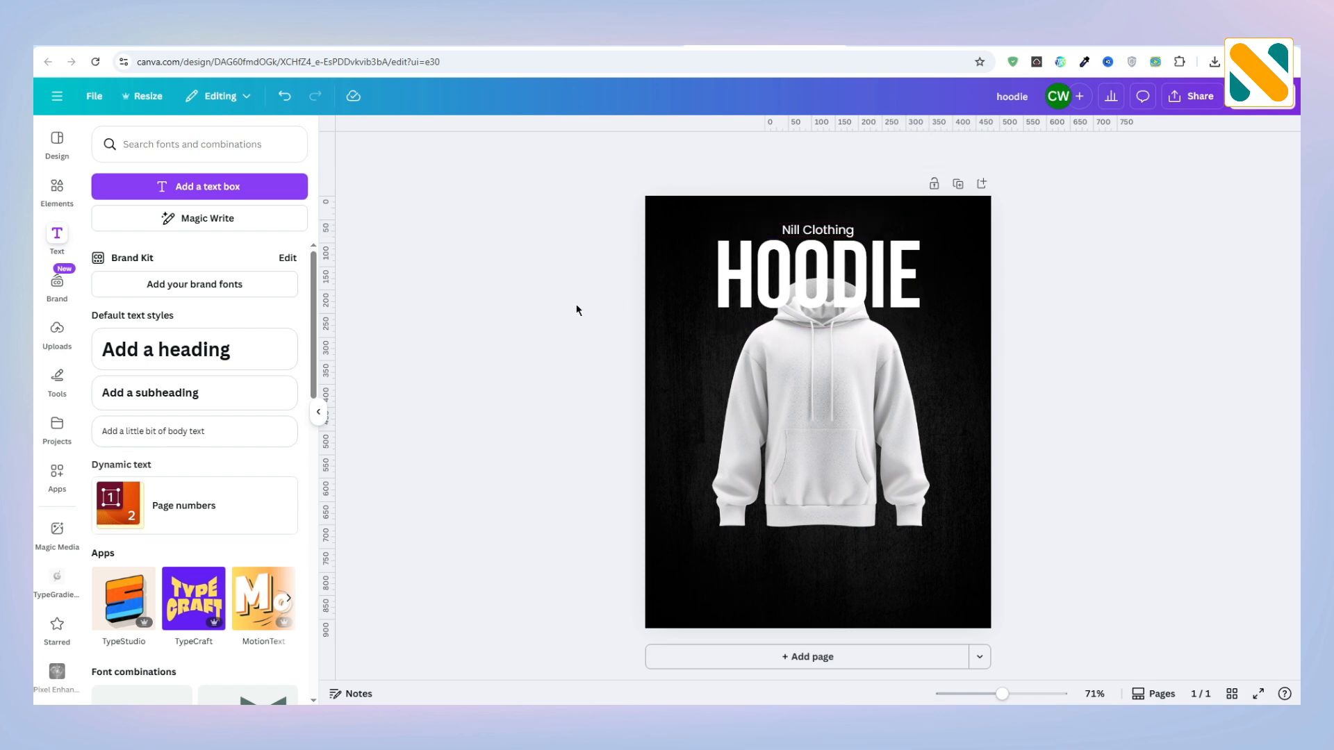
Add a new subheading text reading "Premium" on the page.
click(219, 399)
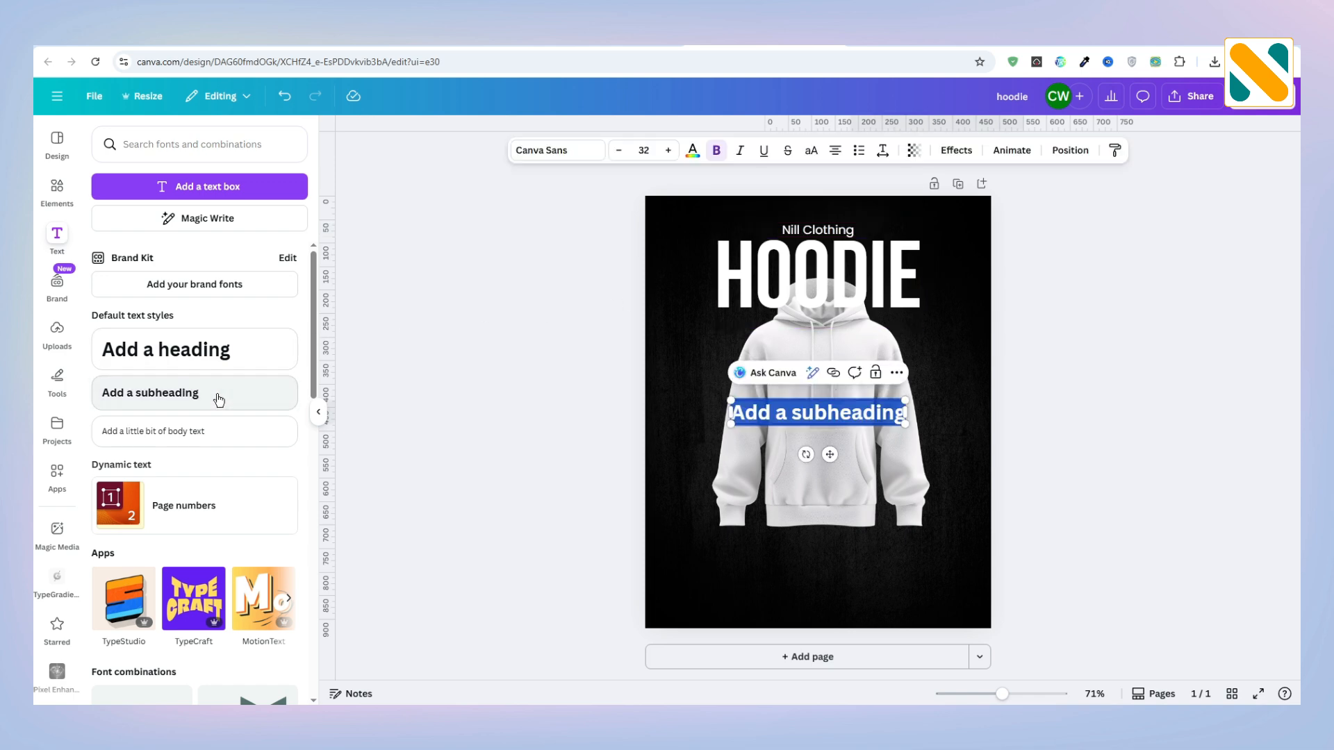
text(Premium)
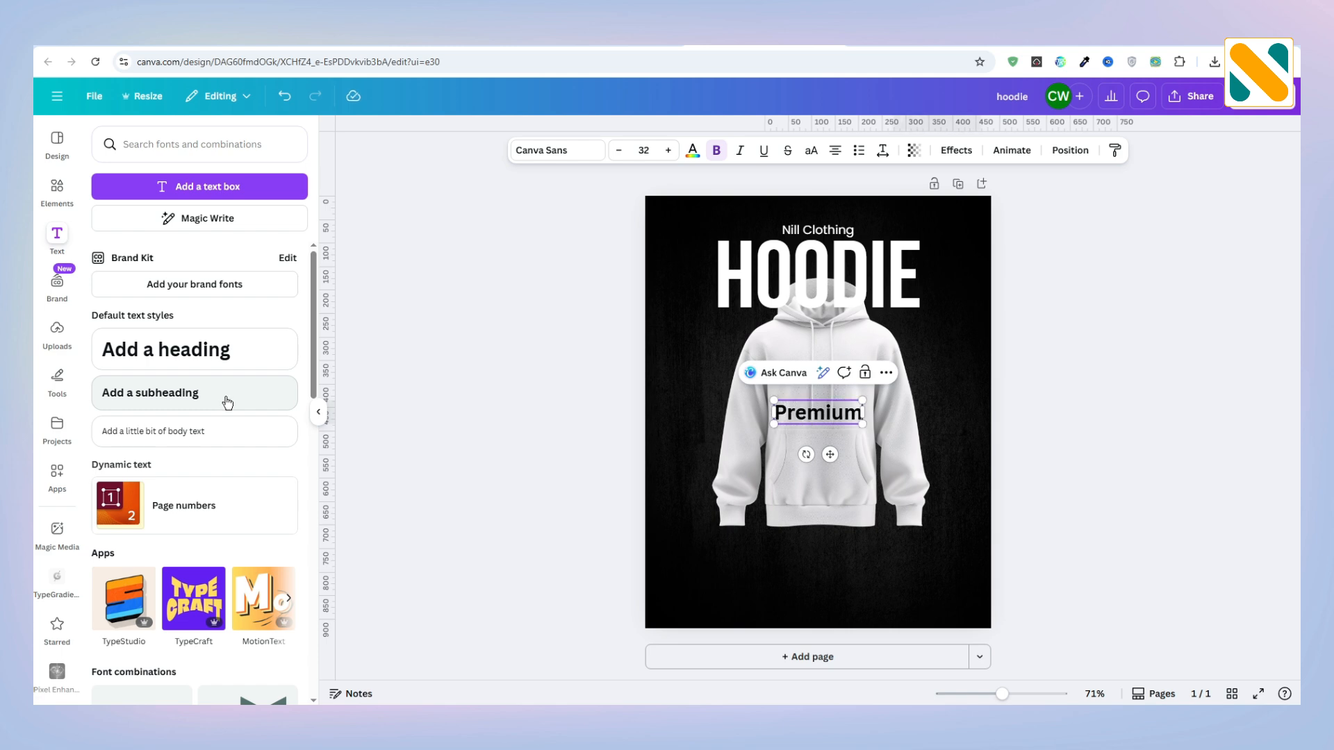
click(580, 348)
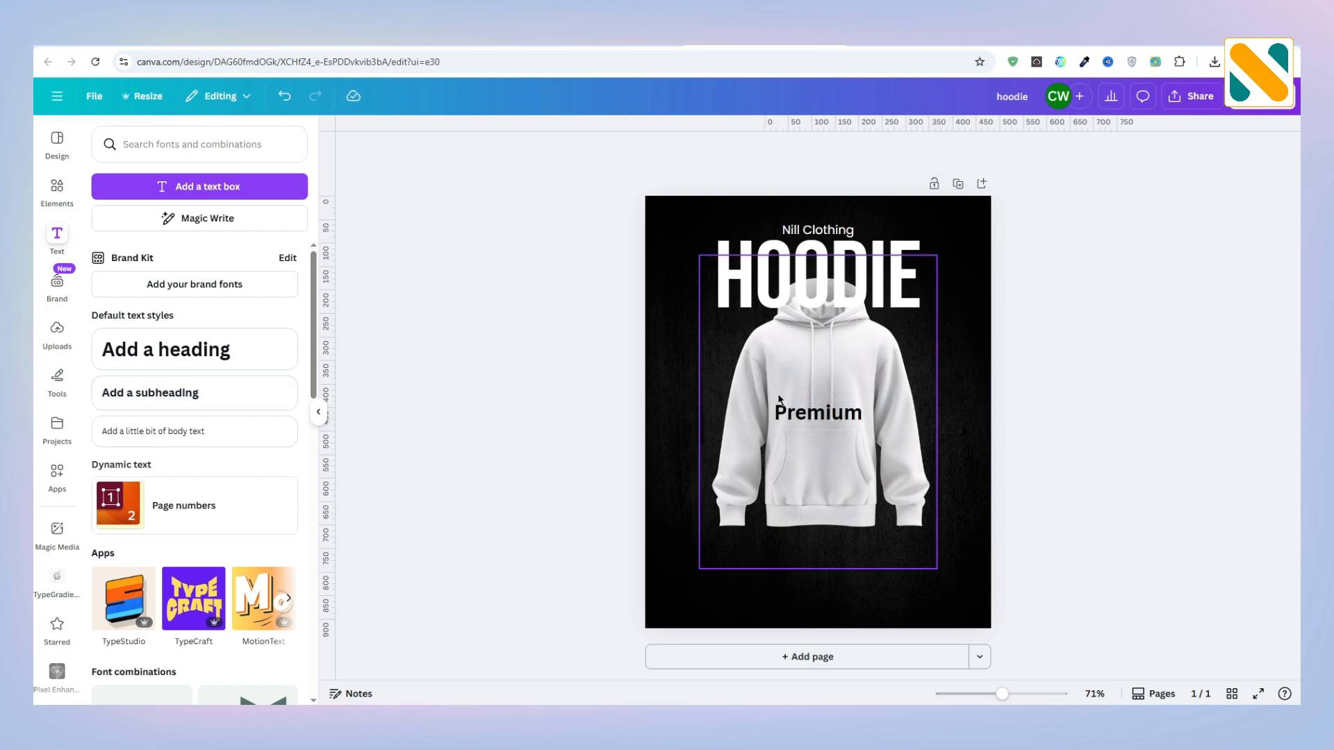
Find the Brittany font and apply it to the "Premium" text.
click(810, 412)
click(557, 153)
key(ctrl+a)
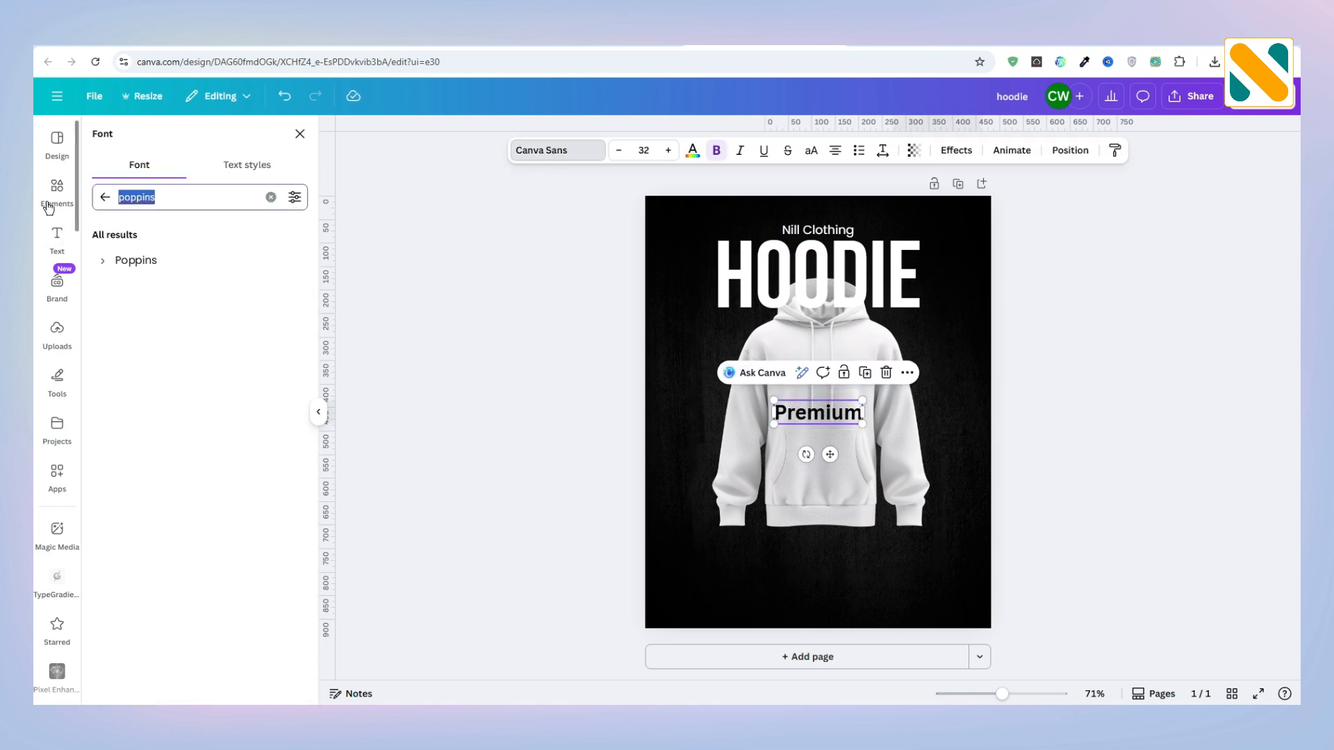
text(brittany)
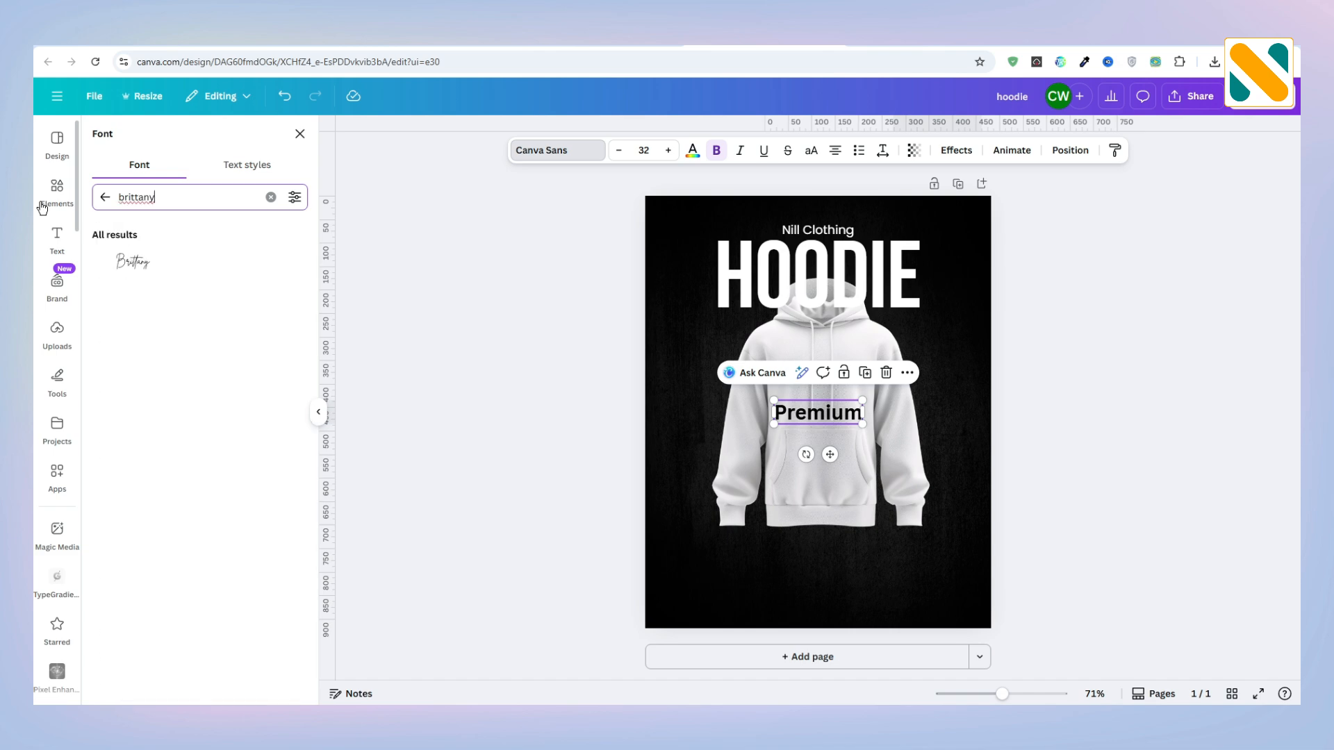
click(152, 270)
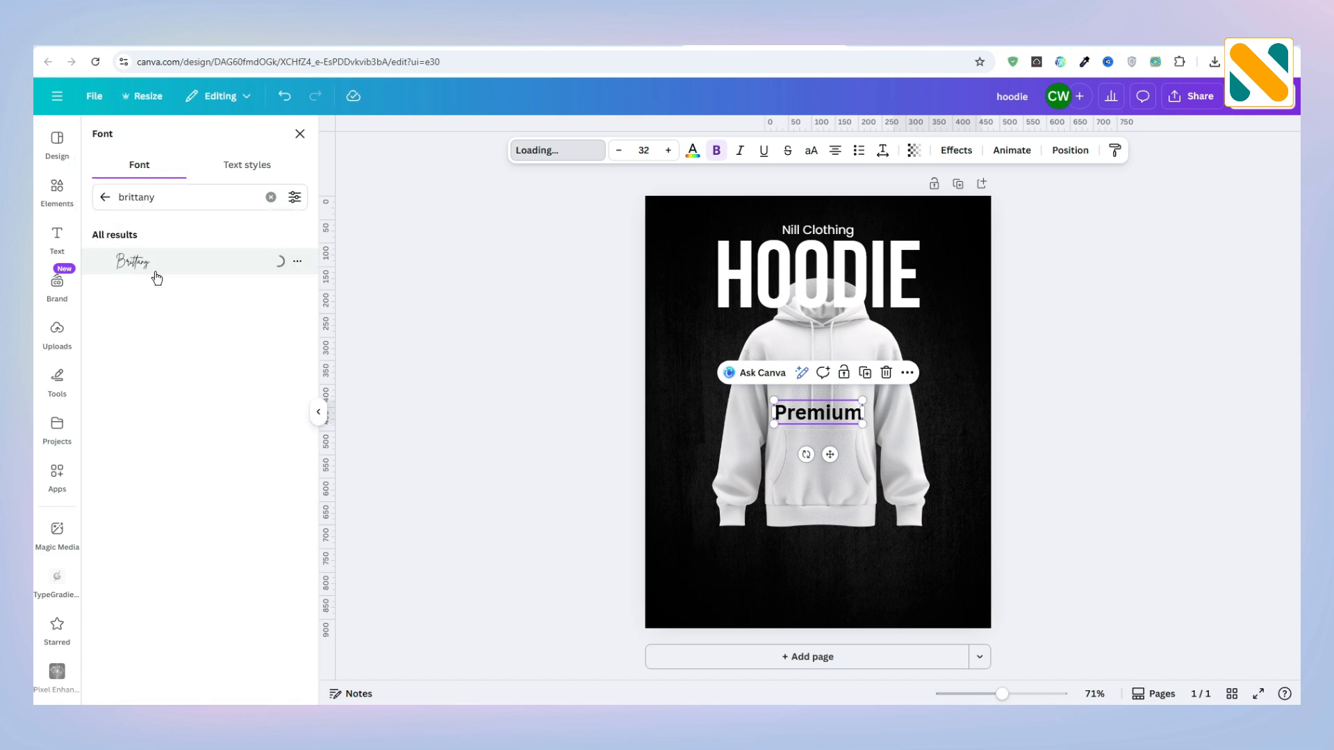
Color the "Premium" text bright orange, #FF6100.
click(692, 152)
click(257, 569)
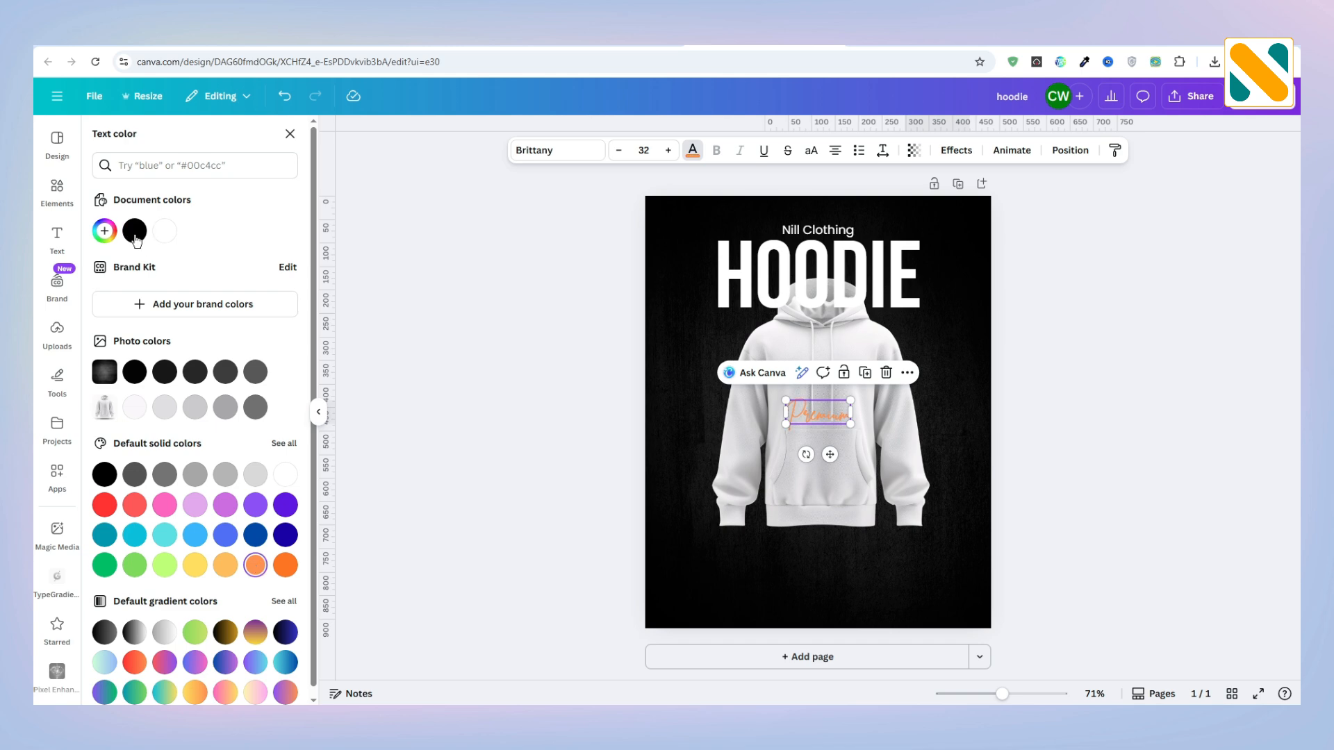
click(106, 231)
drag(231, 298, 395, 278)
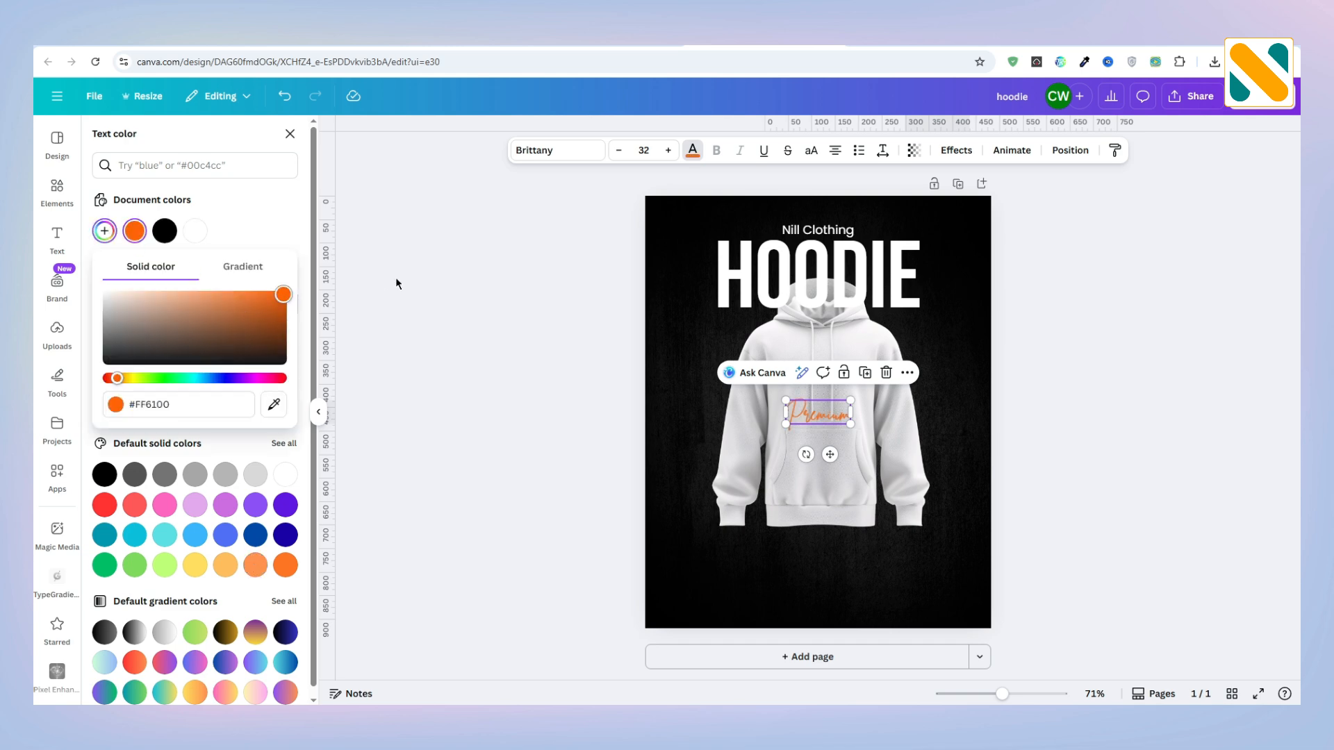
click(531, 314)
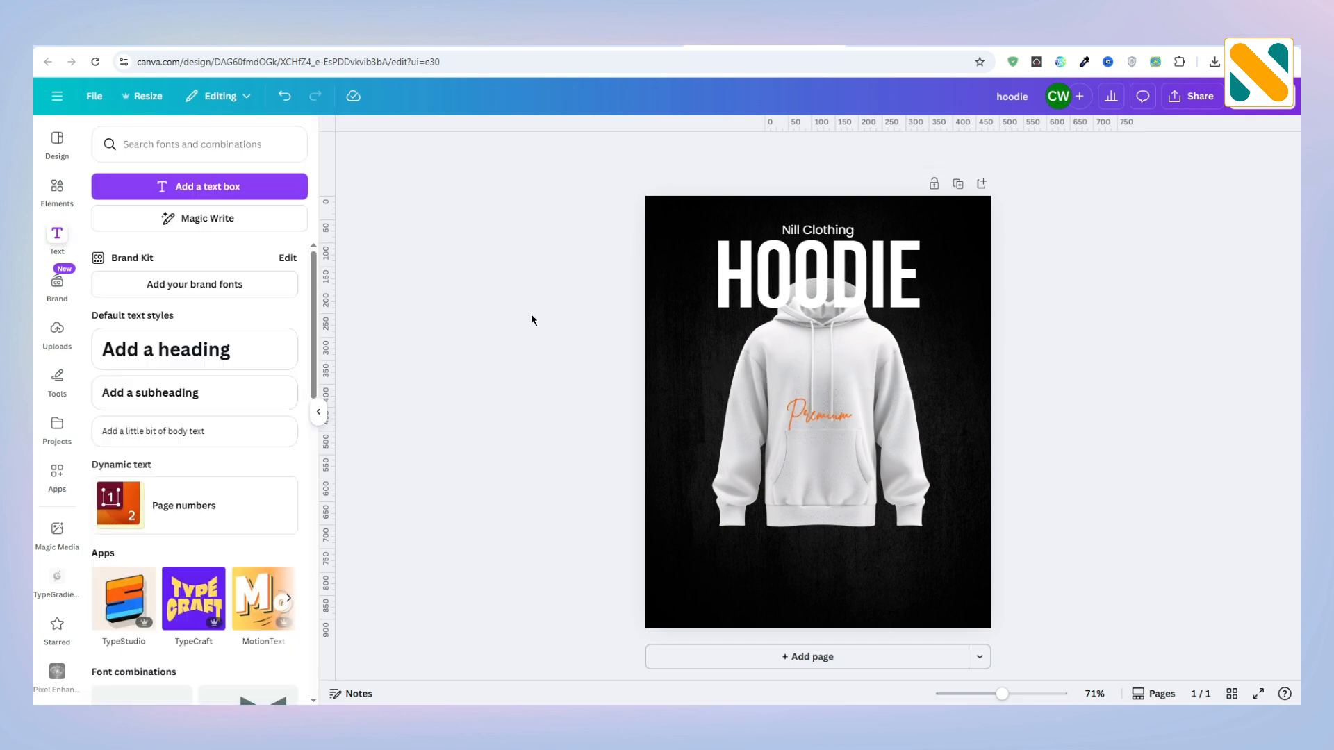
Enlarge the "Premium" script text and place it centered across the HOODIE title.
click(842, 418)
drag(850, 424, 809, 276)
click(1140, 329)
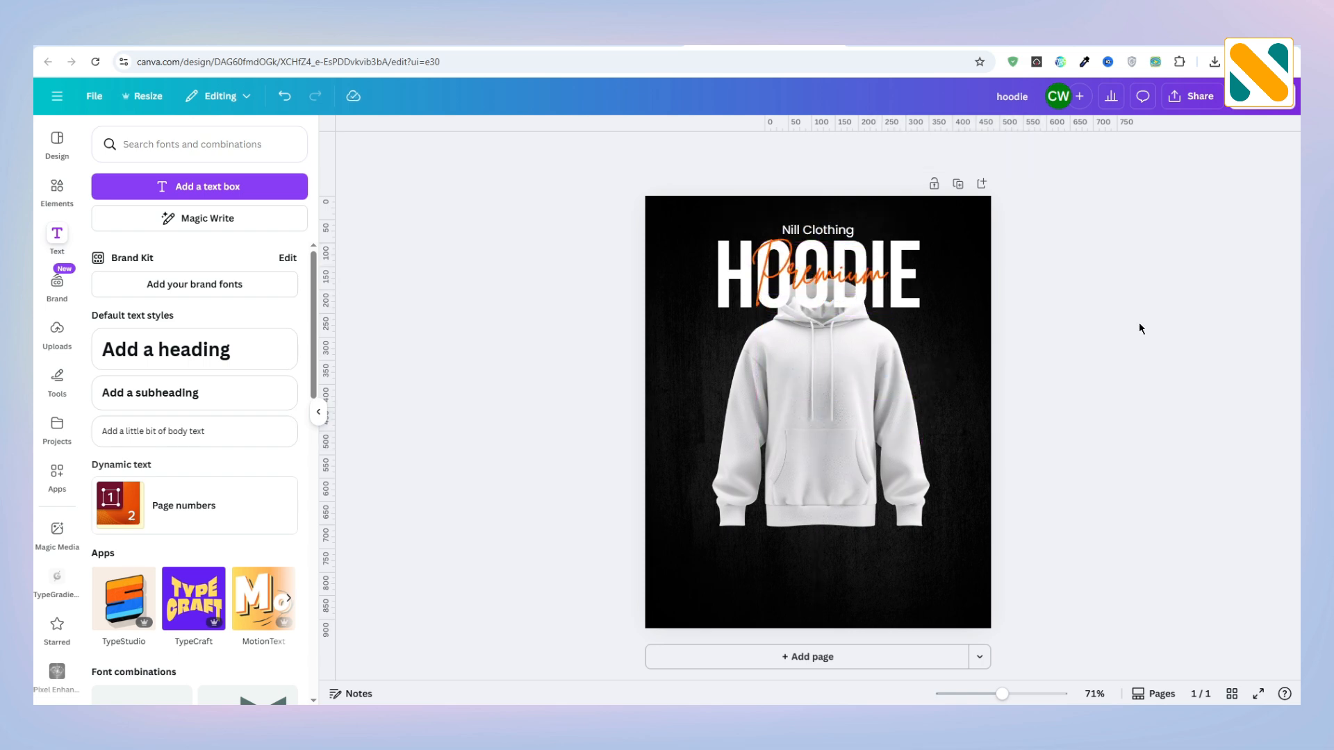
click(857, 396)
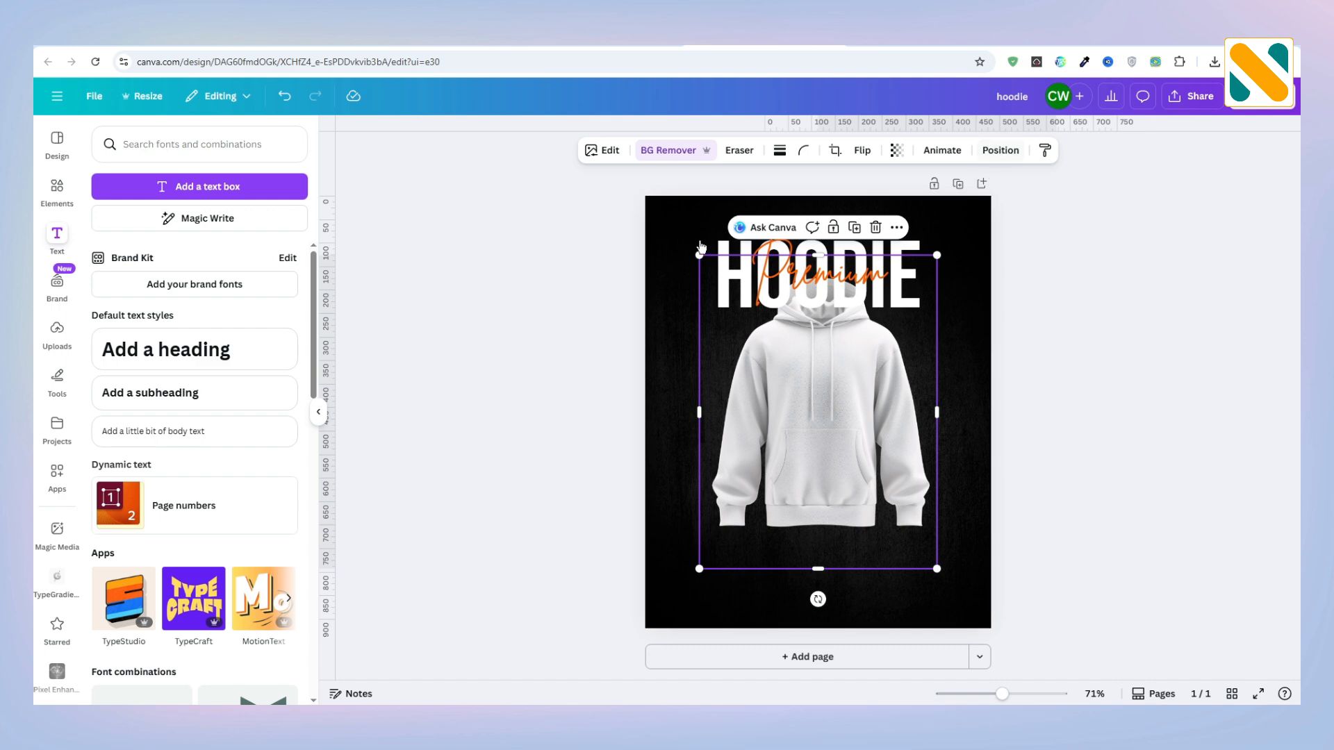
click(522, 293)
Search the elements library for "brush line" graphics and insert the thin black tapered stroke.
click(60, 198)
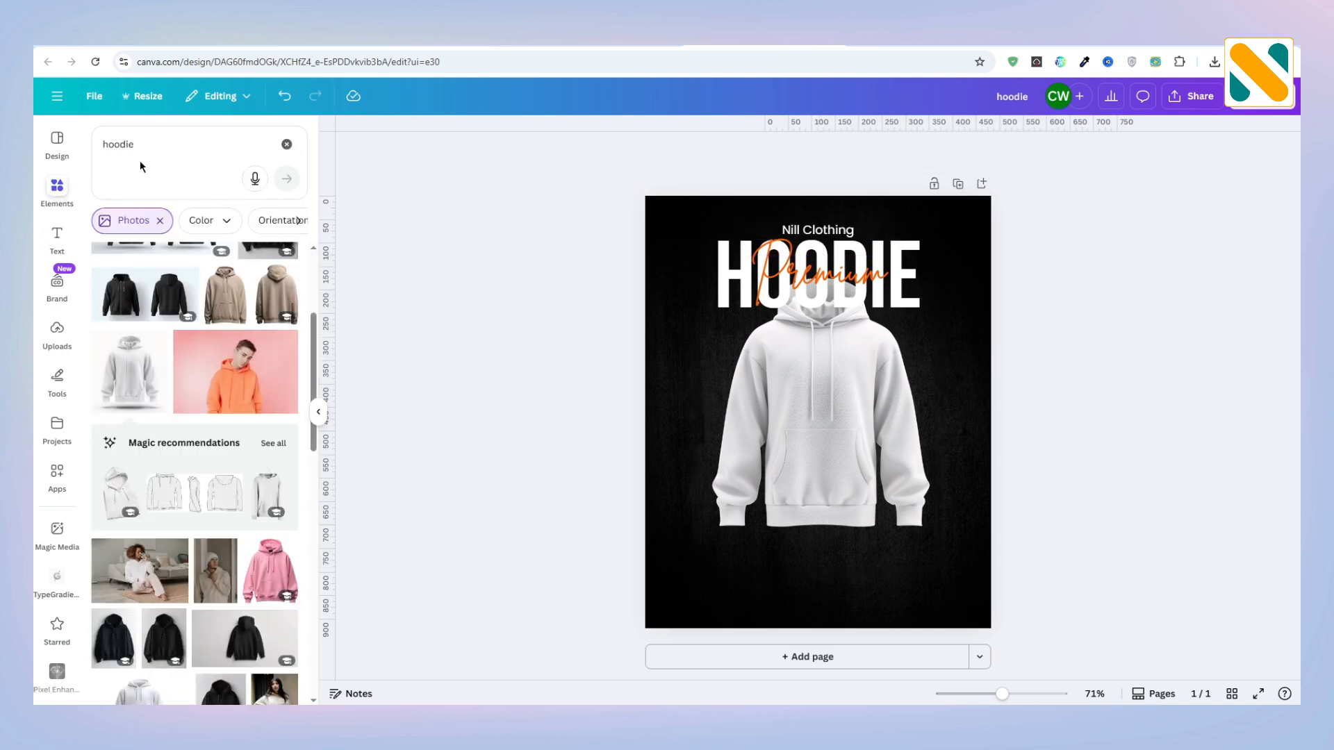
click(287, 145)
click(152, 146)
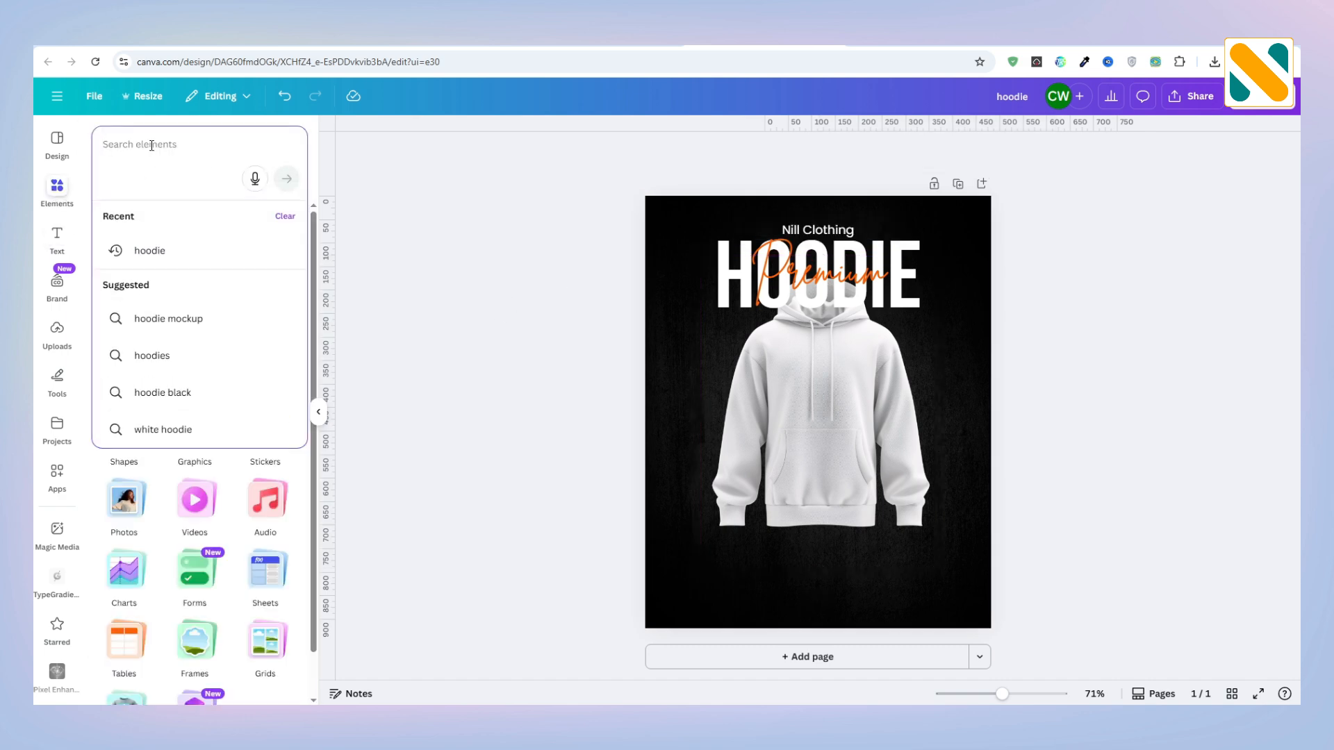
text(brush)
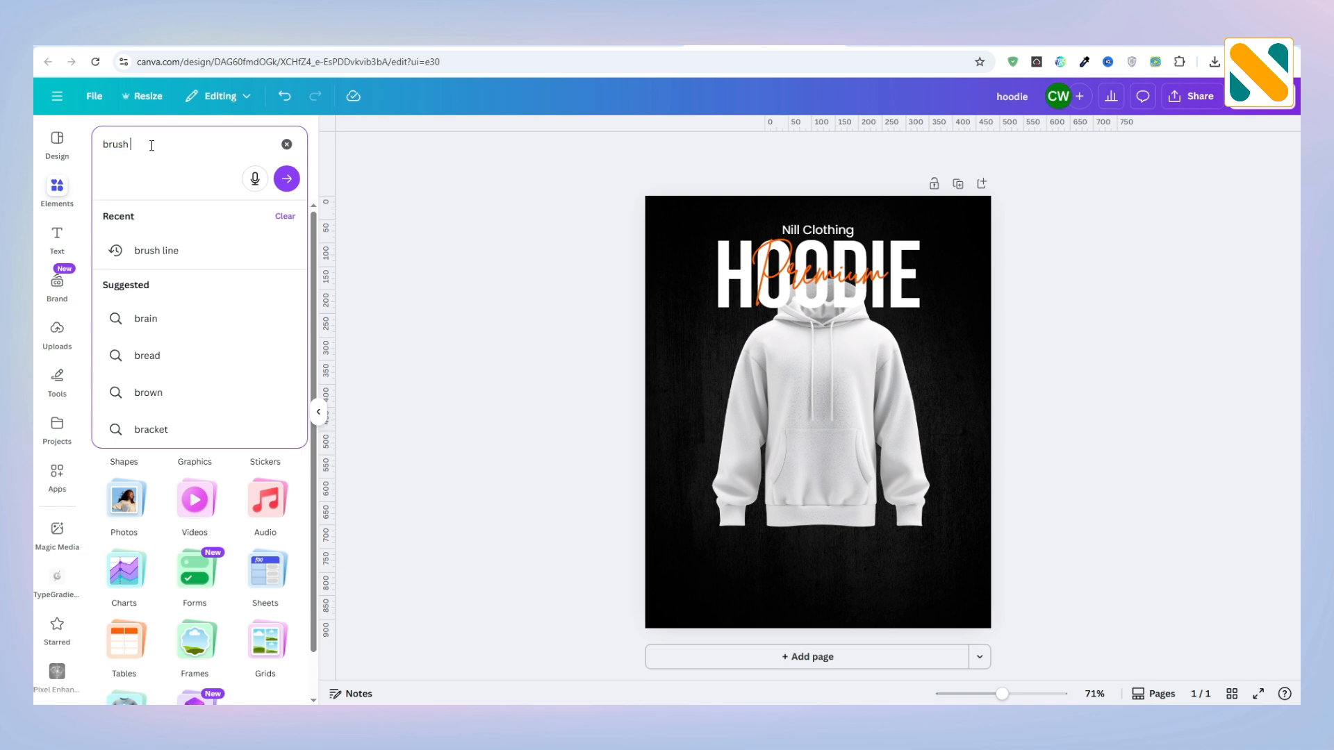
text( line)
key(Return)
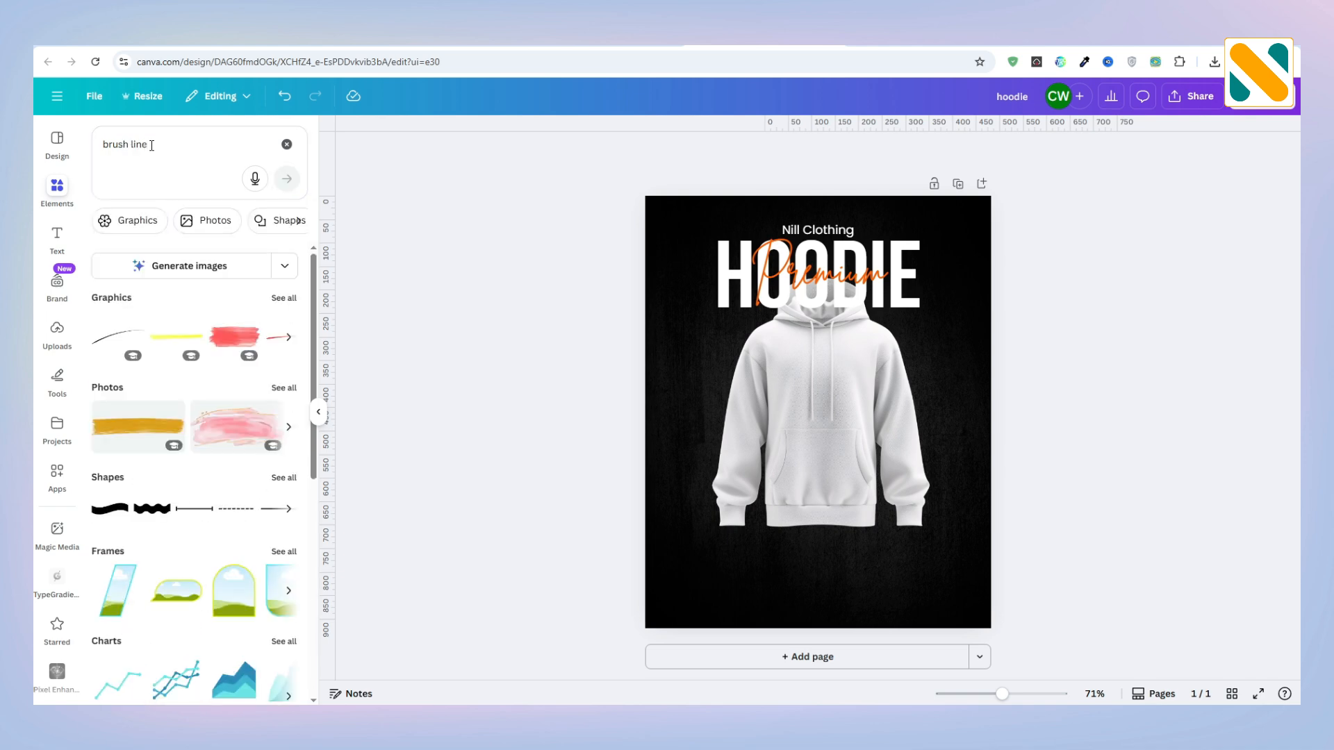
click(284, 297)
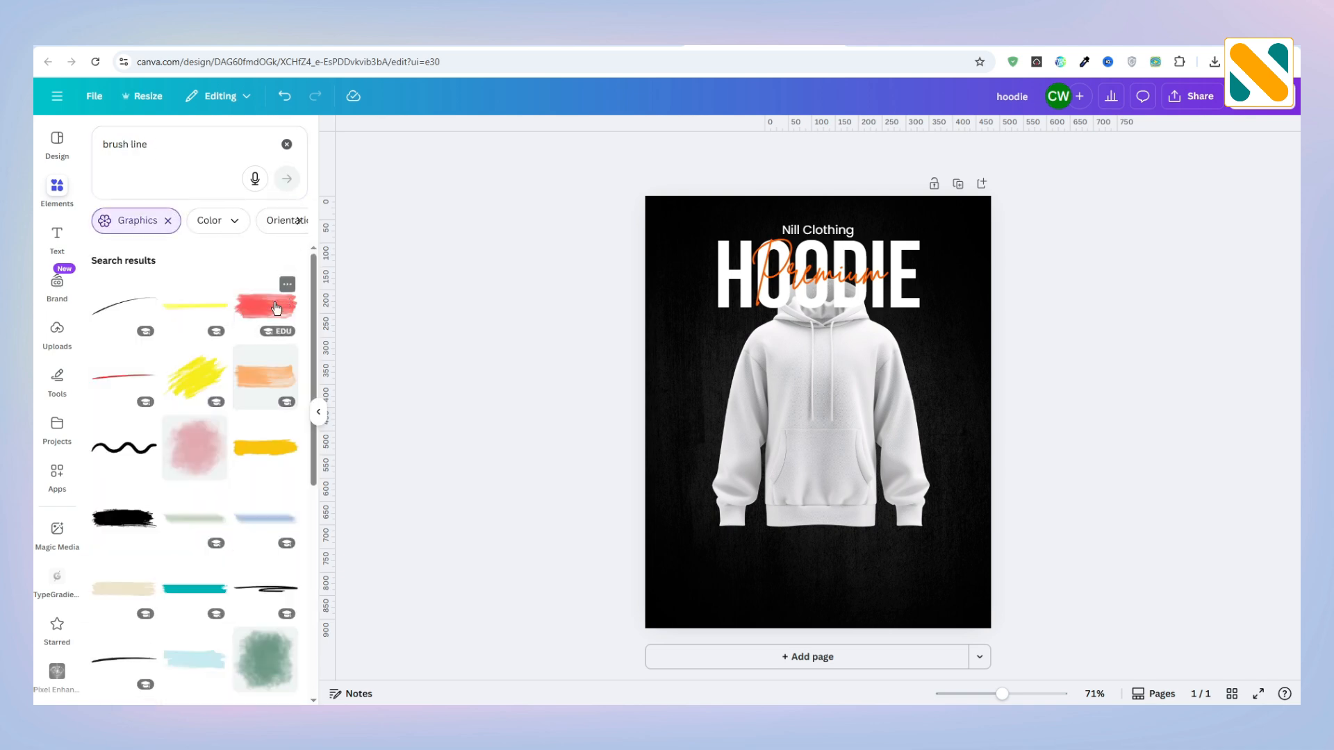
click(134, 664)
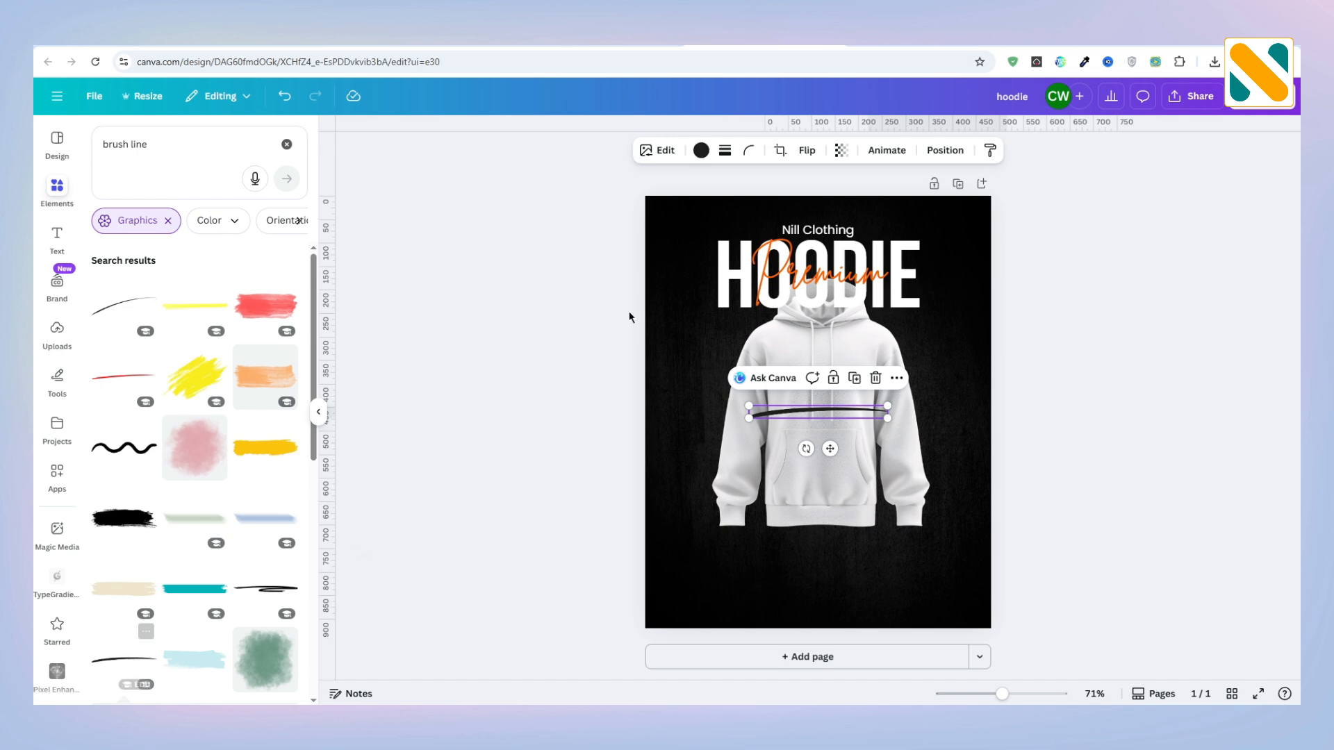
Recolor the brush stroke with the document's orange and duplicate it into three strokes stacked across the hoodie.
click(687, 150)
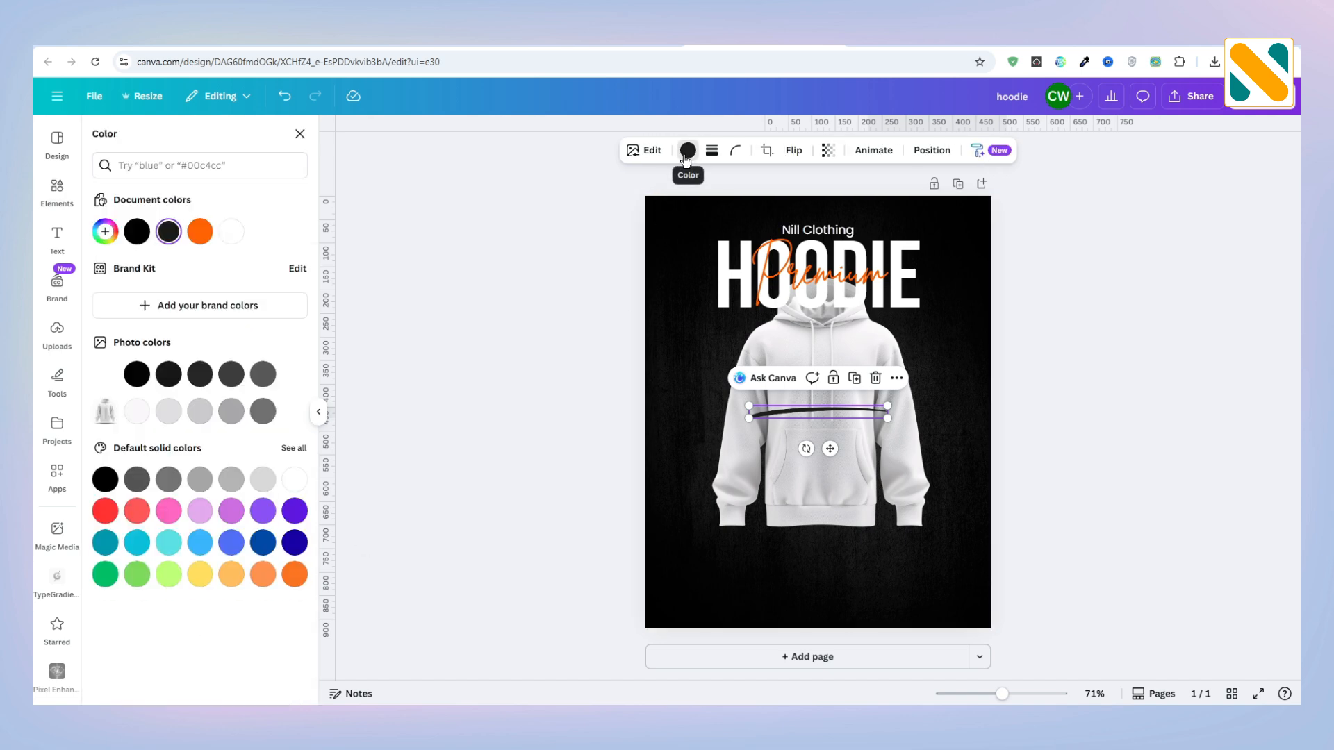
click(199, 231)
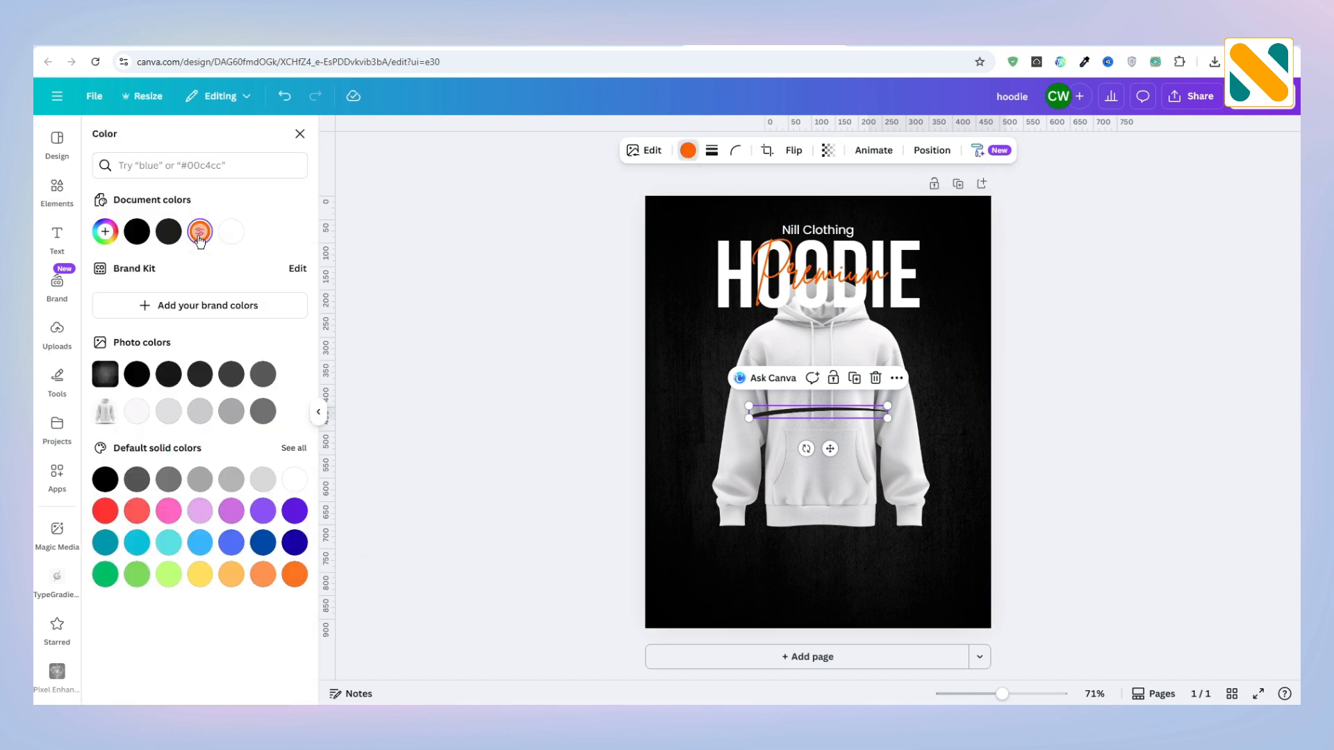
click(854, 378)
drag(836, 461, 836, 488)
click(858, 407)
click(1200, 433)
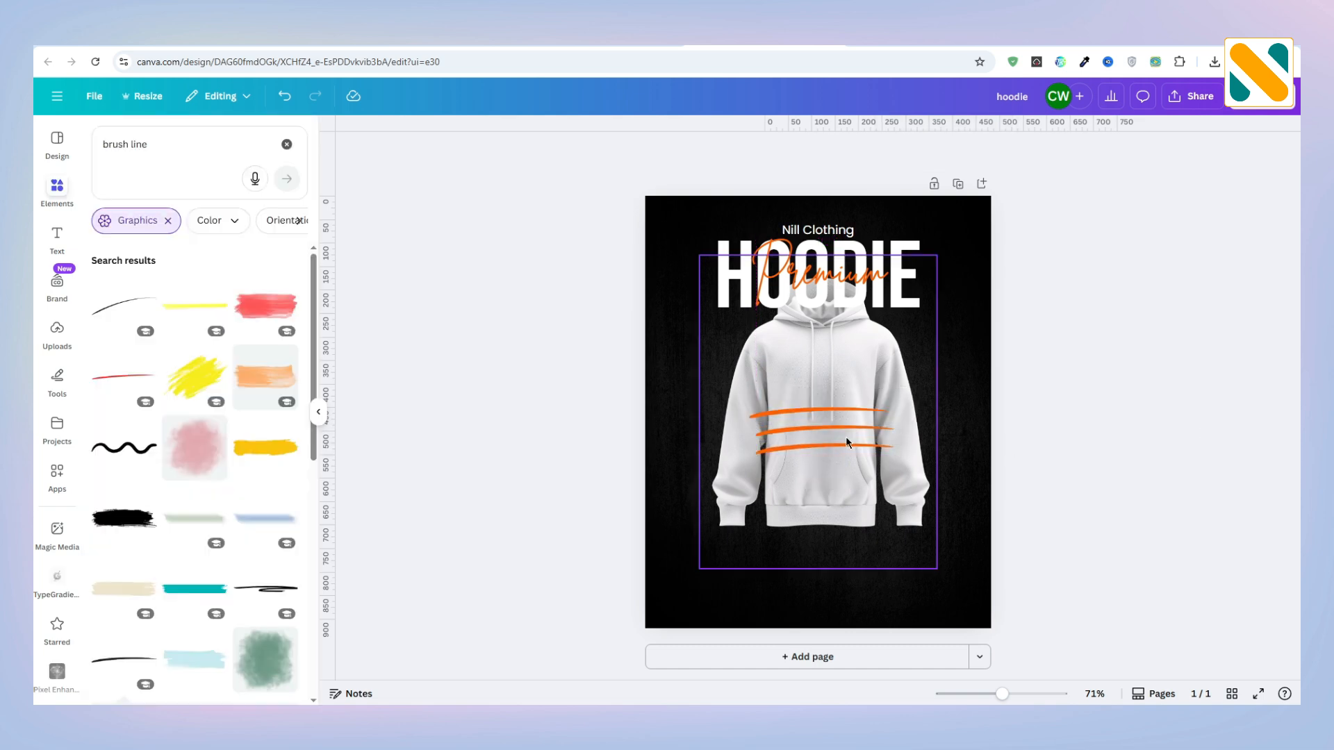
Shift the uppermost orange stroke slightly sideways to align it with the two strokes below.
click(843, 447)
shift+click(841, 429)
shift+click(838, 410)
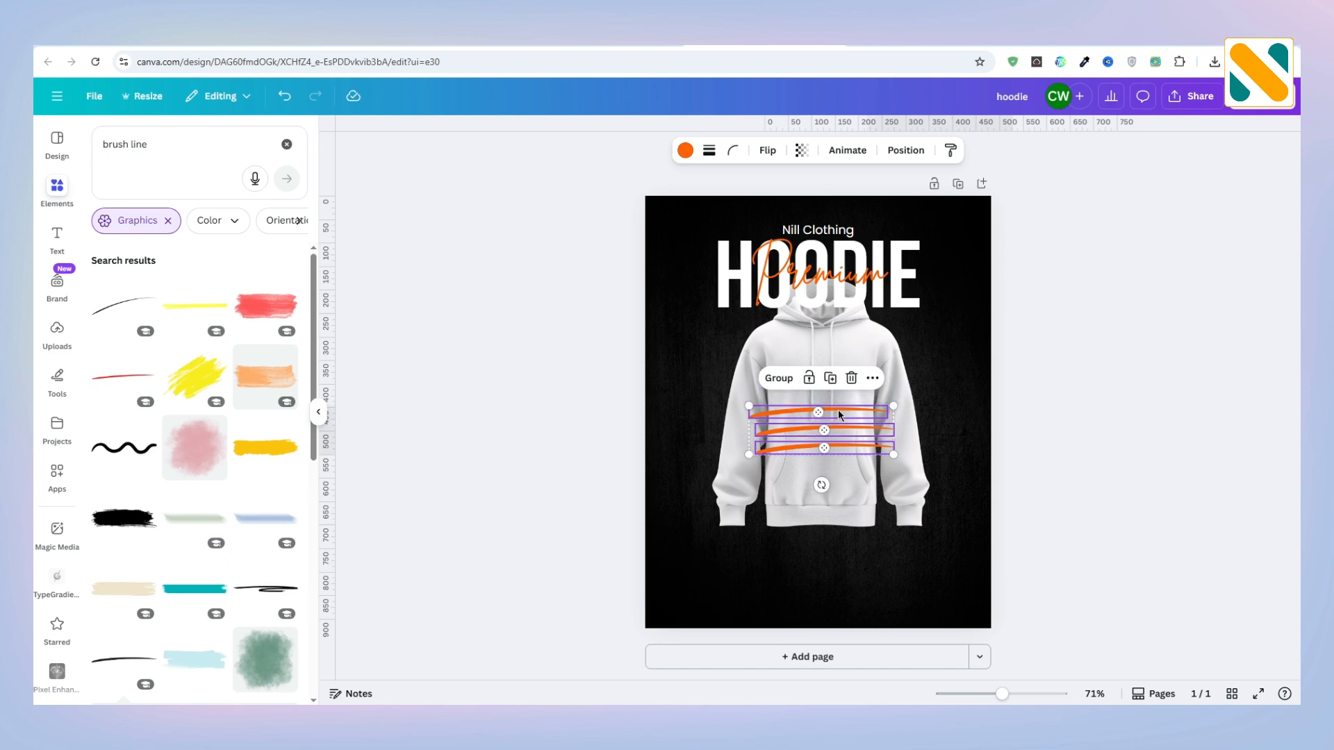
click(1059, 410)
drag(861, 408, 867, 411)
click(1122, 428)
Group the three orange strokes and rotate the group so they rise diagonally to the right across the hoodie.
click(844, 412)
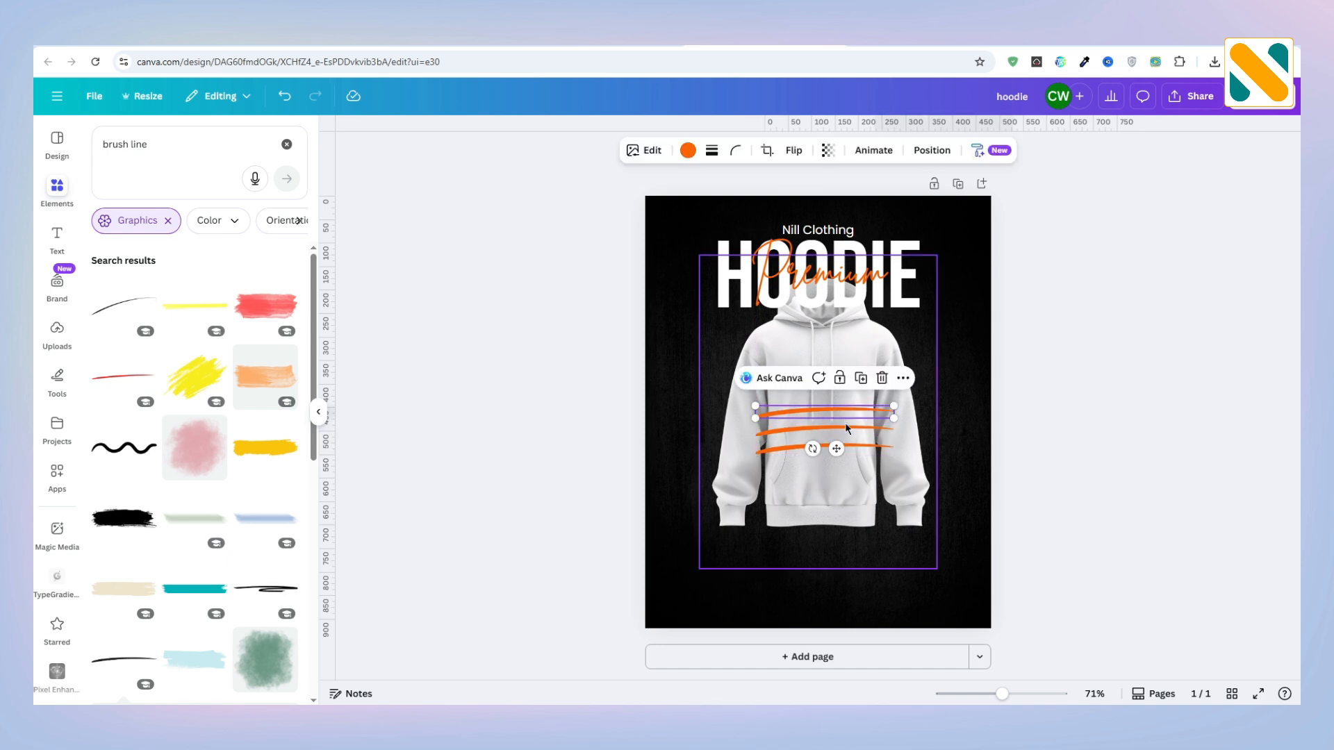
shift+click(844, 427)
shift+click(852, 445)
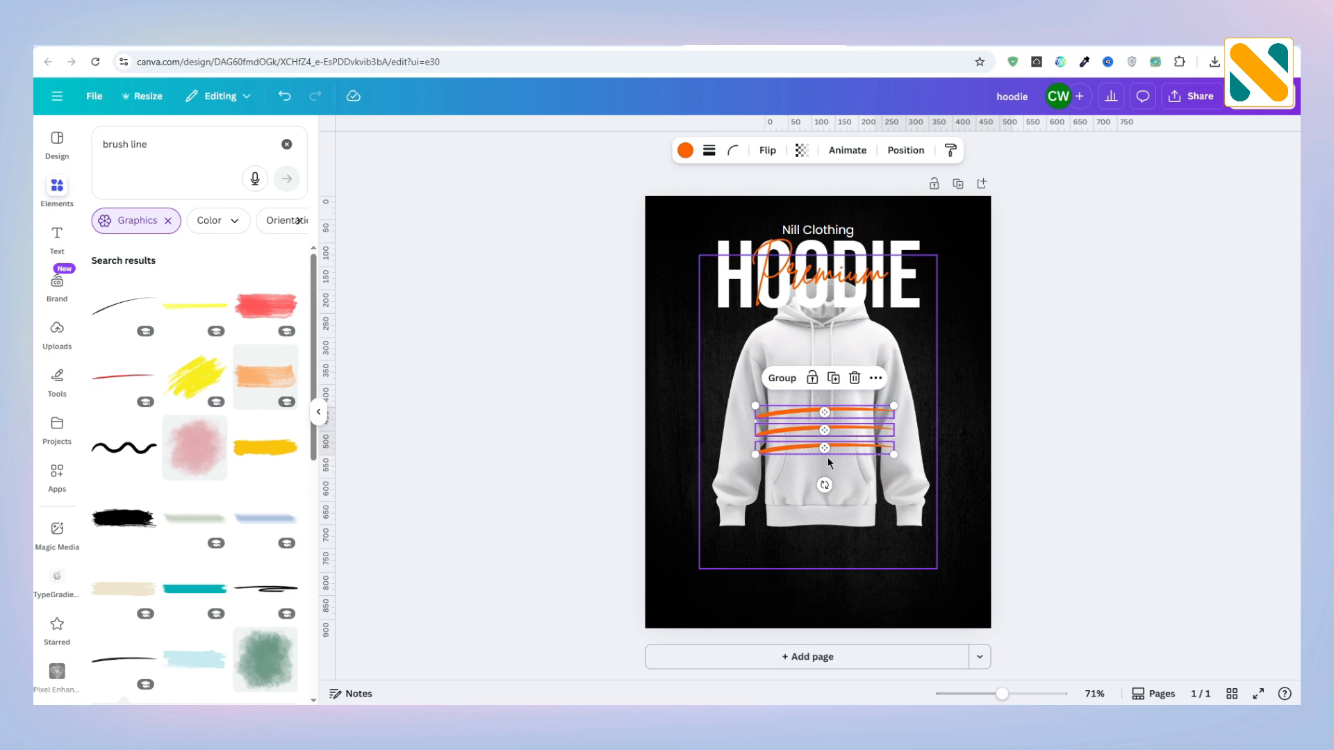
click(787, 384)
drag(825, 485, 863, 485)
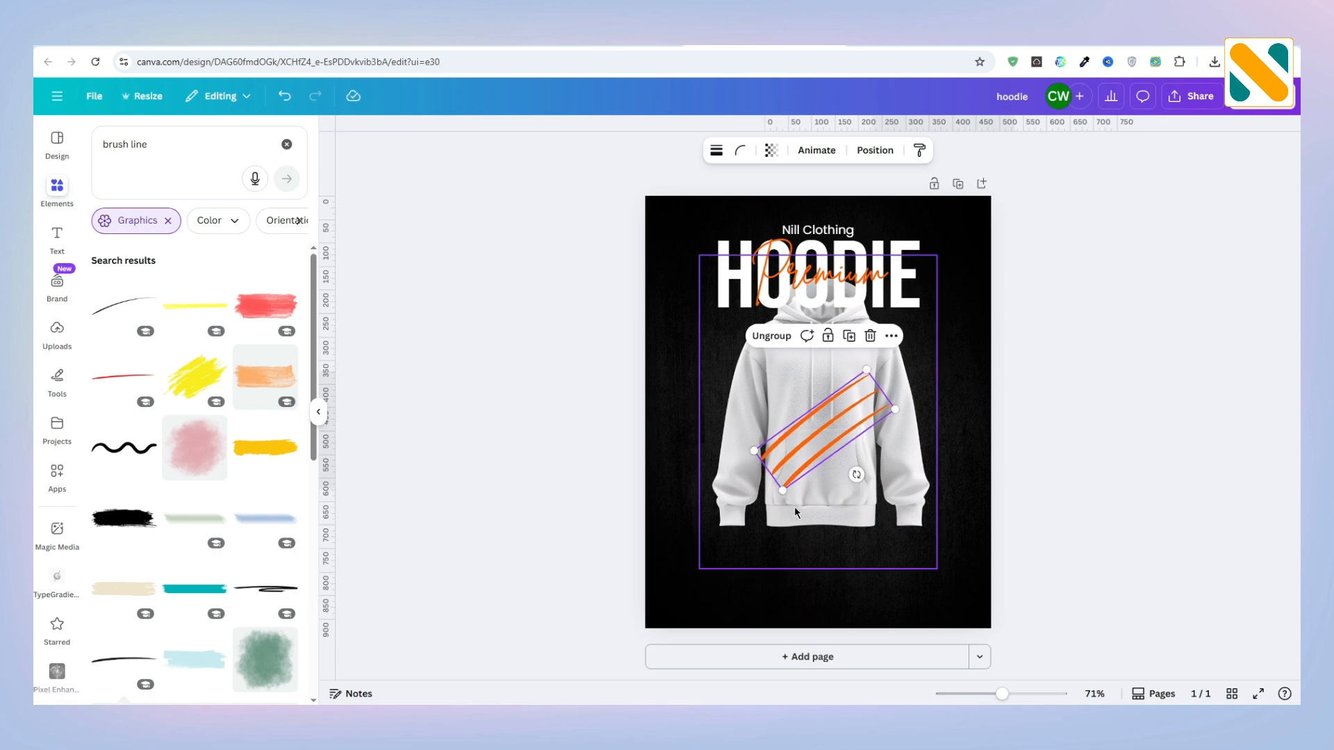
Enlarge the diagonal stroke group beyond the hoodie's edges and center it over the hoodie.
drag(781, 489, 704, 601)
drag(819, 506, 849, 448)
drag(952, 389, 976, 382)
drag(885, 394, 878, 393)
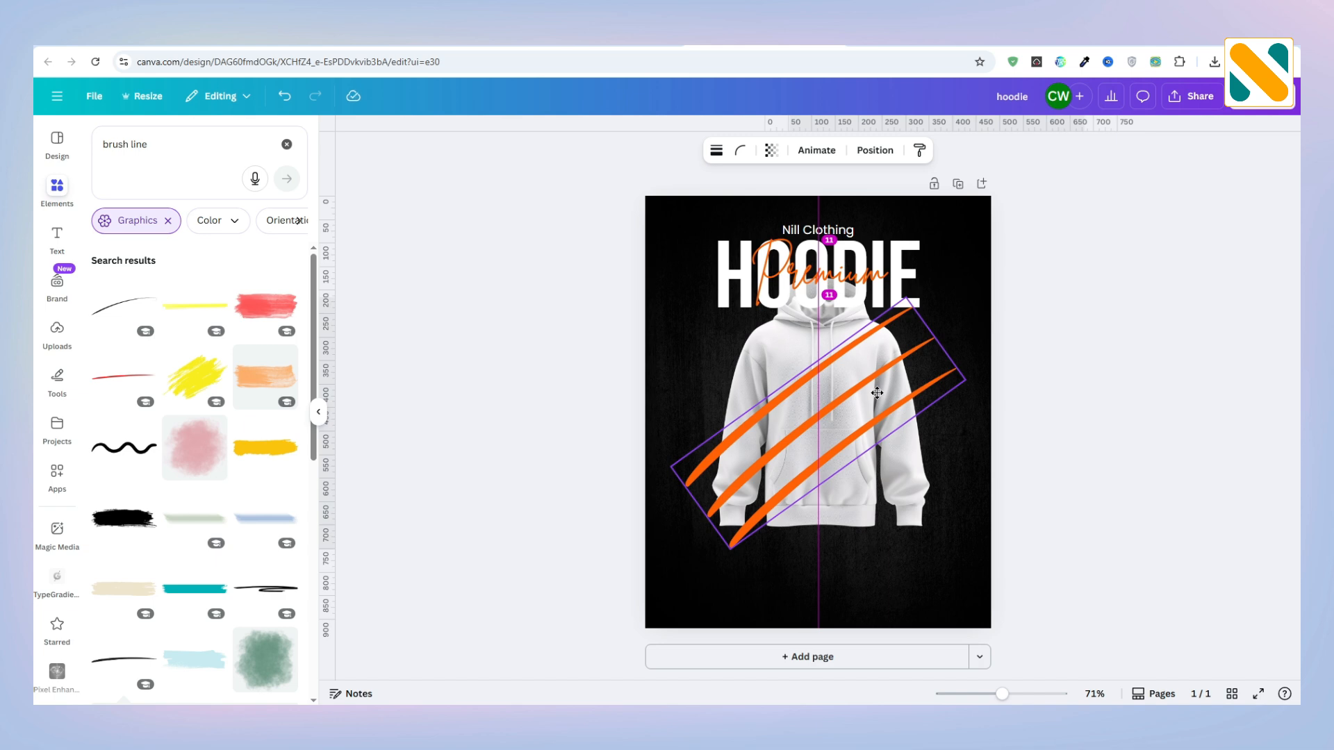
click(1033, 437)
Move the hoodie image to the front of the layer order, above the strokes and title texts.
click(919, 494)
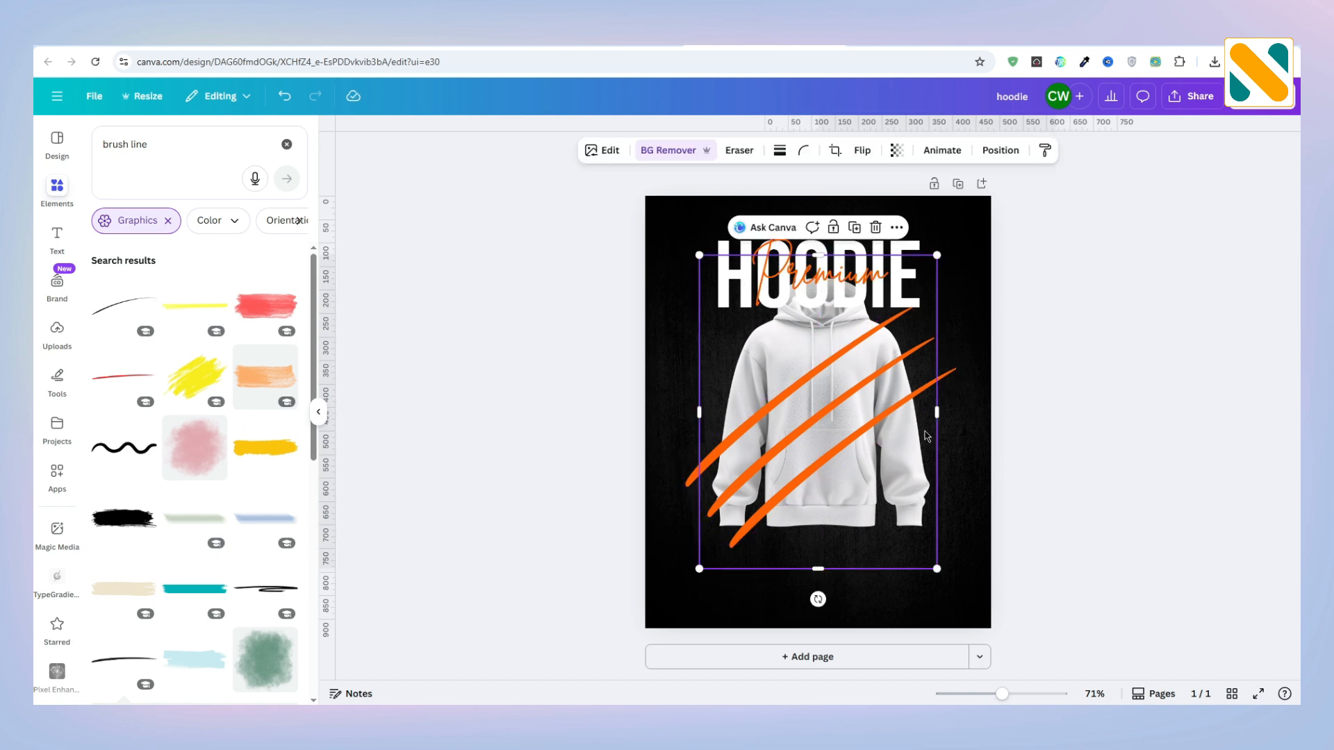
click(1001, 152)
click(255, 165)
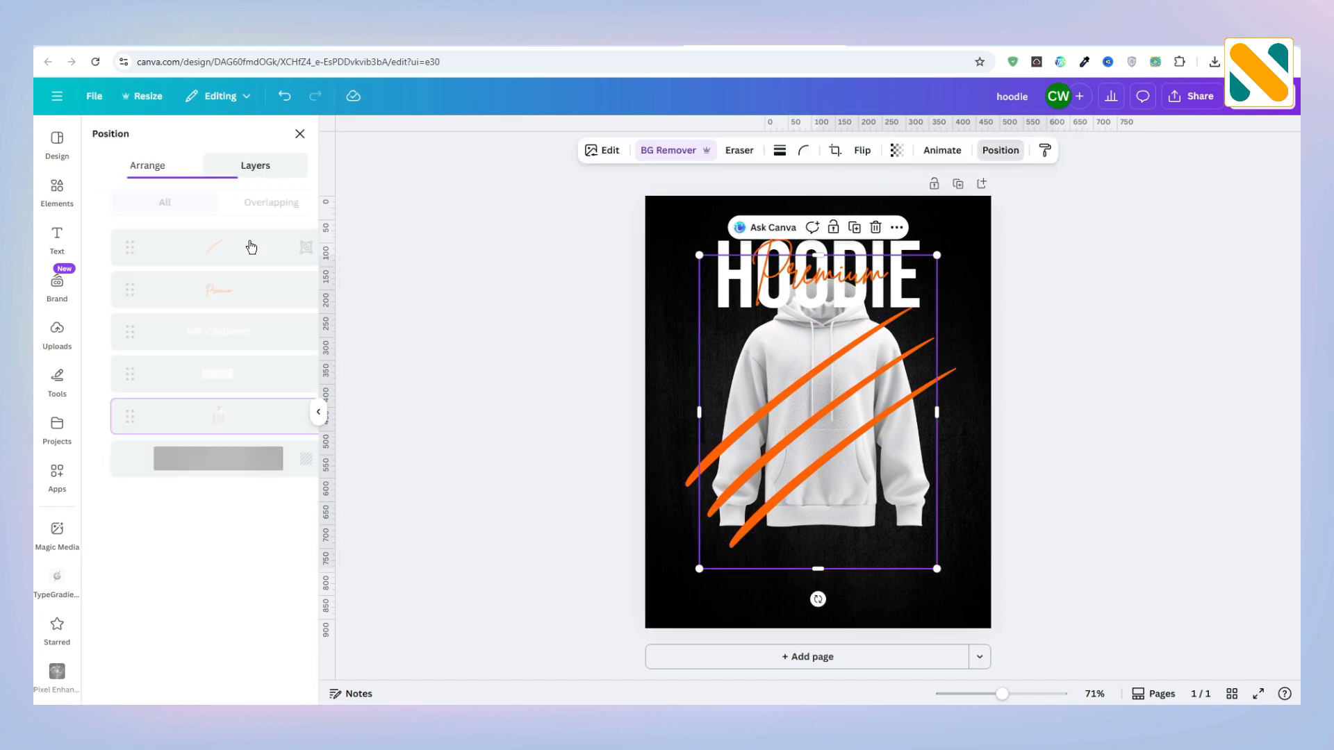
drag(112, 415, 107, 243)
click(564, 341)
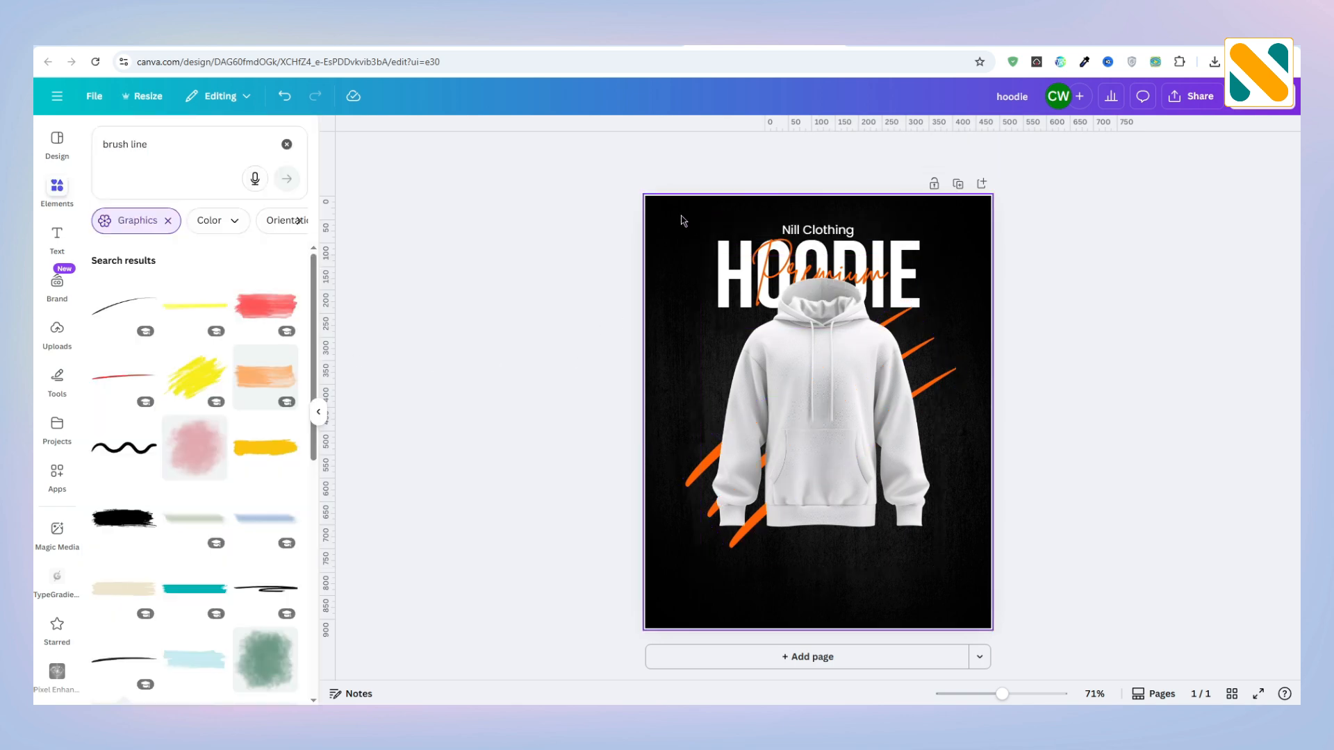
Select the "Nill Clothing", HOODIE and "Premium" texts together and shift them slightly upward.
drag(685, 215, 887, 267)
click(1026, 321)
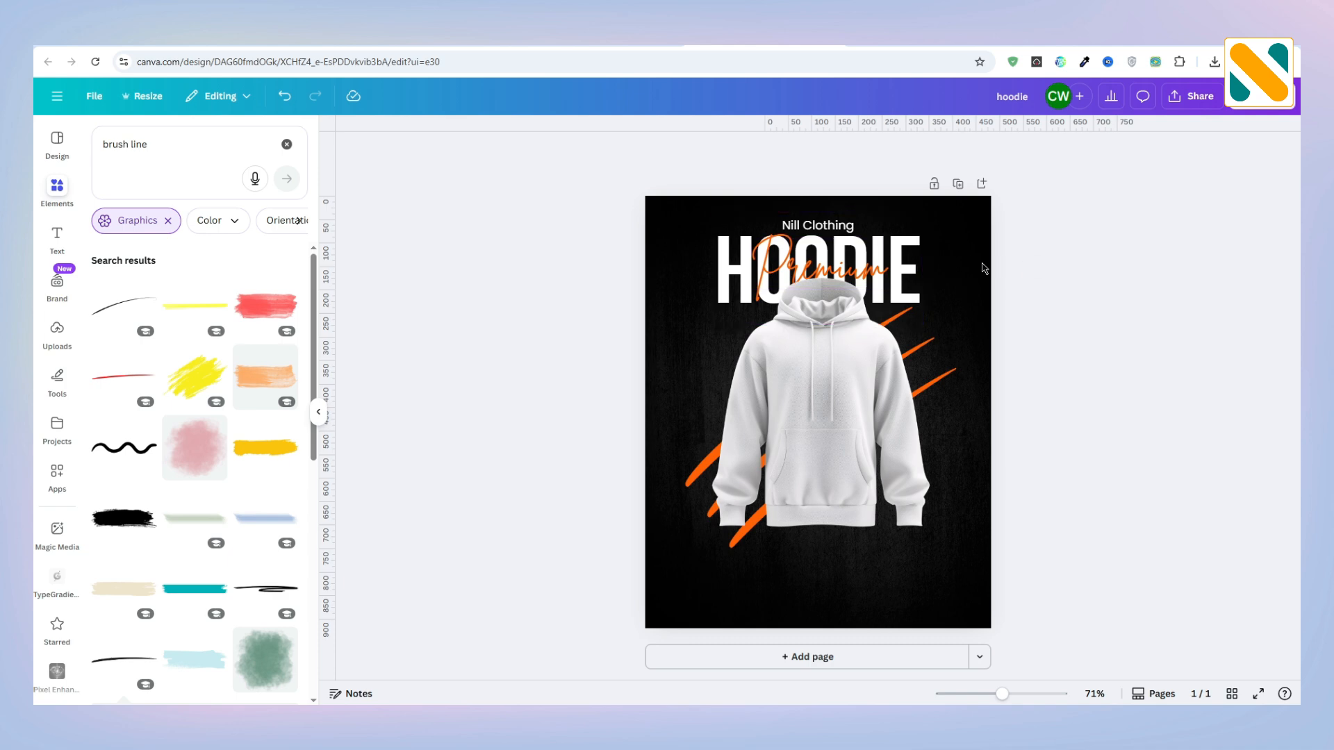
click(823, 214)
click(1097, 260)
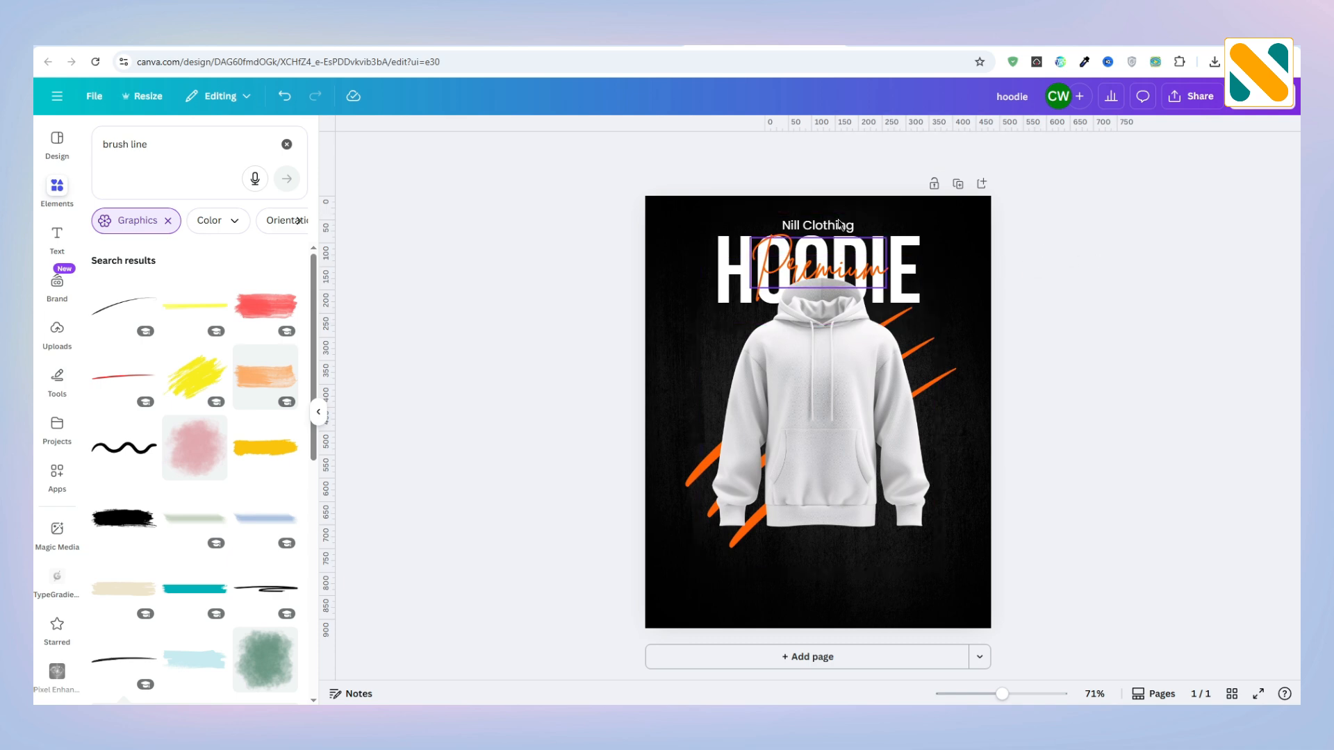
Duplicate the "Nill Clothing" text and place the copy beside the hoodie's left shoulder.
click(847, 245)
click(1070, 152)
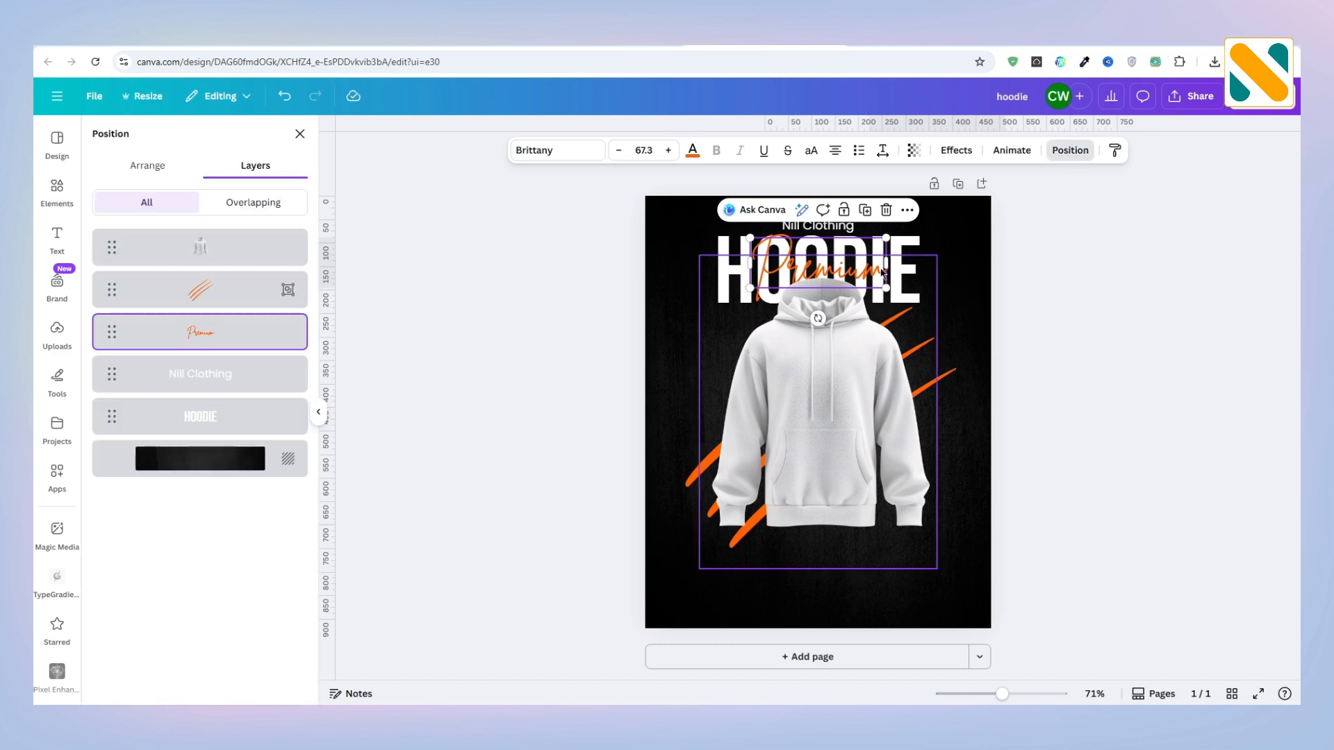
click(215, 375)
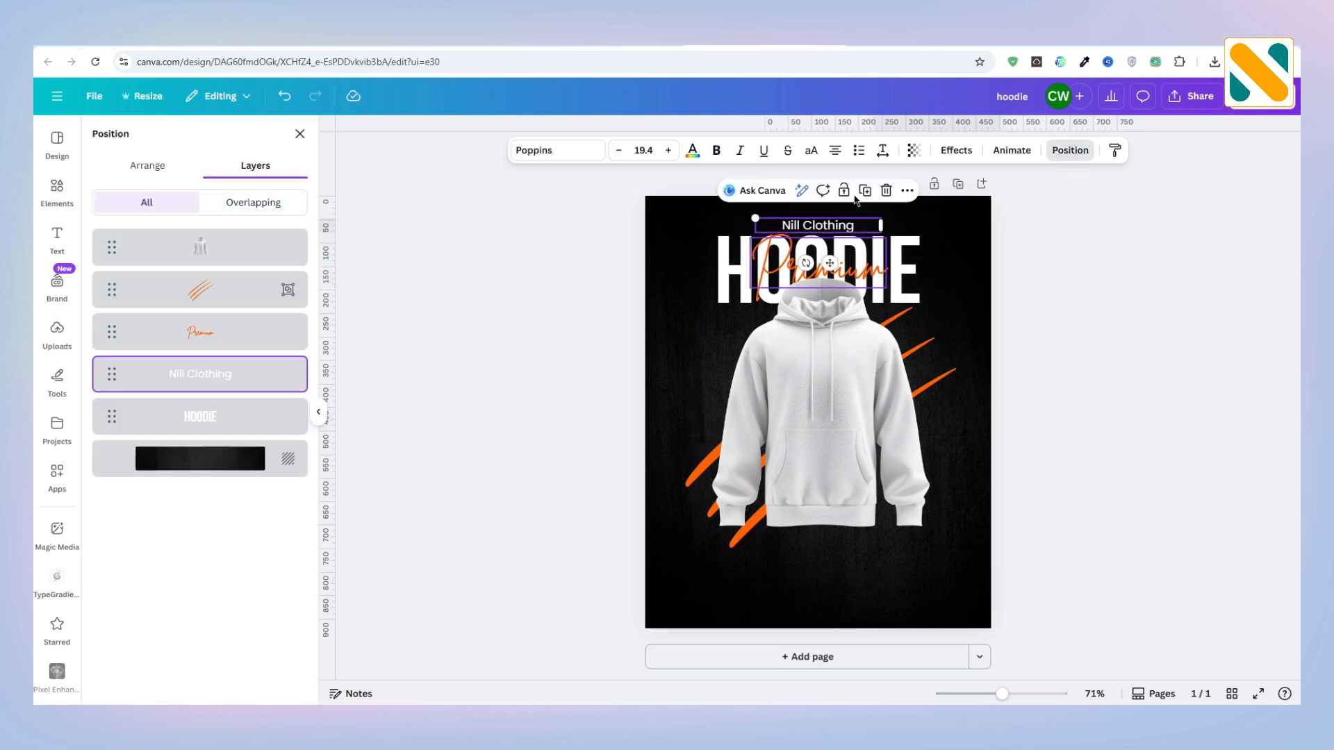
click(866, 193)
drag(830, 263, 704, 364)
click(521, 345)
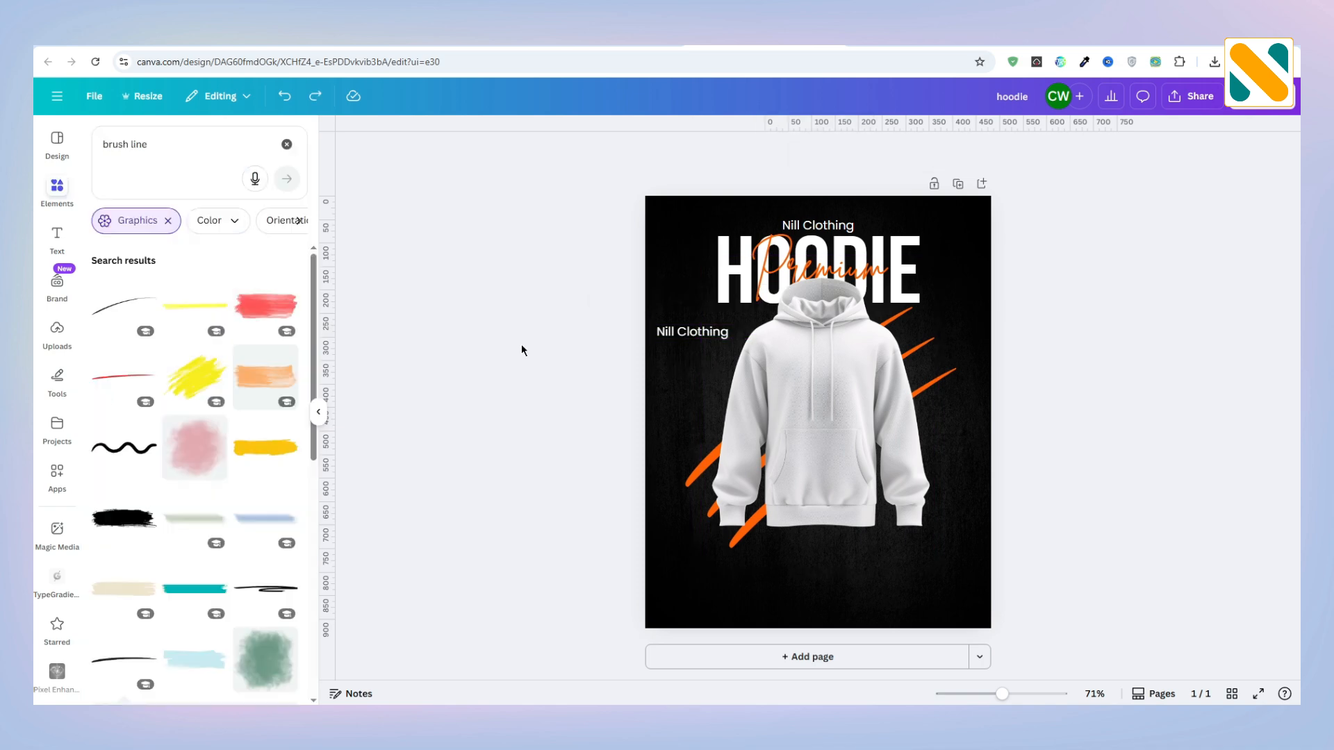
Clear the brush line search and insert a rounded square from the basic shapes.
click(287, 144)
click(132, 434)
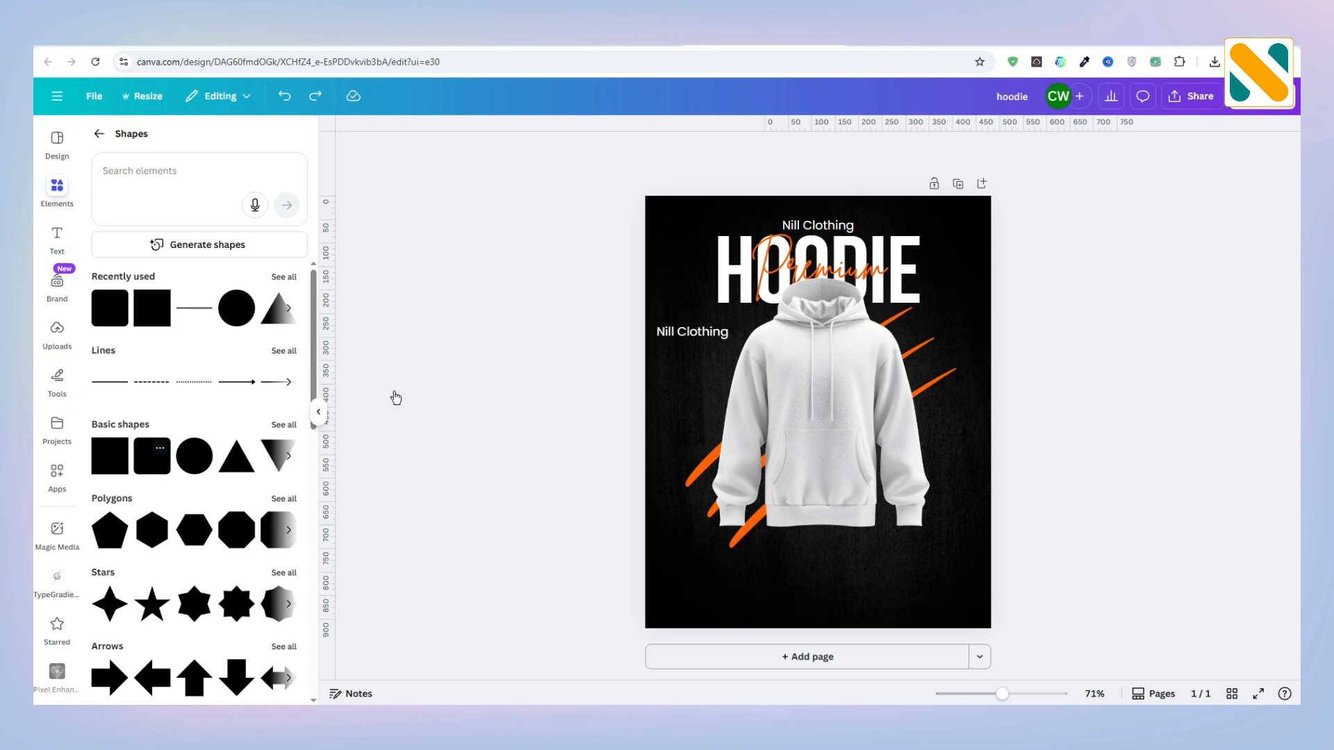
click(152, 456)
click(790, 393)
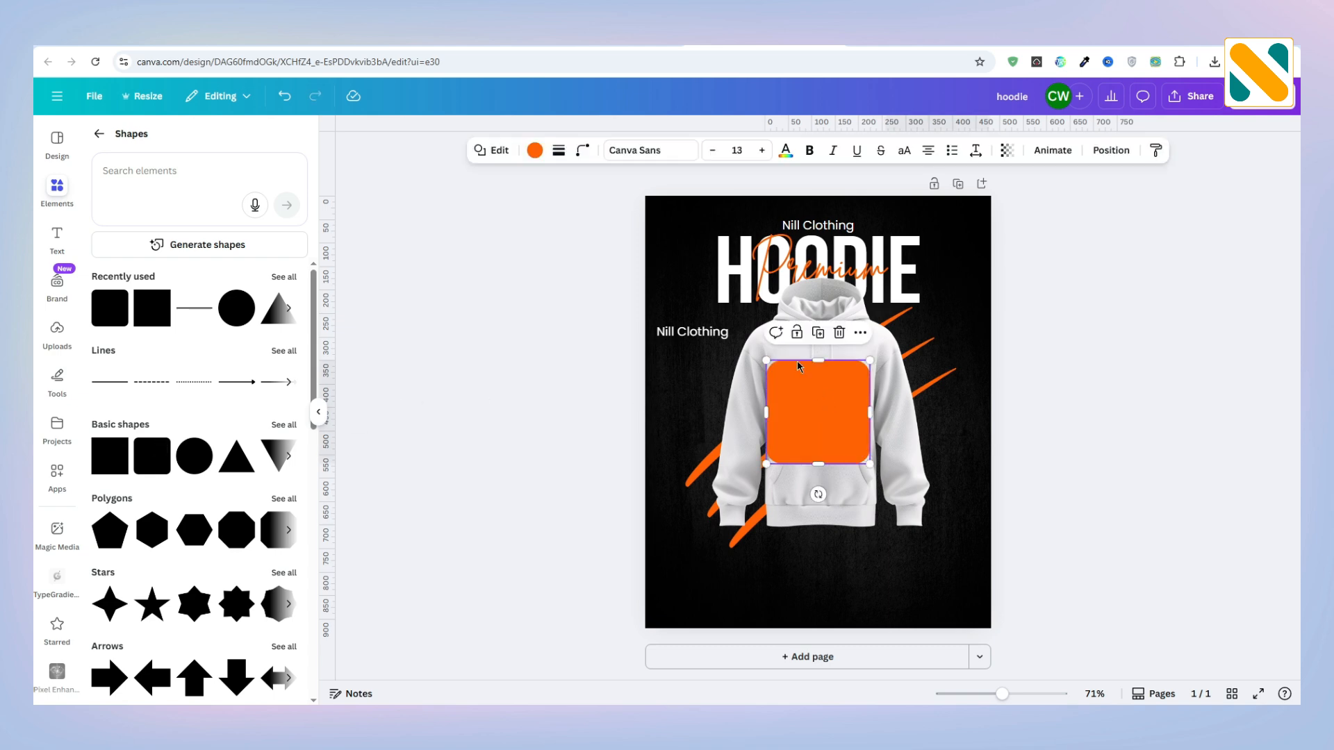
Set the orange square's corner rounding to 10.
click(578, 149)
text(1000)
key(Return)
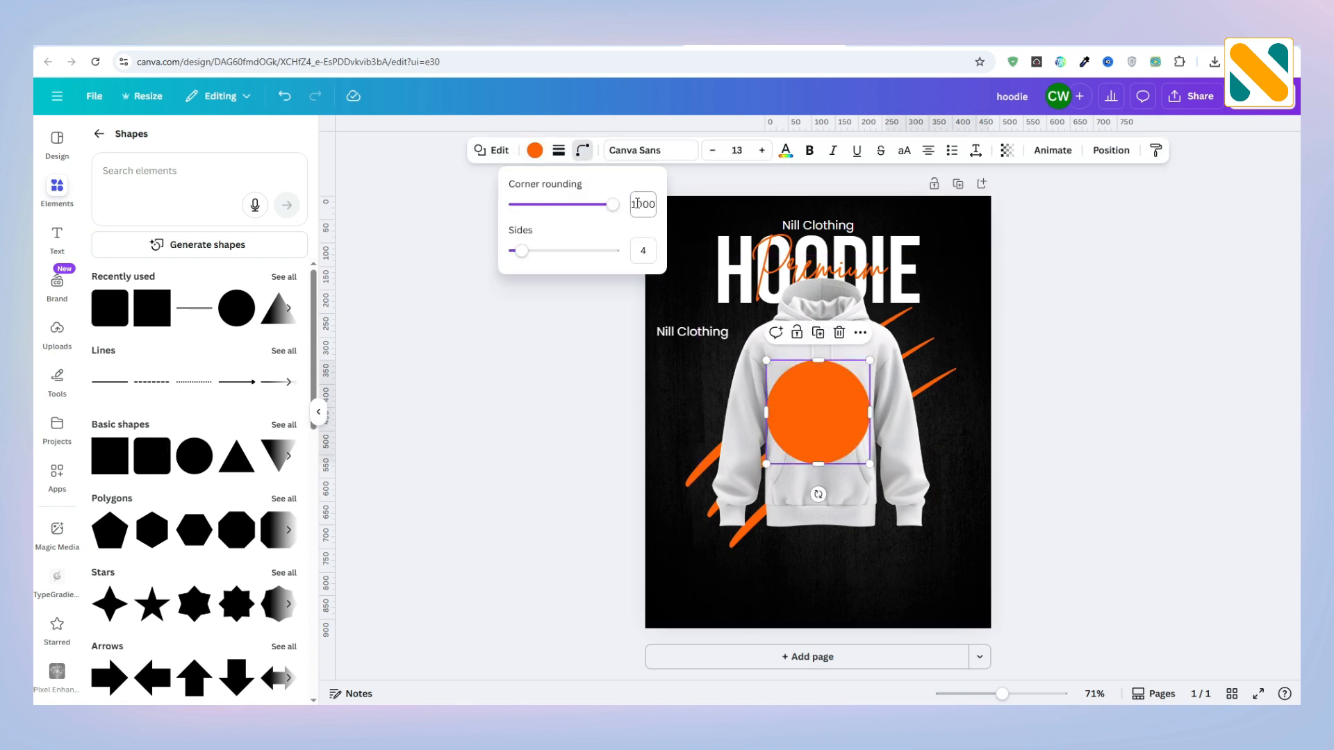
text(10)
key(Return)
click(588, 397)
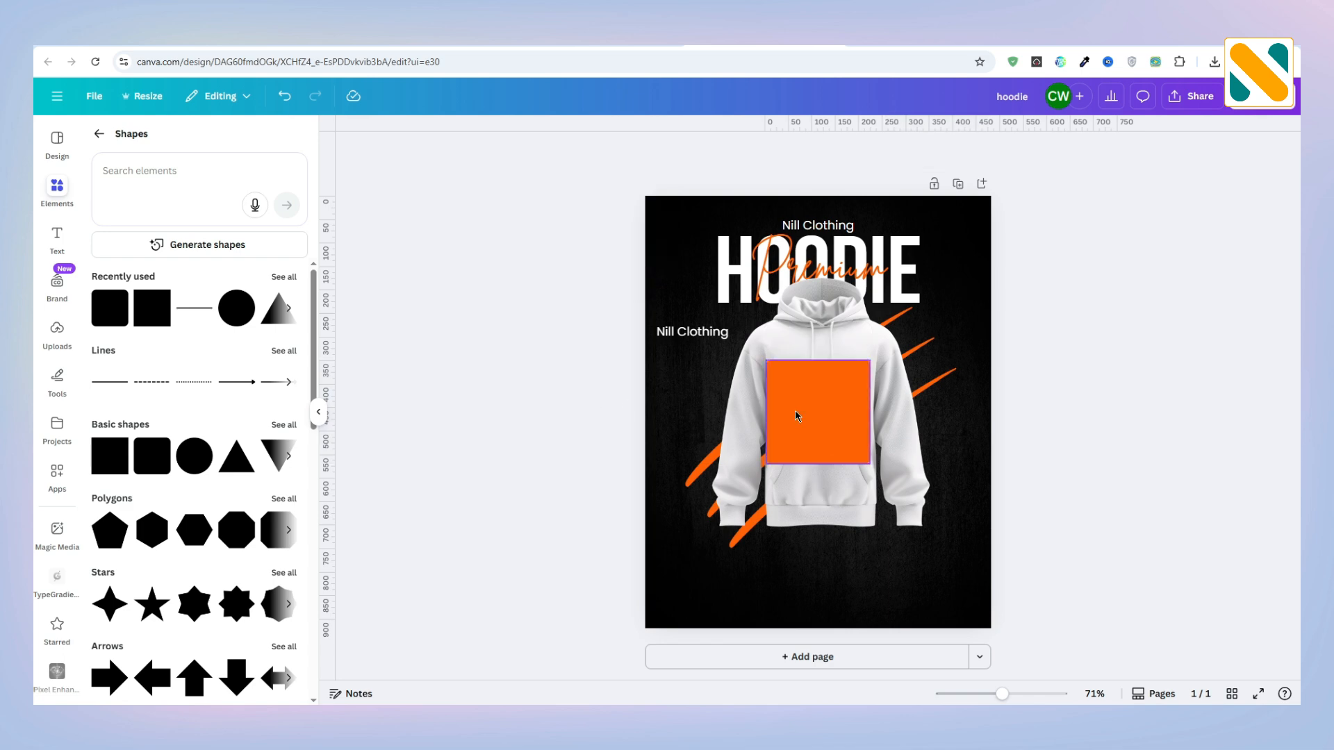
Reshape the orange square into a short, wide button bar and center it just below the hoodie.
click(799, 413)
drag(809, 361, 832, 551)
click(533, 507)
Duplicate the spare "Nill Clothing" text, place the copy on the orange bar and change its wording to ORDER NOW.
click(700, 334)
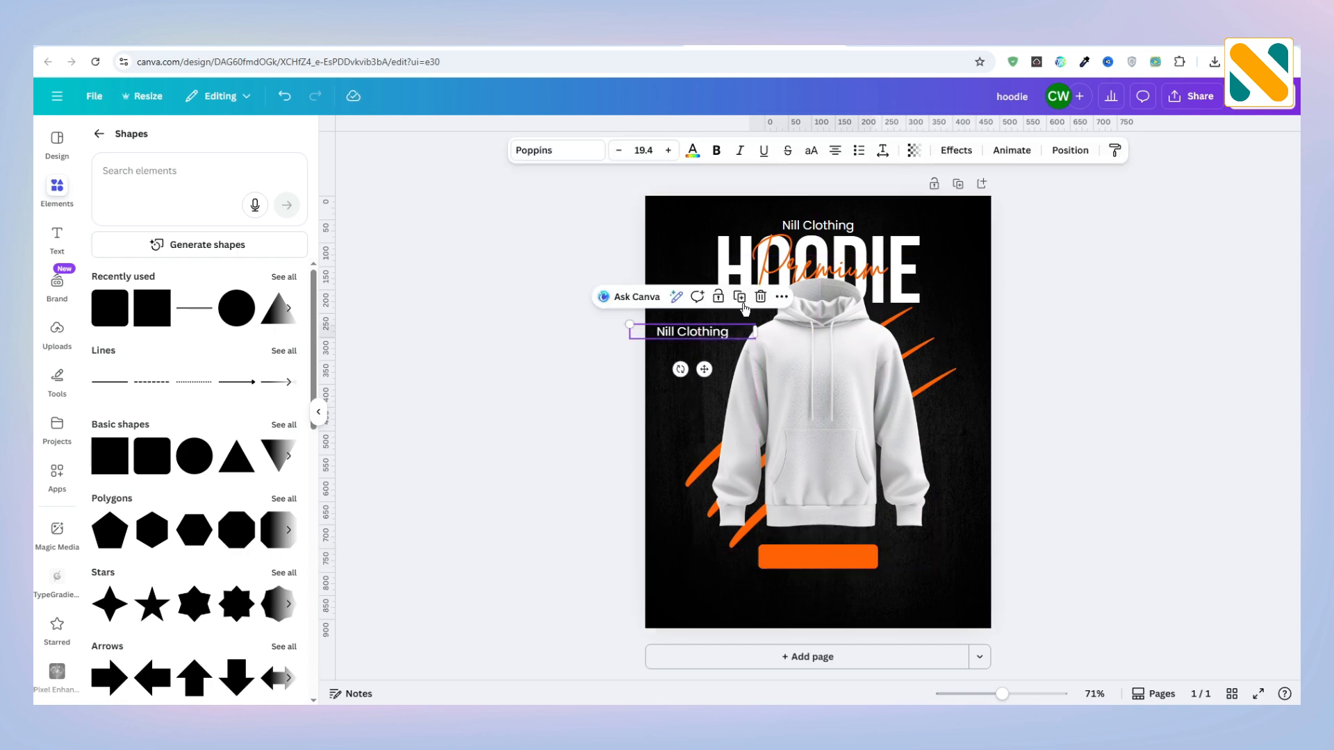
click(740, 297)
drag(702, 335, 802, 559)
double_click(804, 559)
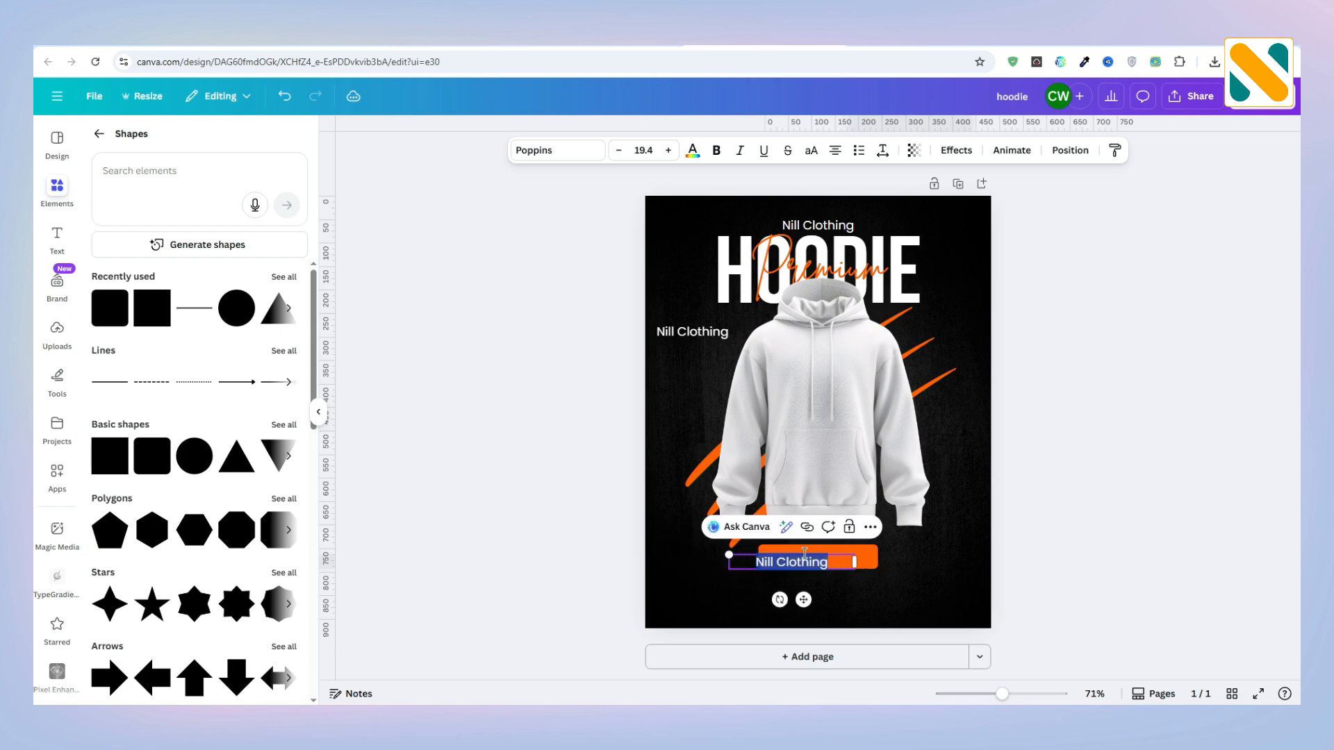
text(o)
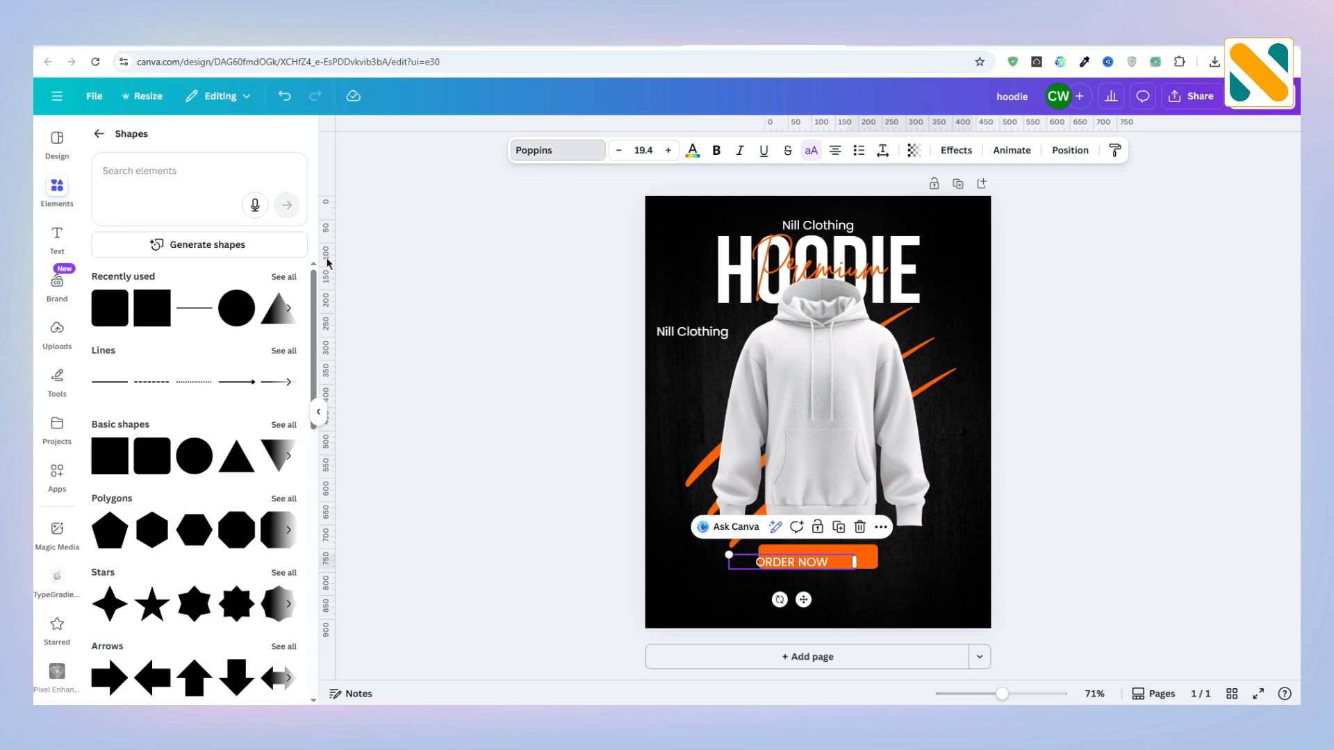
Set the ORDER NOW text to Poppins Bold, enlarge it to size 25.3 and center it on the orange bar.
click(555, 150)
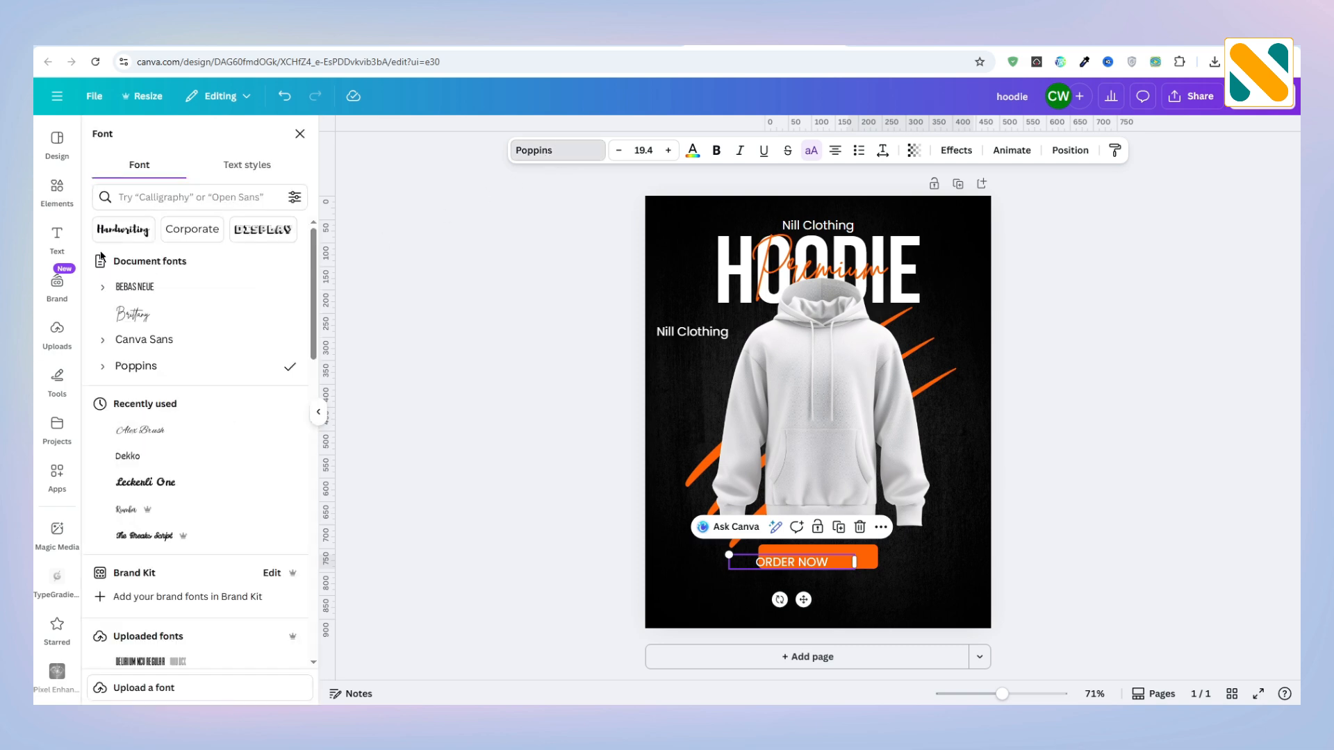
click(102, 366)
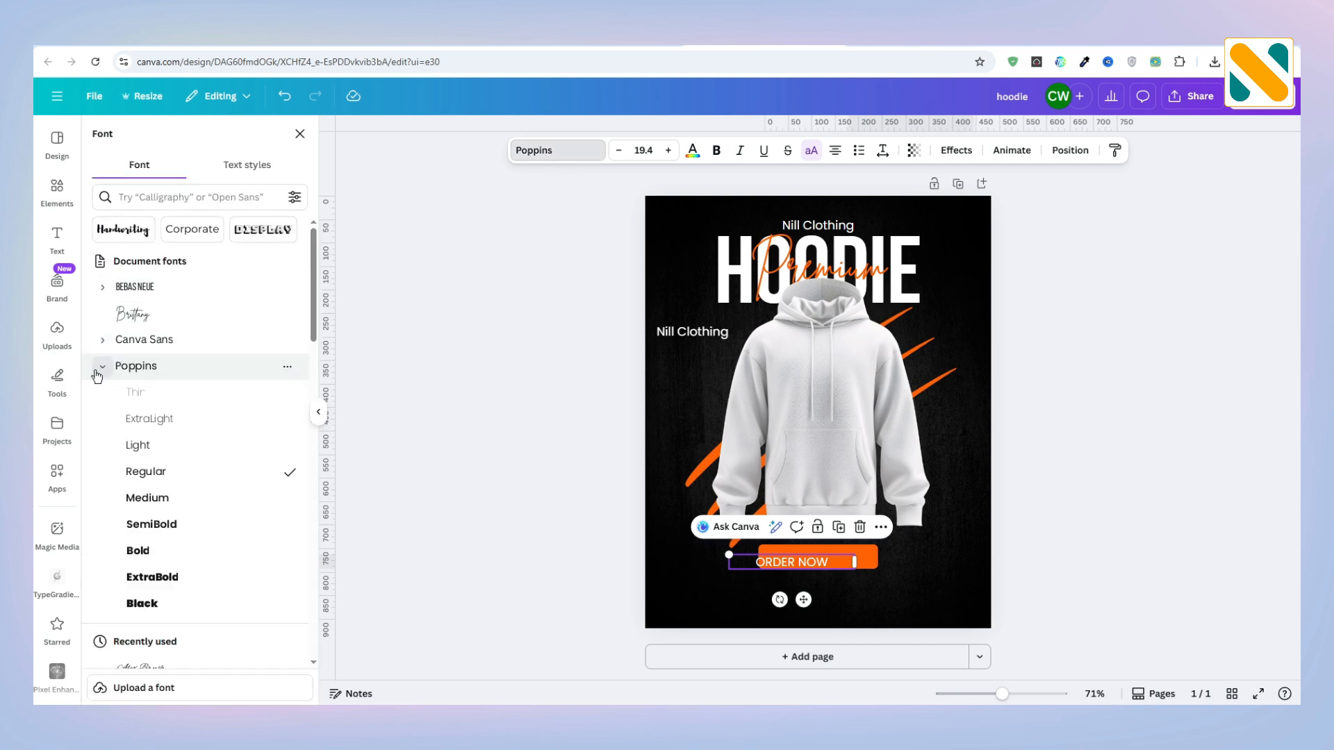
click(162, 552)
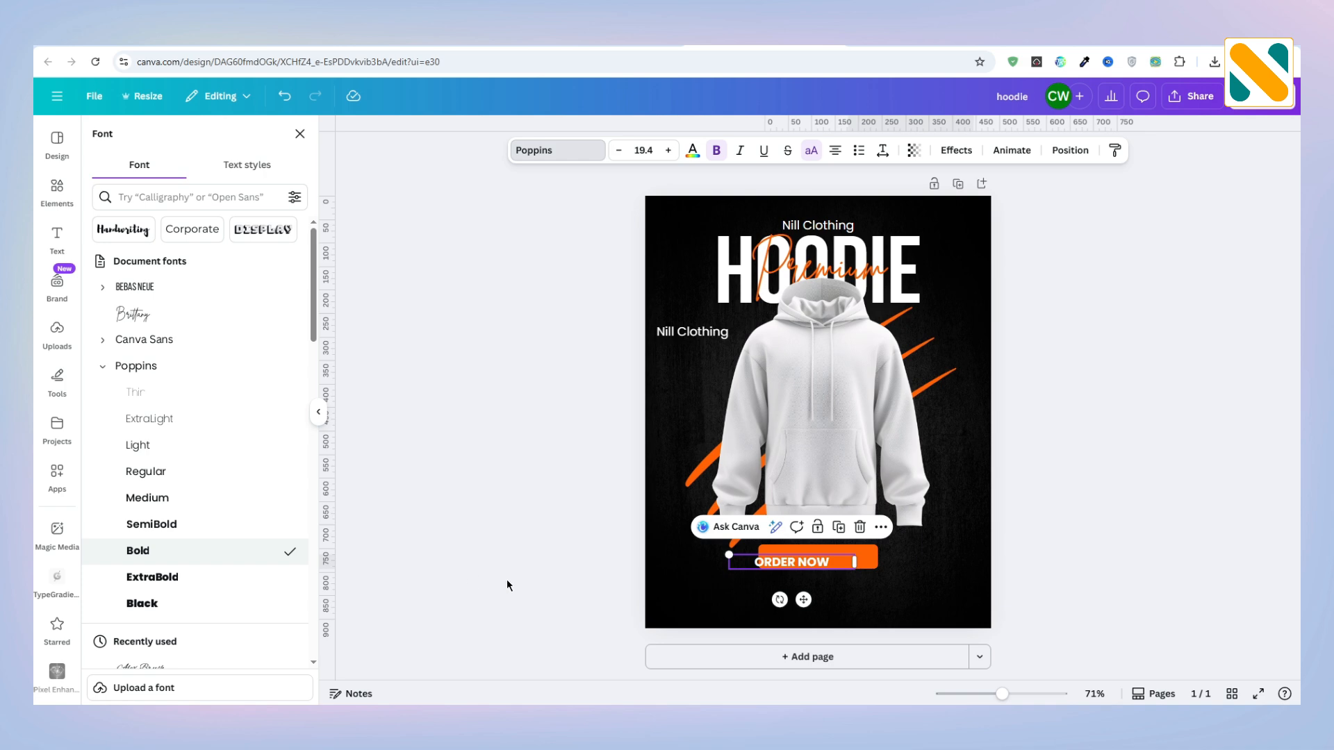
mouse_move(885, 578)
mouse_down()
mouse_move(903, 585)
mouse_move(894, 576)
mouse_up()
drag(823, 604, 830, 597)
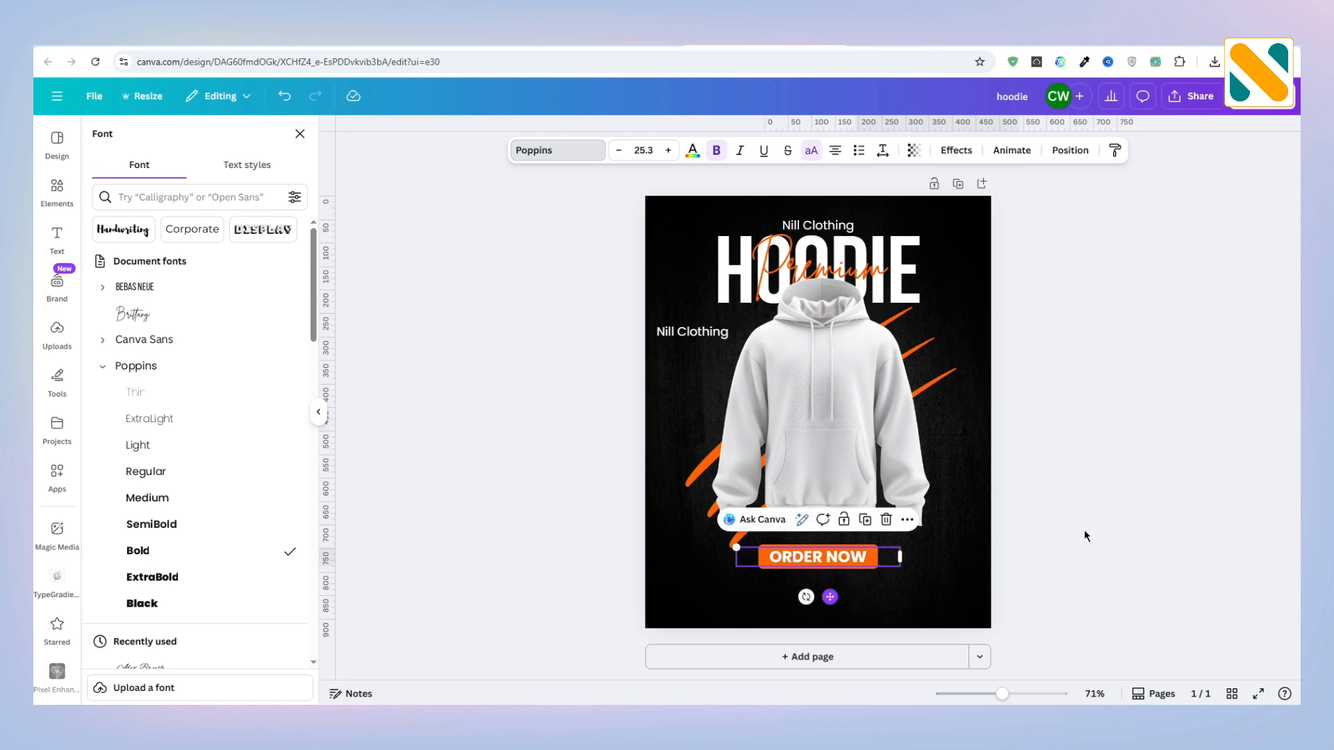
click(1136, 510)
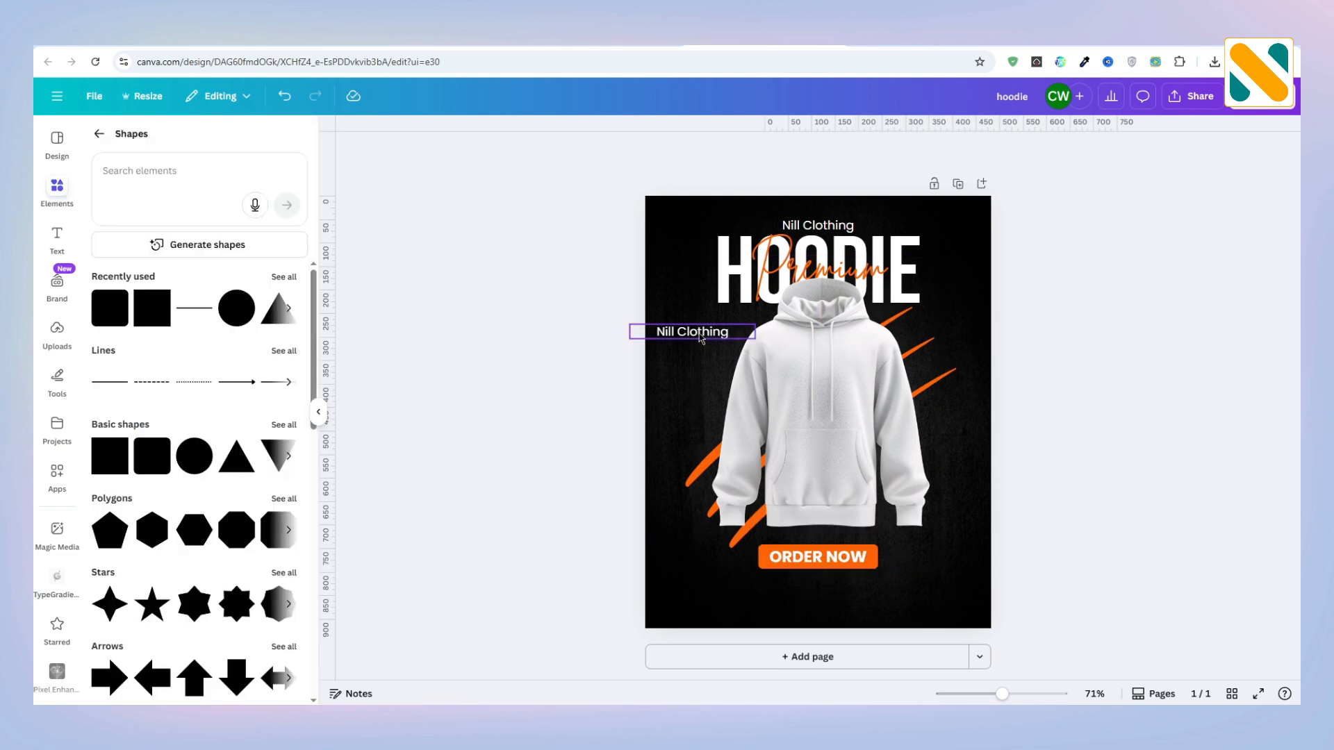
Move the spare "Nill Clothing" text below the button and replace it with the sentence "The minimalist design on the left chest provides a subtle yet stylish statement, perfect for everyday wear".
drag(756, 464, 810, 592)
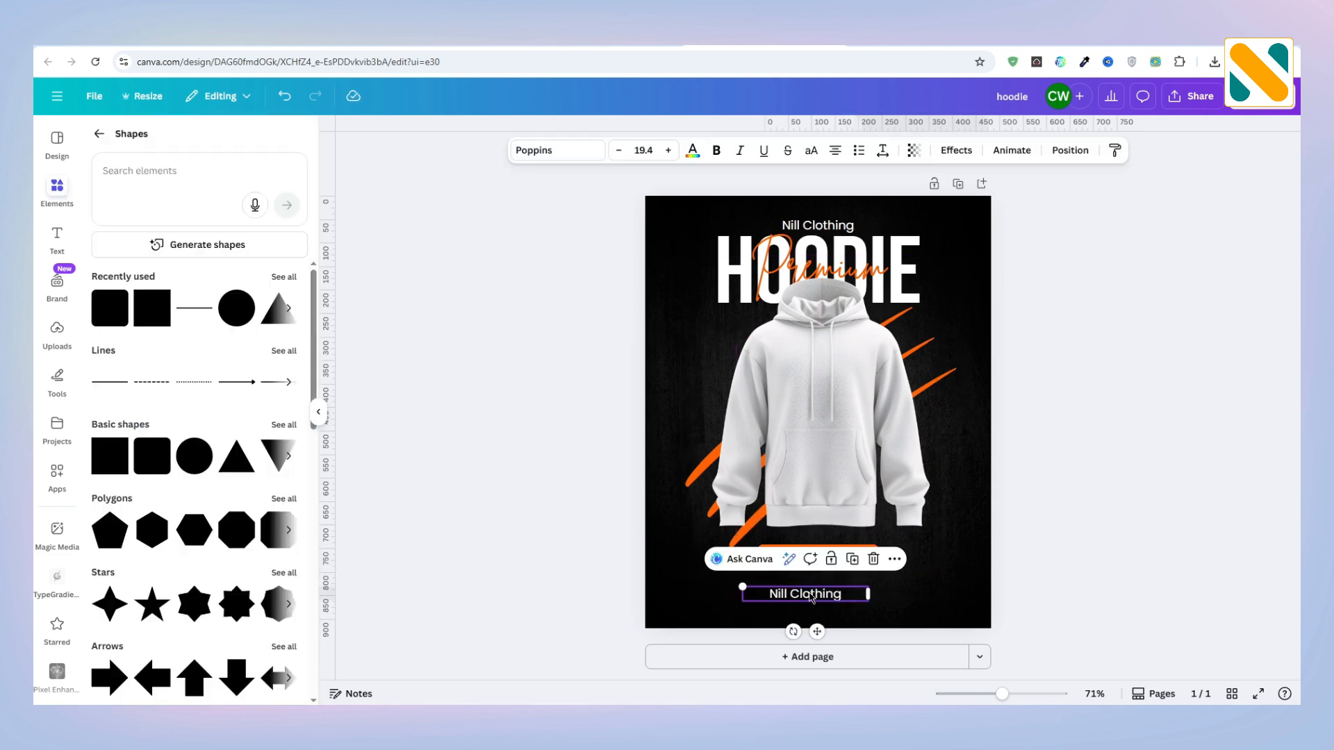
click(450, 43)
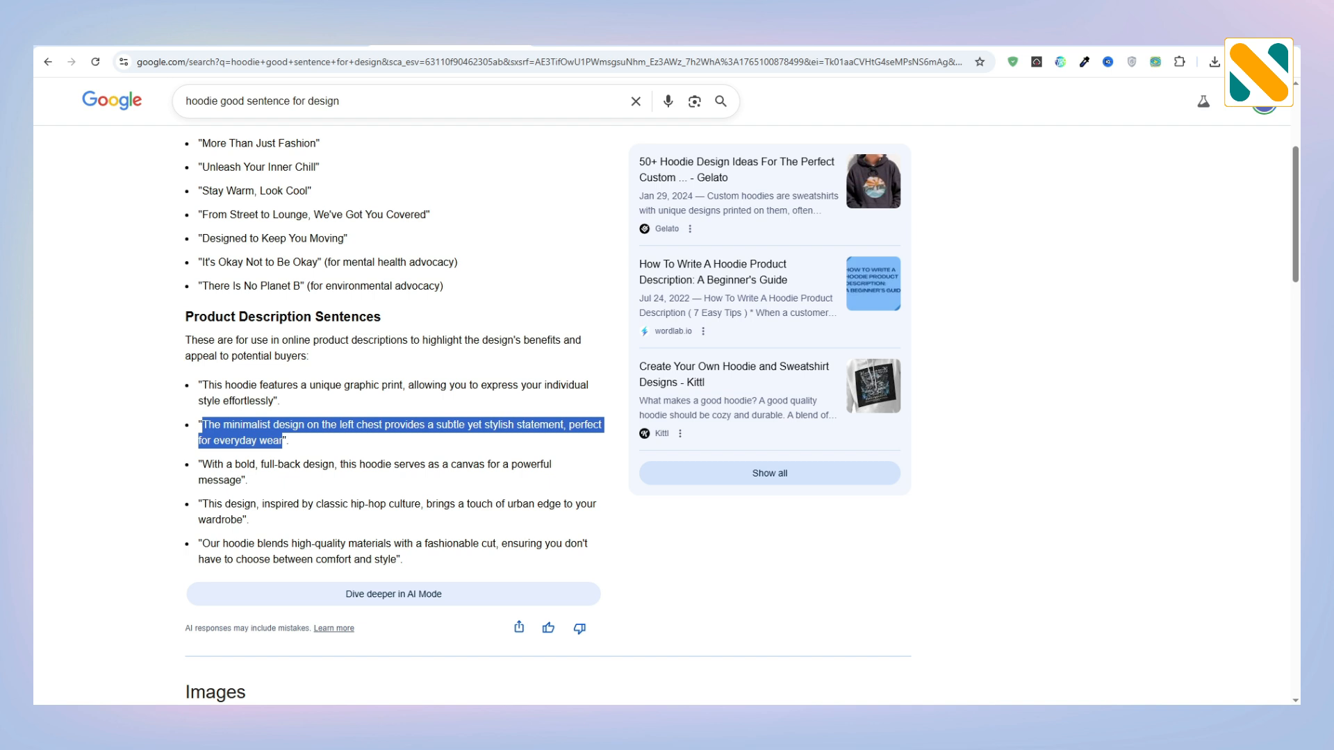
click(764, 43)
double_click(819, 594)
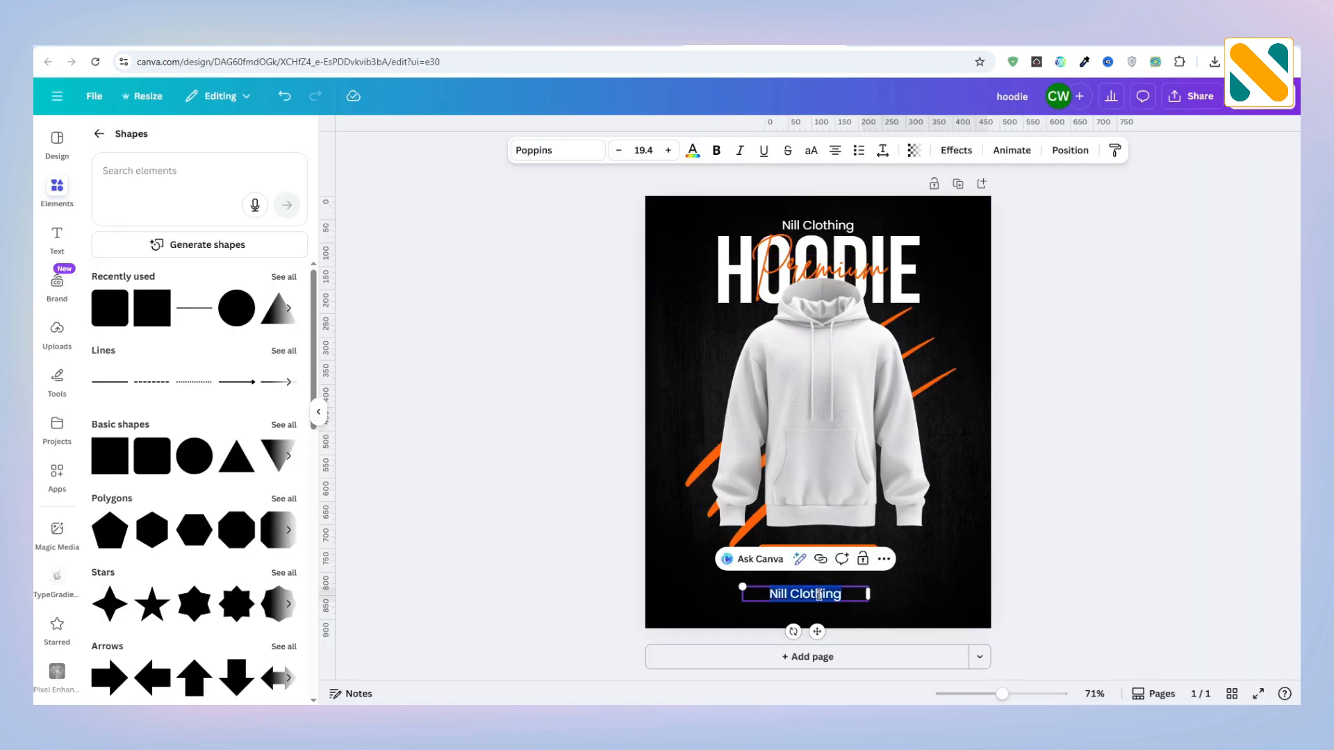
key(ctrl+v)
click(1051, 544)
Widen the description text box to fit two lines, reduce the text to size 14 and center it beneath the button.
click(868, 620)
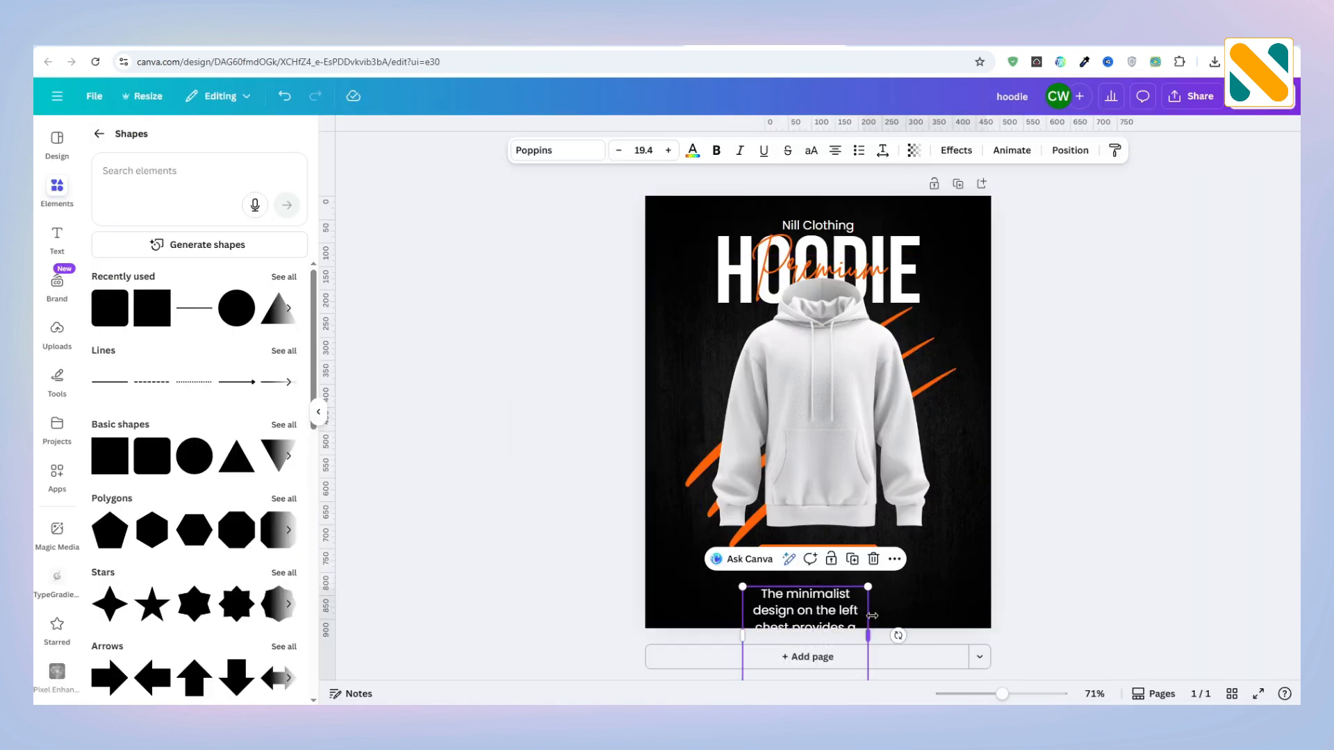
drag(872, 616, 1074, 617)
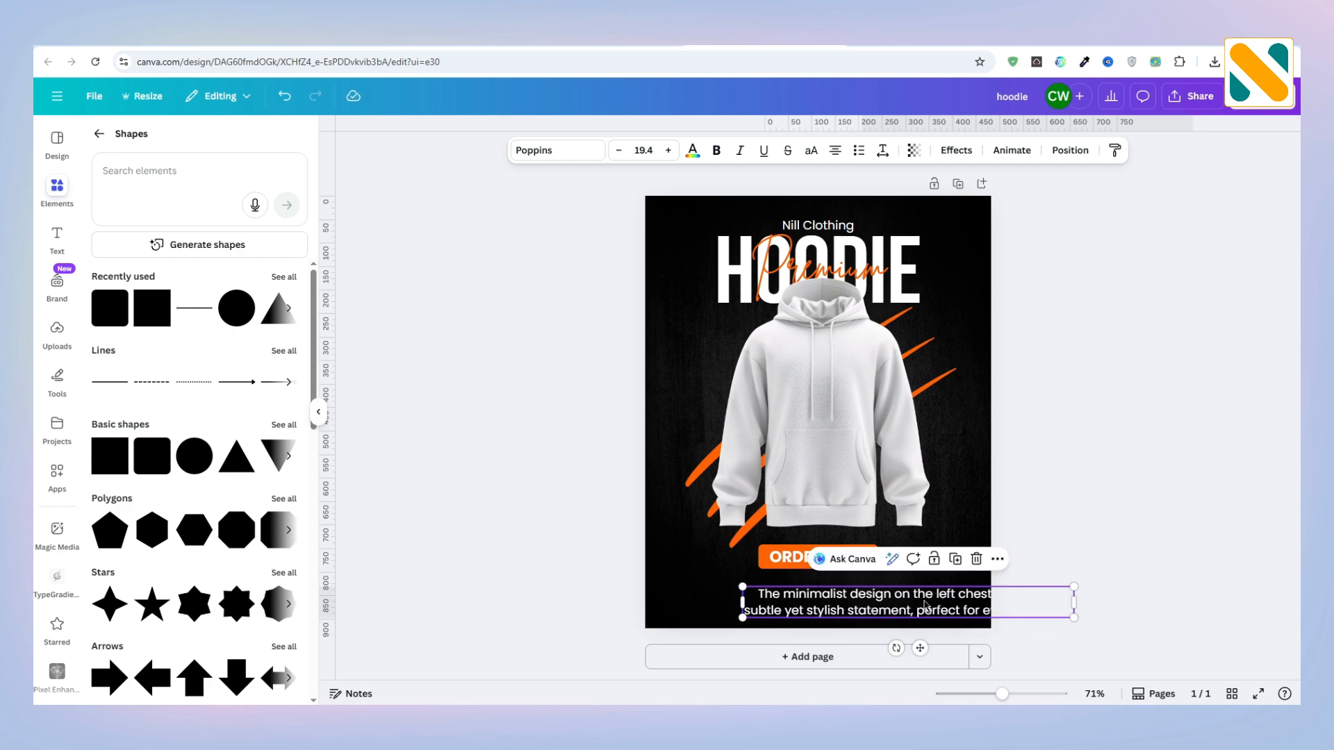
drag(924, 605, 862, 598)
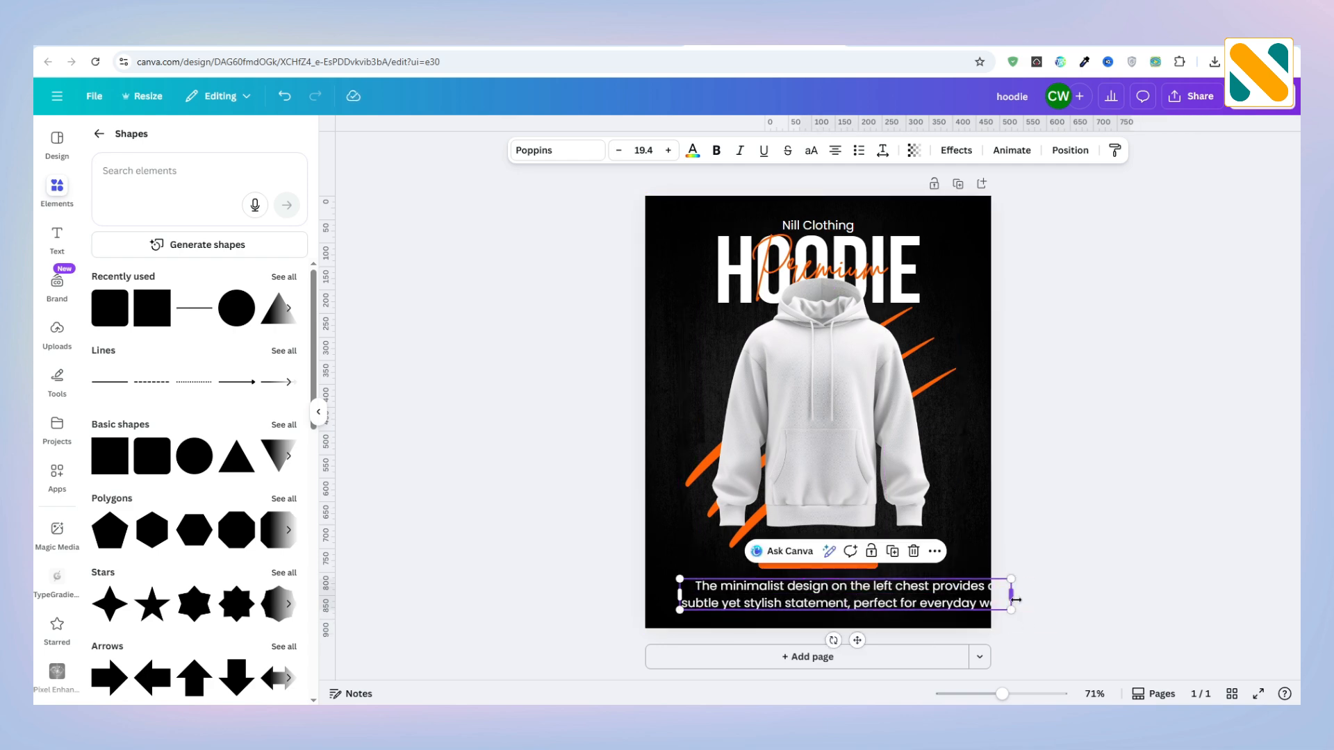
drag(1016, 599, 933, 604)
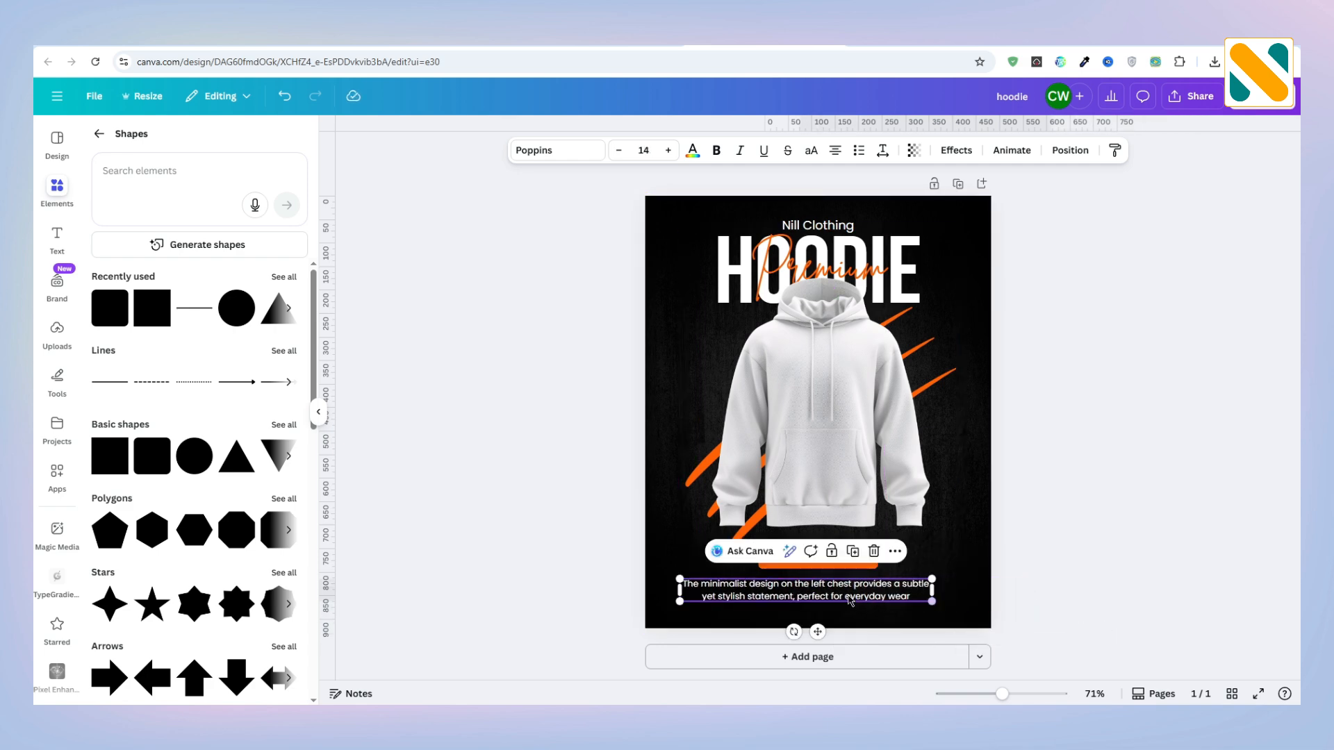
drag(850, 599, 833, 591)
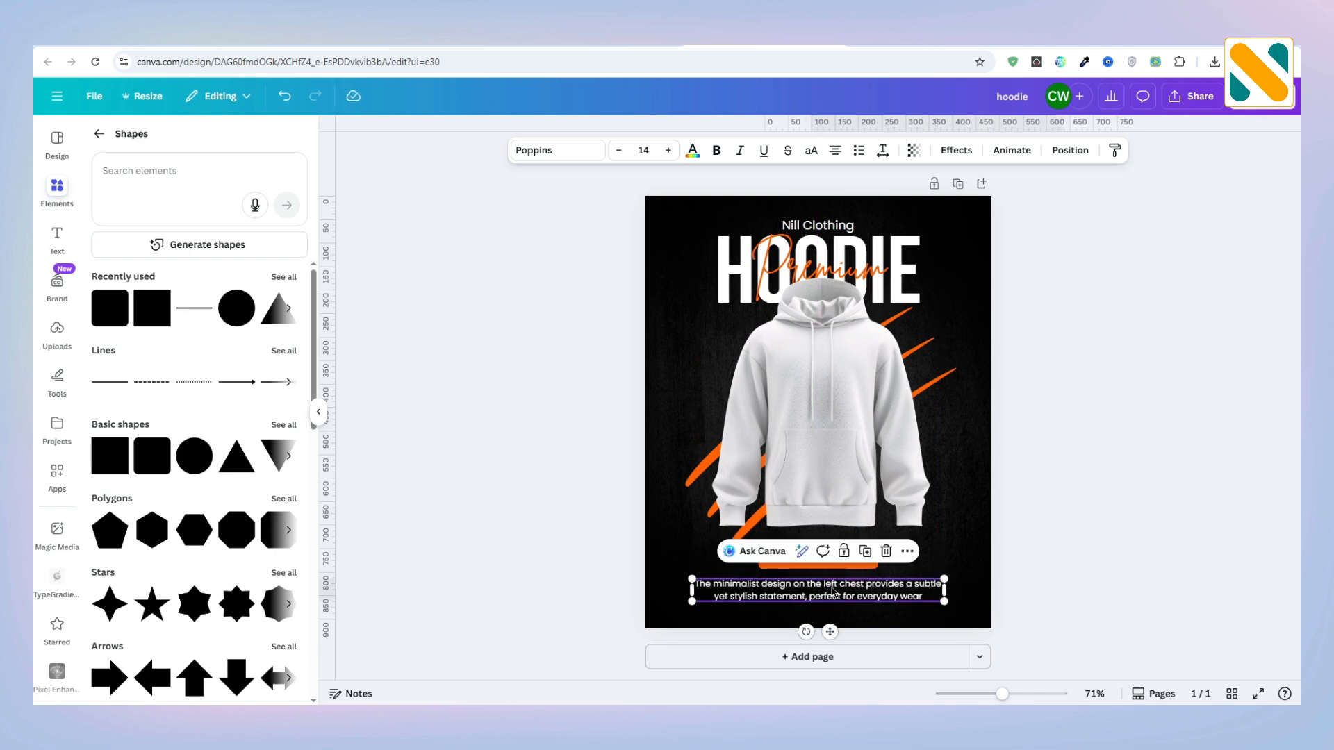
click(1040, 526)
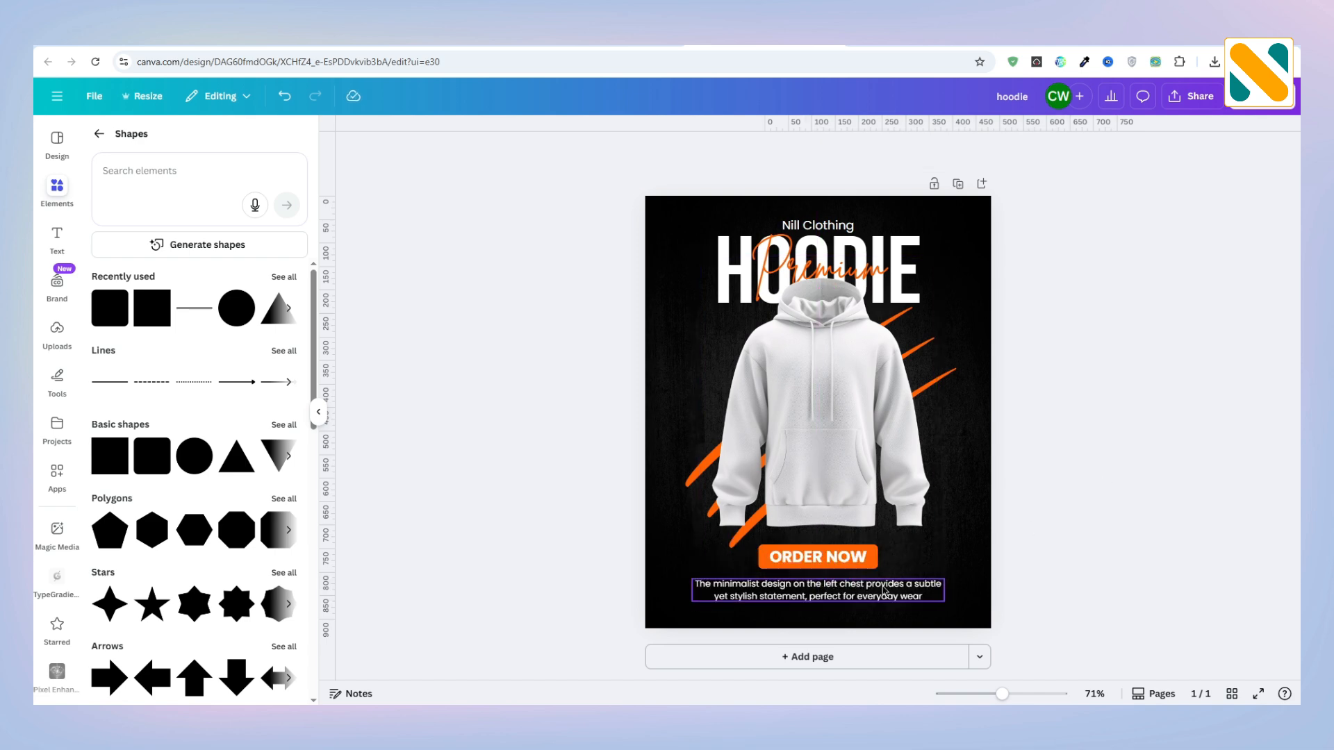
Try a light gray color on the description text.
click(920, 594)
click(692, 150)
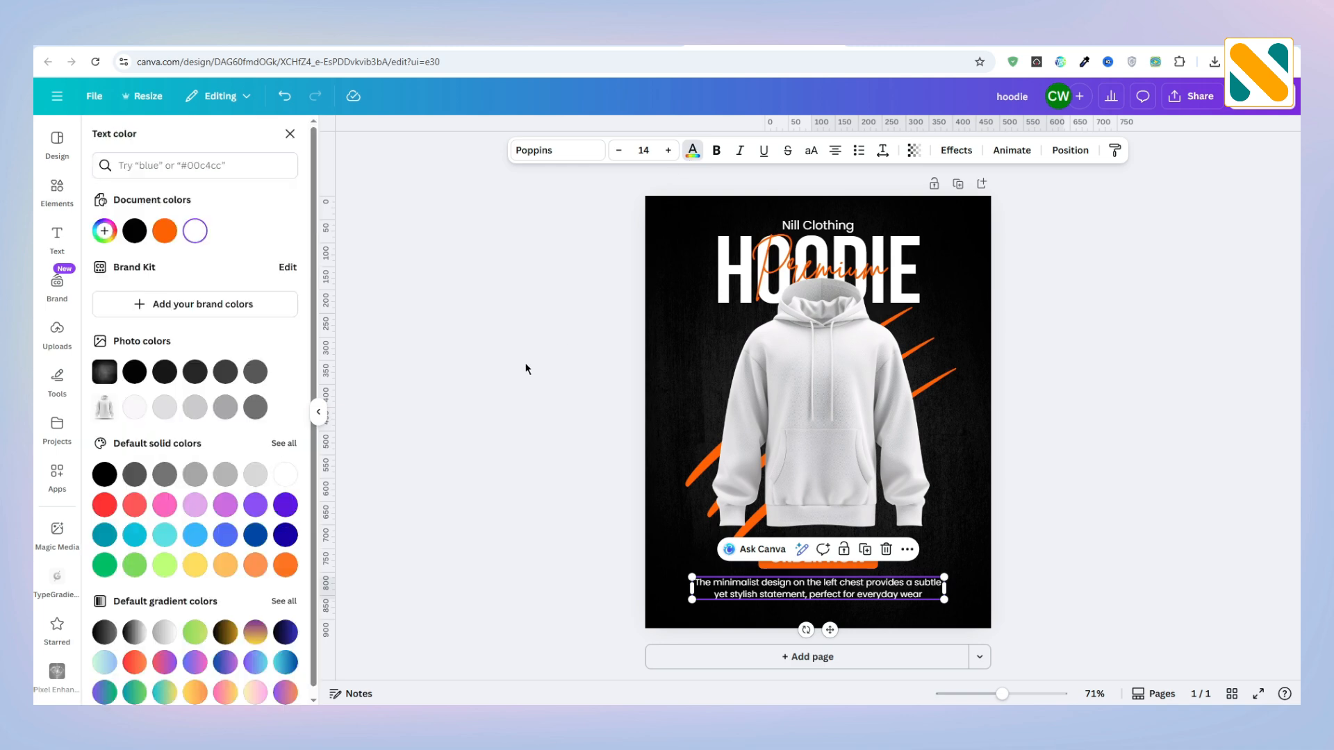
click(267, 475)
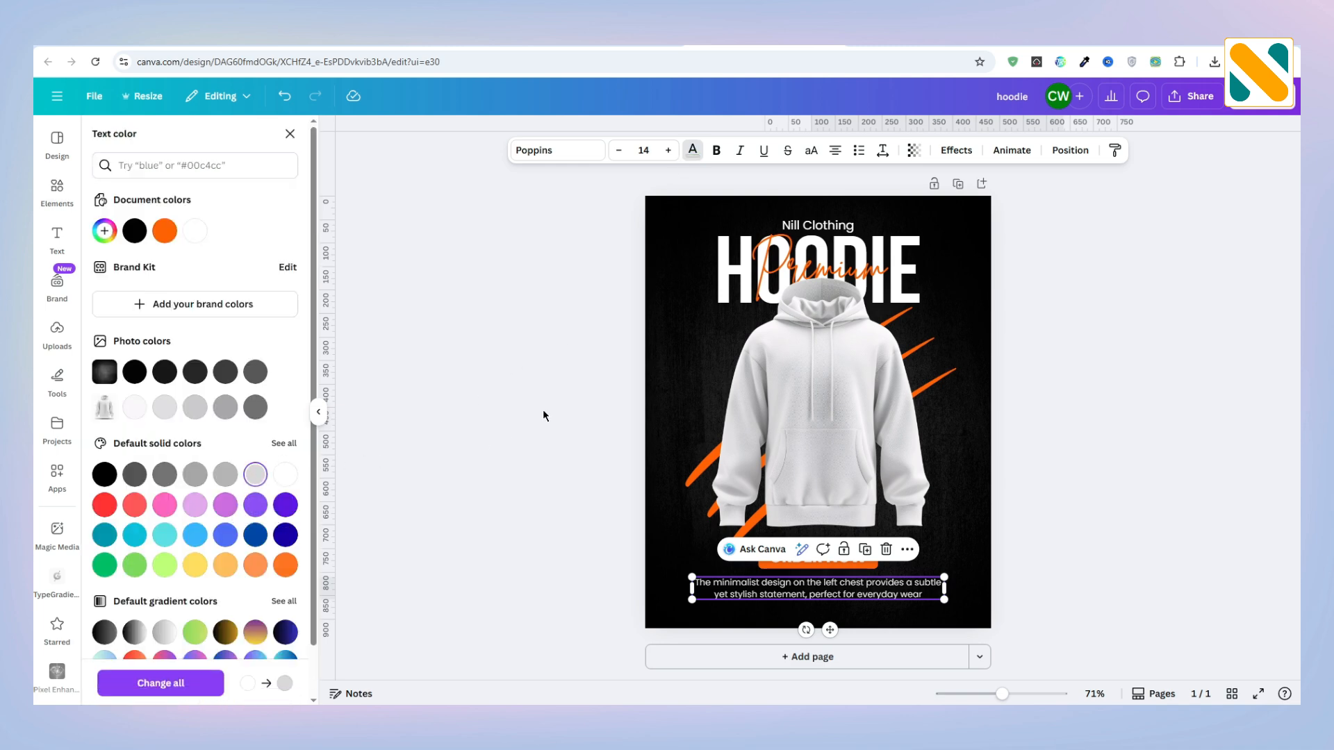
key(ctrl+z)
Select the hoodie and the orange stroke group together and nudge them down toward the button.
drag(1084, 426, 535, 404)
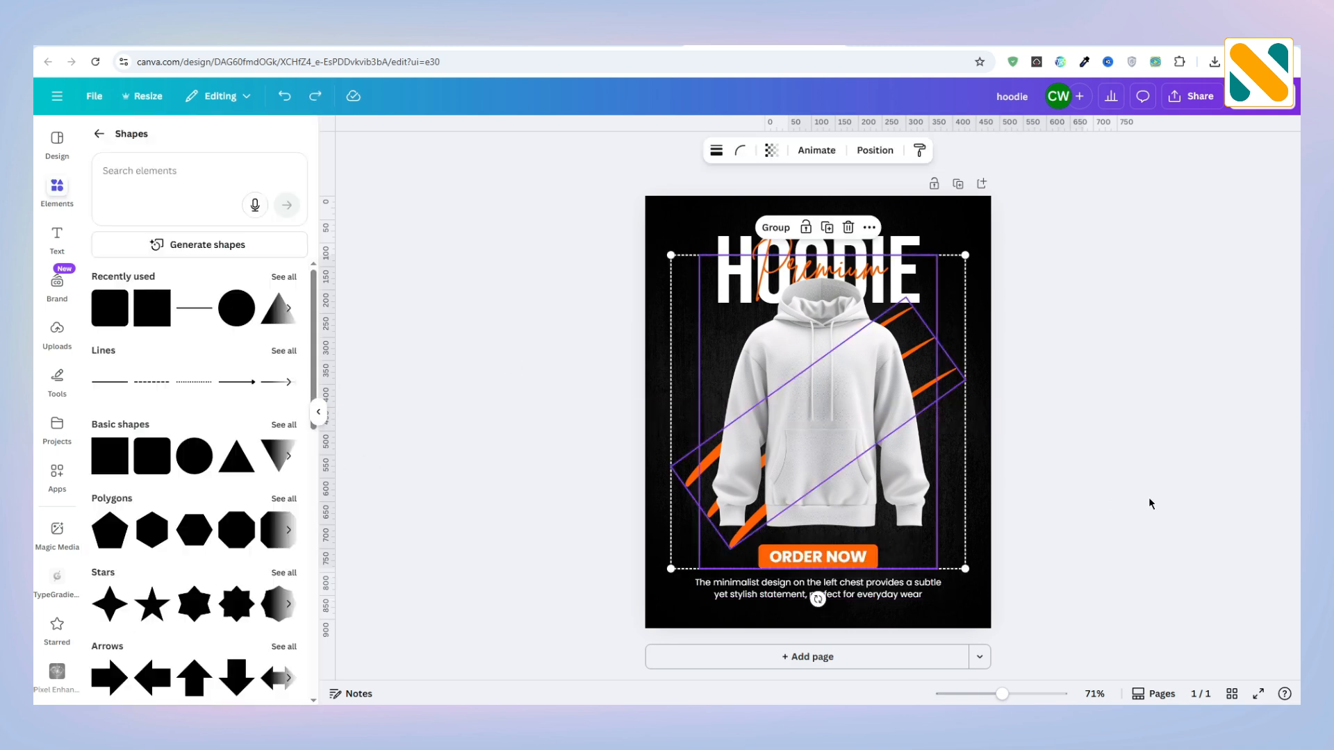
key(Down)
key(Down)
key(Down)
key(Down)
key(Down)
key(Down)
key(Down)
key(Down)
key(Down)
key(Down)
key(Down)
key(Down)
key(Down)
key(Down)
key(Down)
key(Escape)
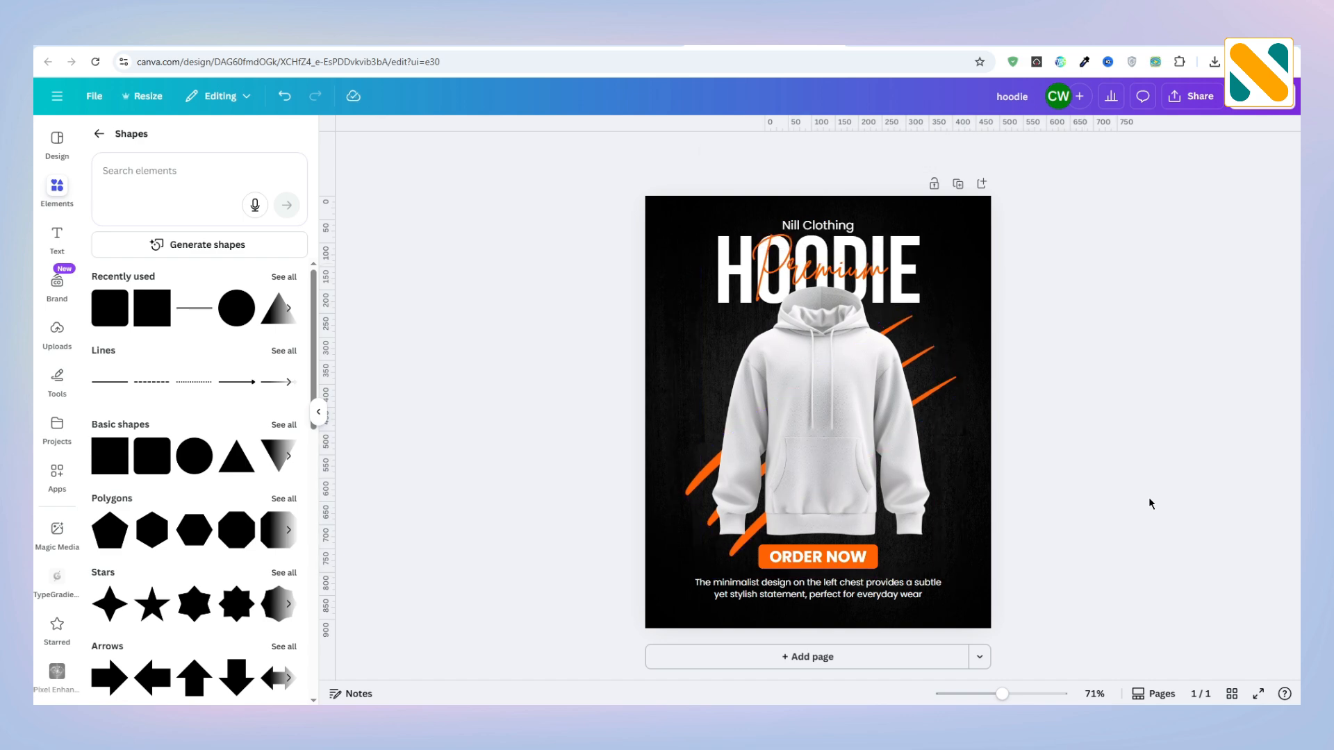
Nudge the description text down slightly, and shift all the poster's texts, hoodie, strokes and button down a little together.
click(882, 597)
key(Down)
key(Down)
key(Down)
click(1080, 527)
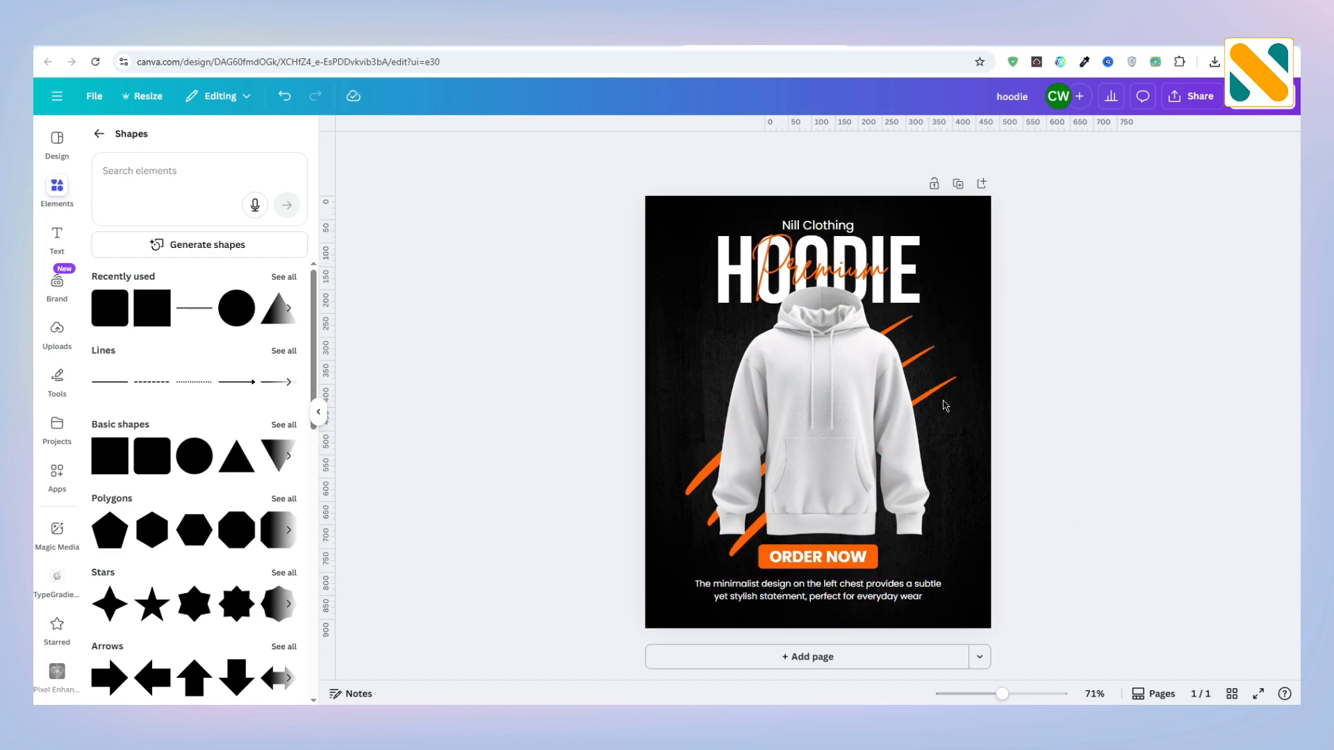
drag(708, 219, 973, 628)
click(1202, 667)
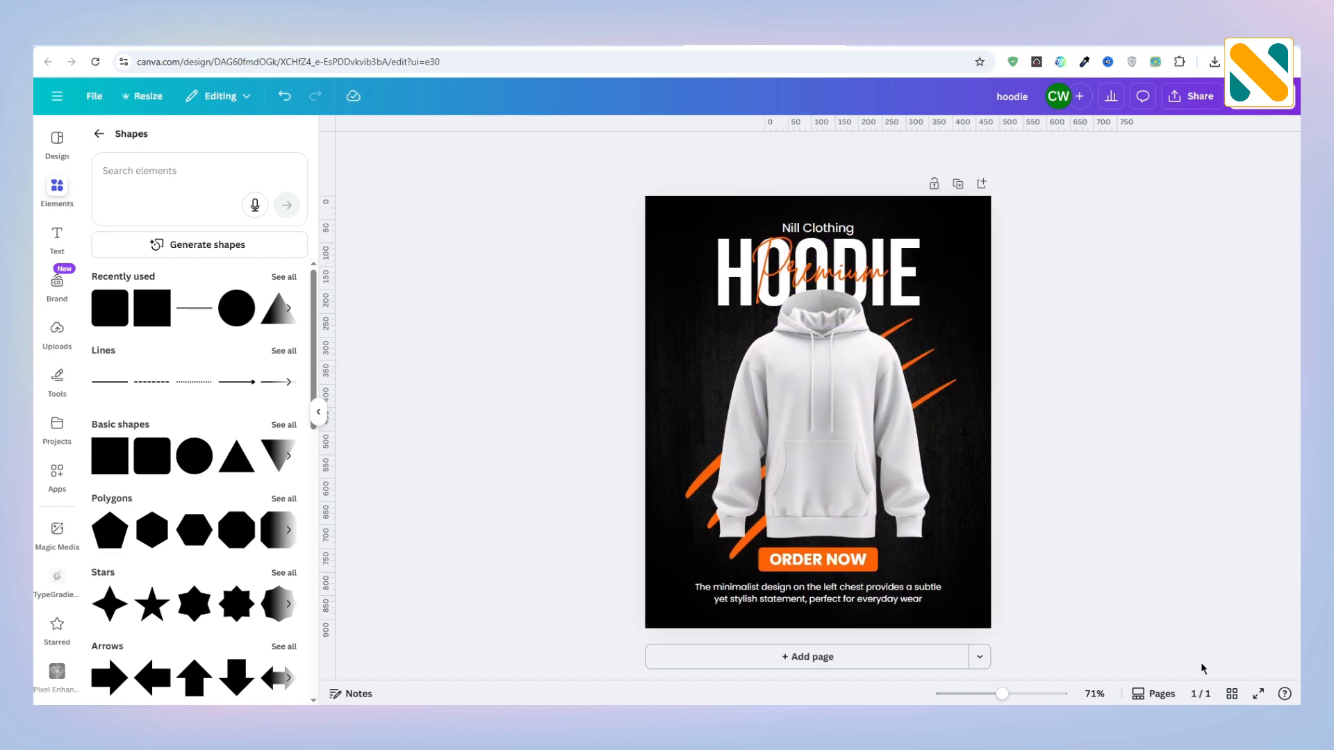